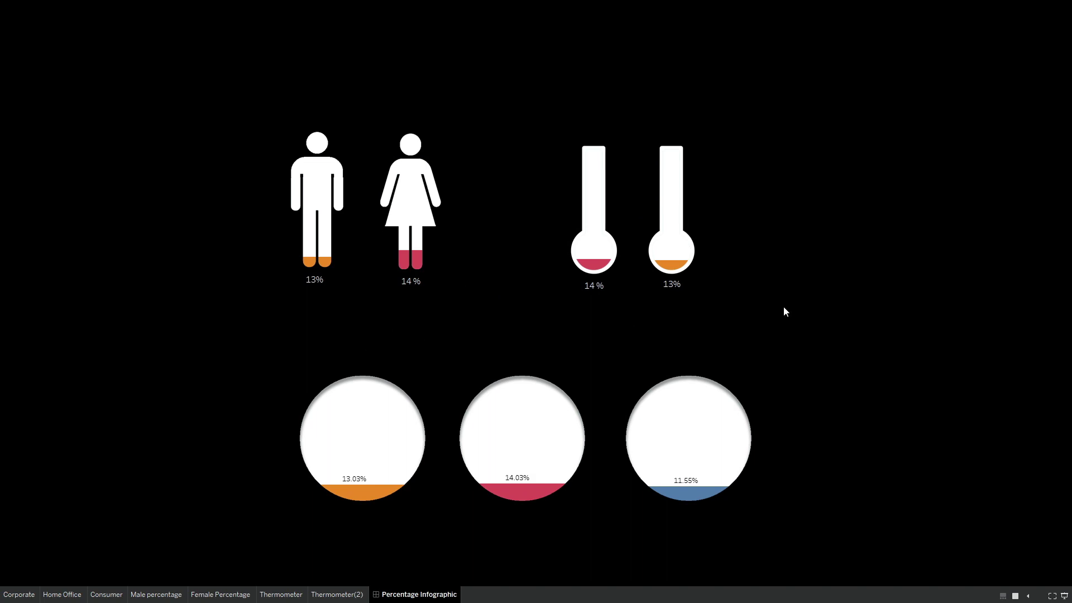
# Leave full-screen presentation of the Percentage Infographic dashboard to return to the workspace.
pyautogui.press('Escape')
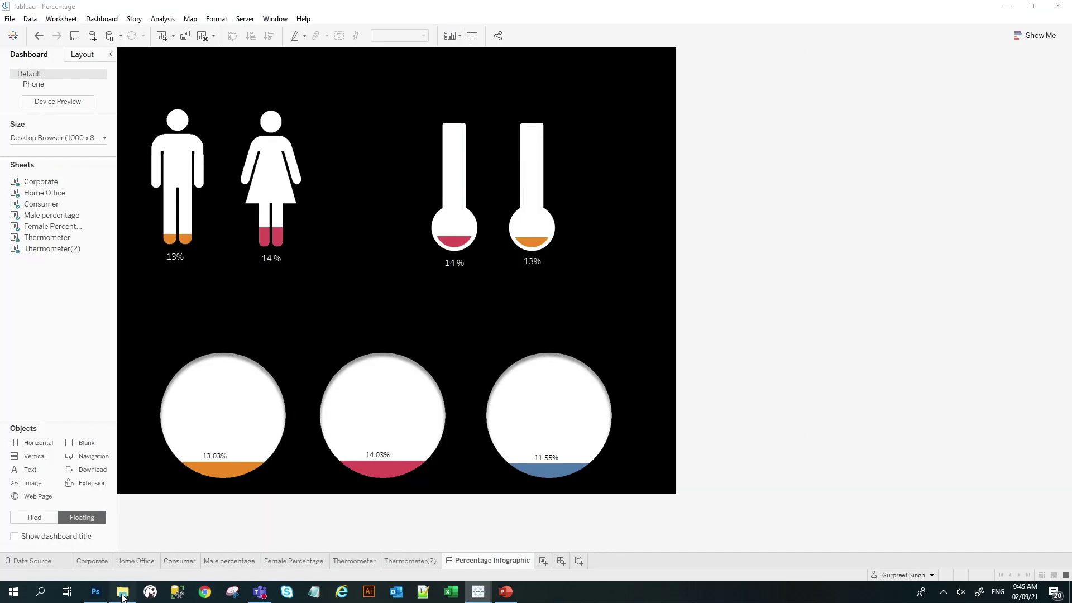
# Look over the Percentage images folder, glance back at Tableau, then switch to Photoshop.
pyautogui.click(122, 593)
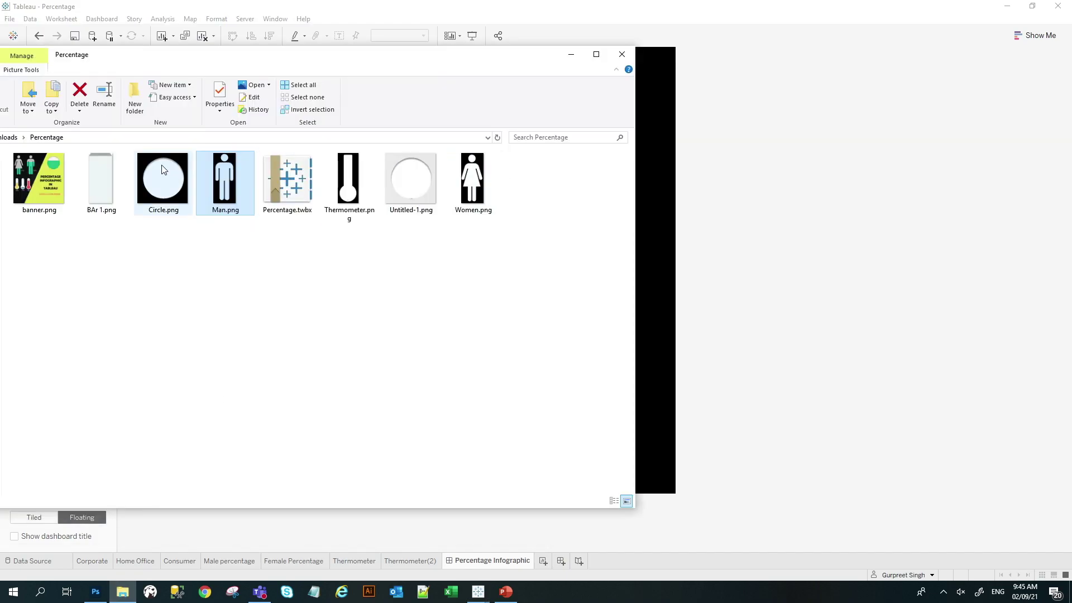
pyautogui.click(816, 281)
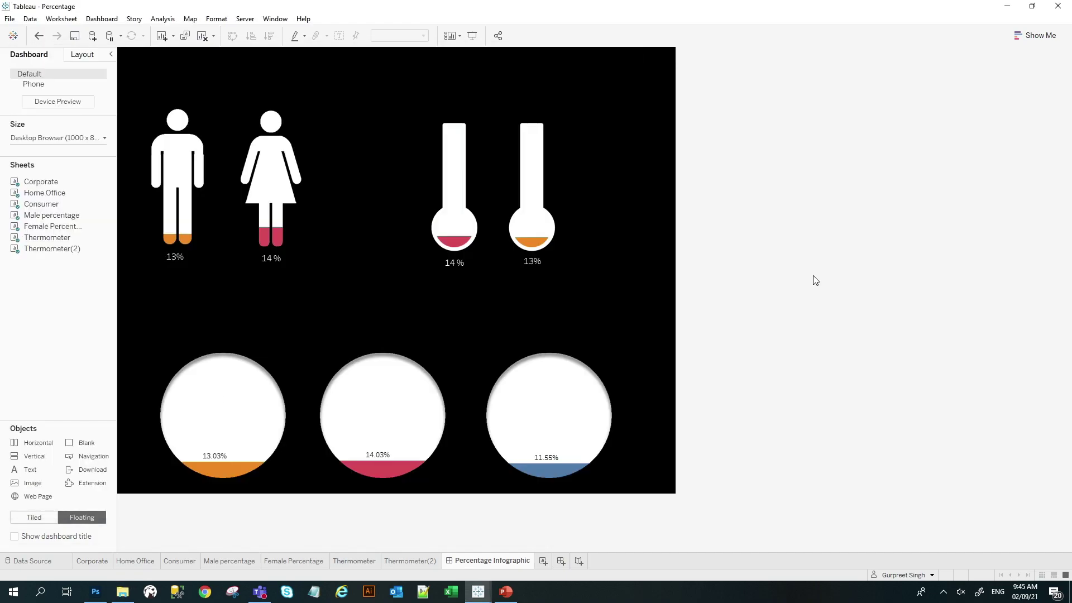
pyautogui.click(101, 597)
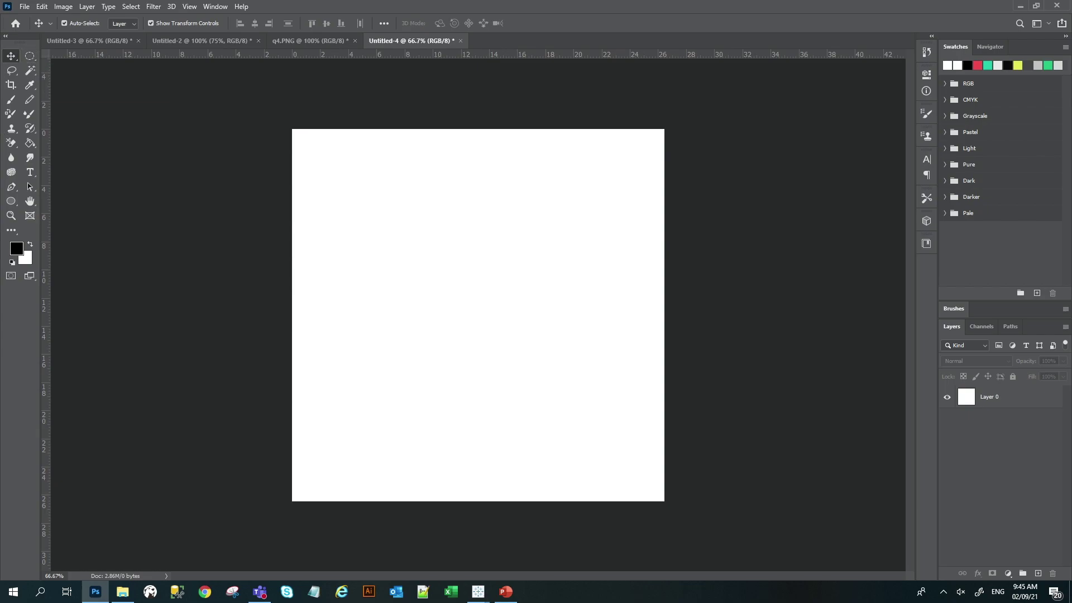
# Draw a circle about 439 px wide in the upper middle of the canvas with the Ellipse Tool.
pyautogui.click(11, 204)
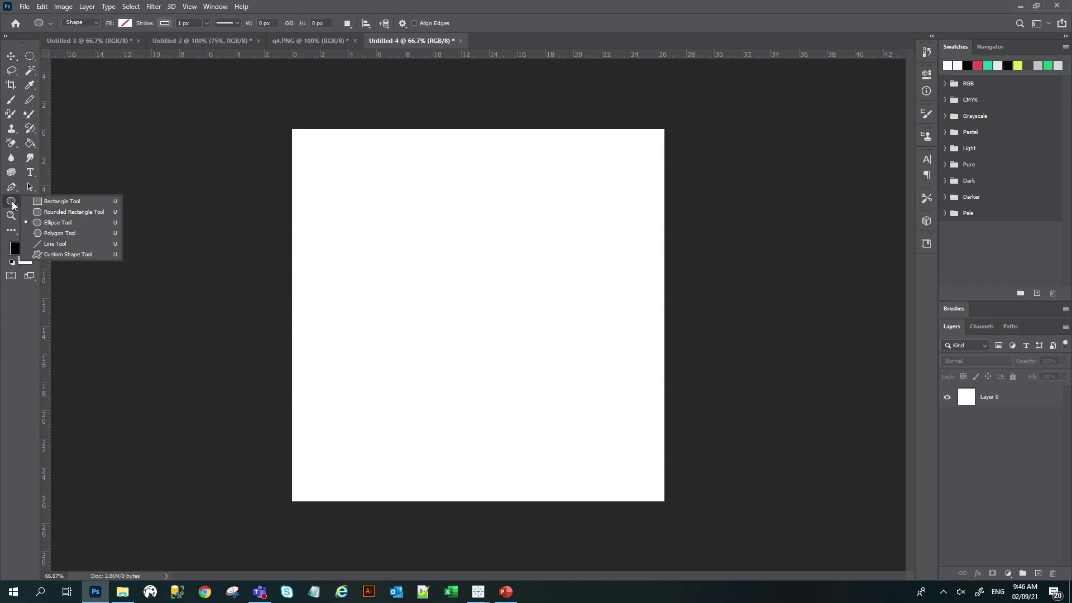
pyautogui.click(53, 223)
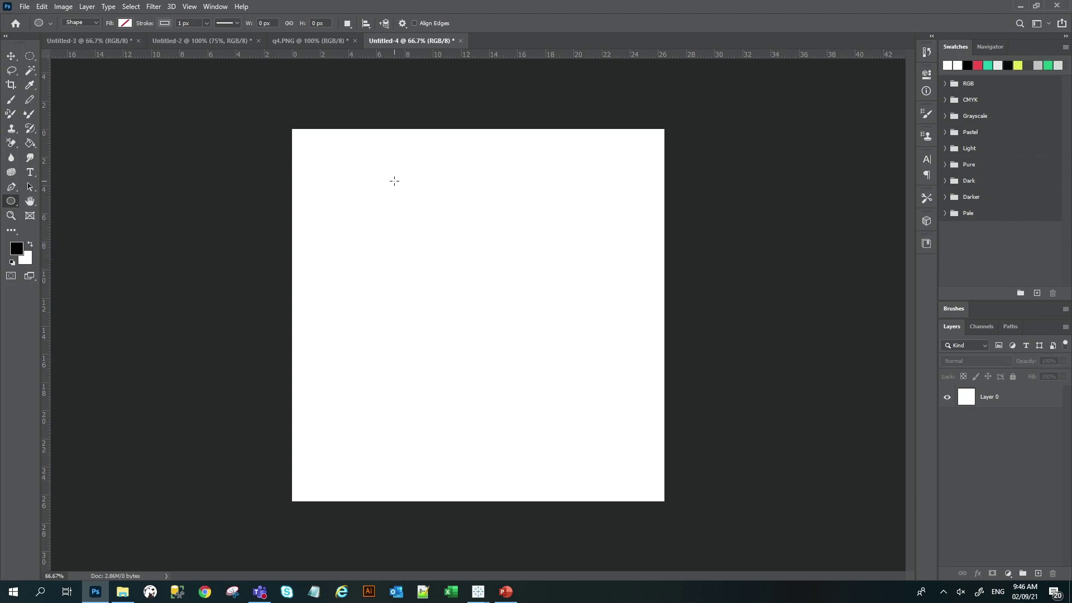
pyautogui.moveTo(396, 182); pyautogui.dragTo(482, 257)
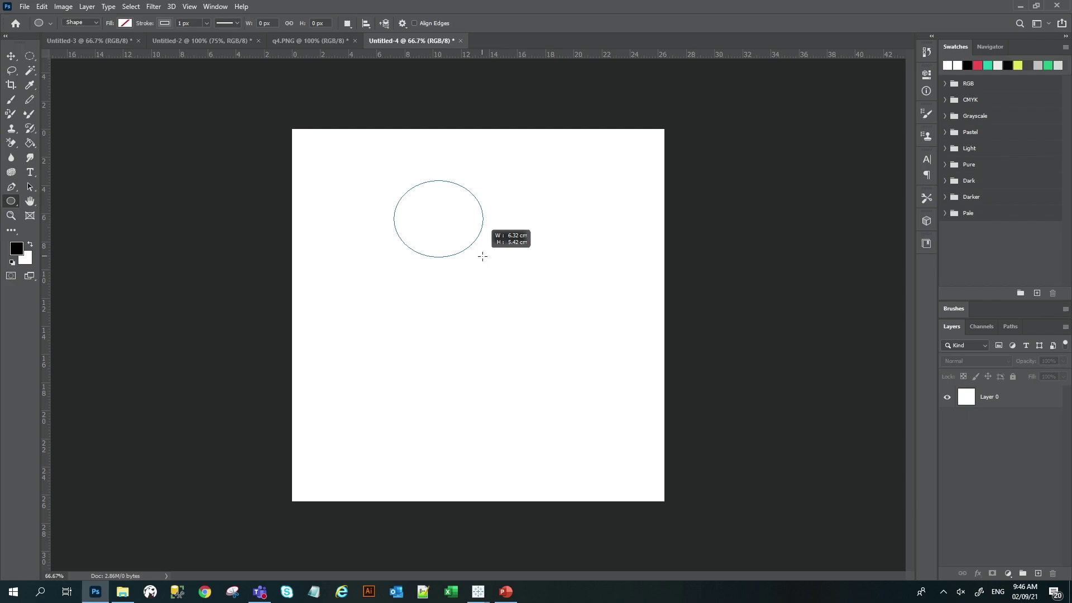
pyautogui.moveTo(484, 258); pyautogui.dragTo(558, 354)
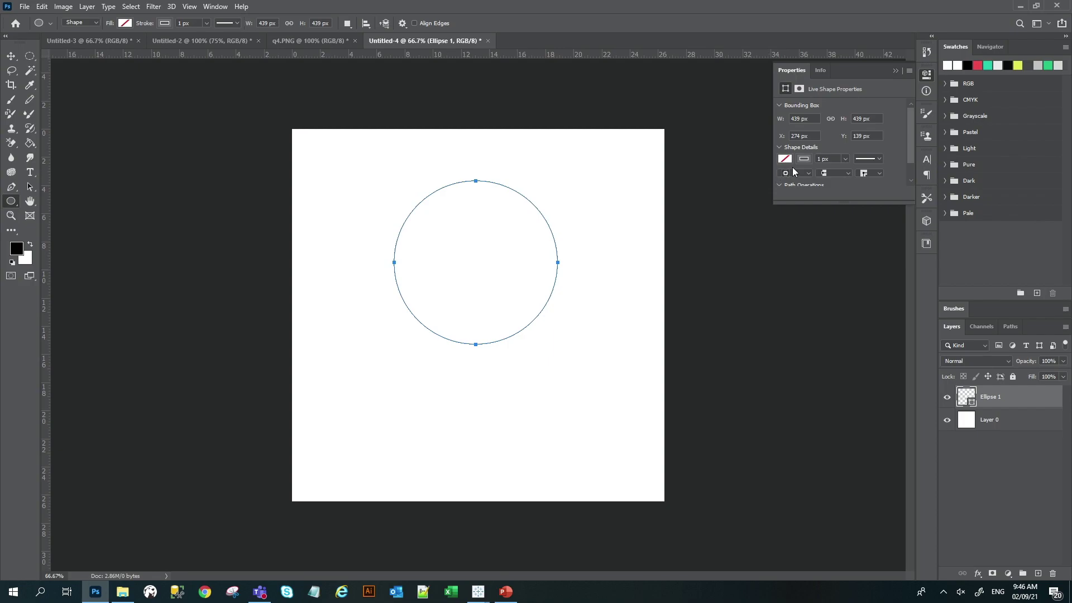
# Set the circle's fill colour to red.
pyautogui.click(785, 160)
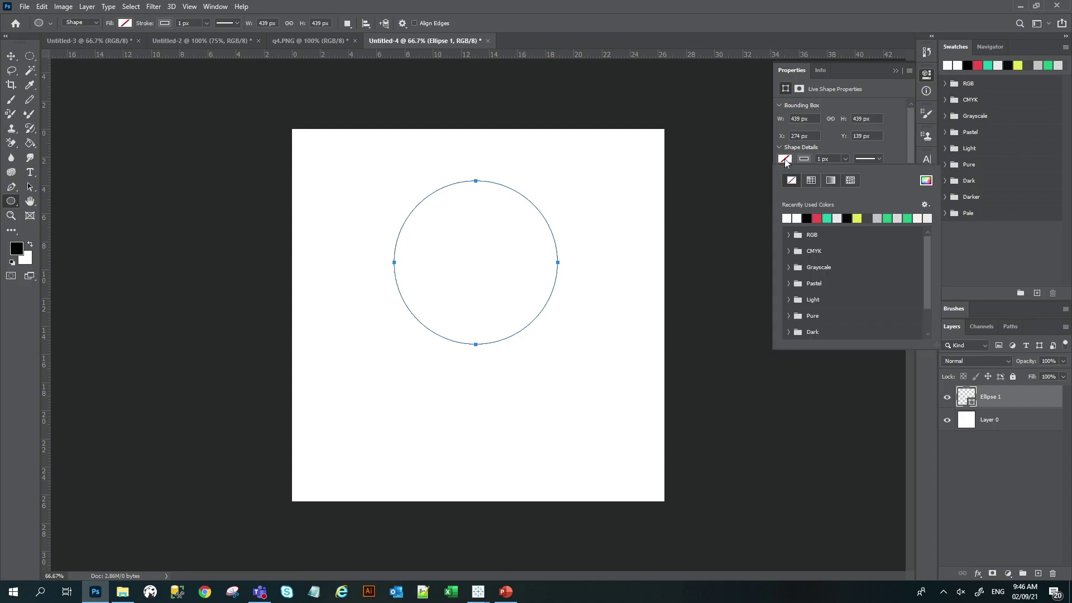
pyautogui.click(816, 218)
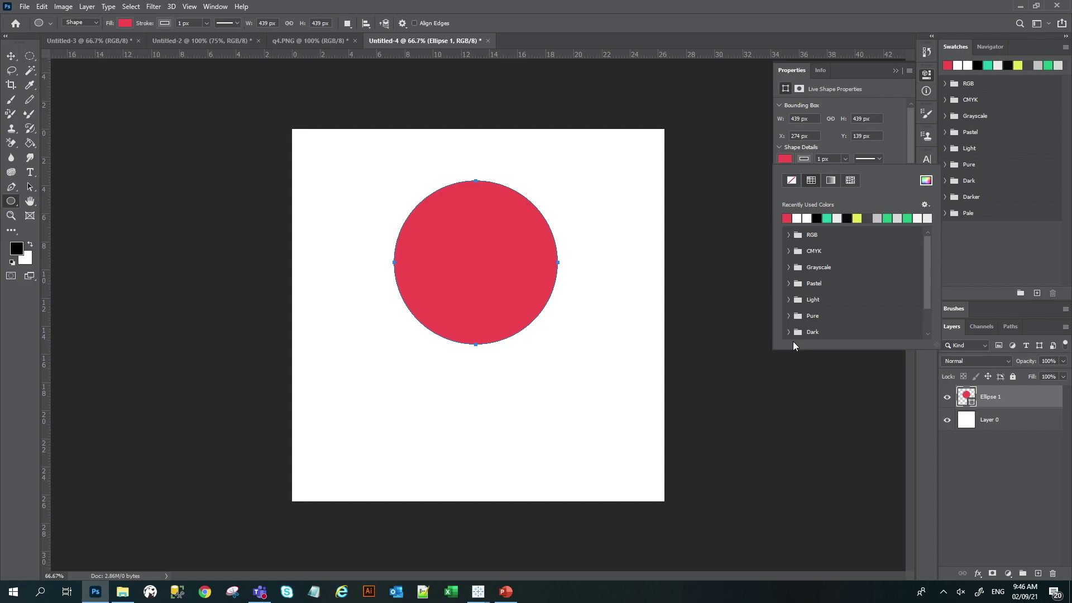
pyautogui.click(10, 57)
# Fill the white Layer 0 background black with the Paint Bucket.
pyautogui.click(139, 91)
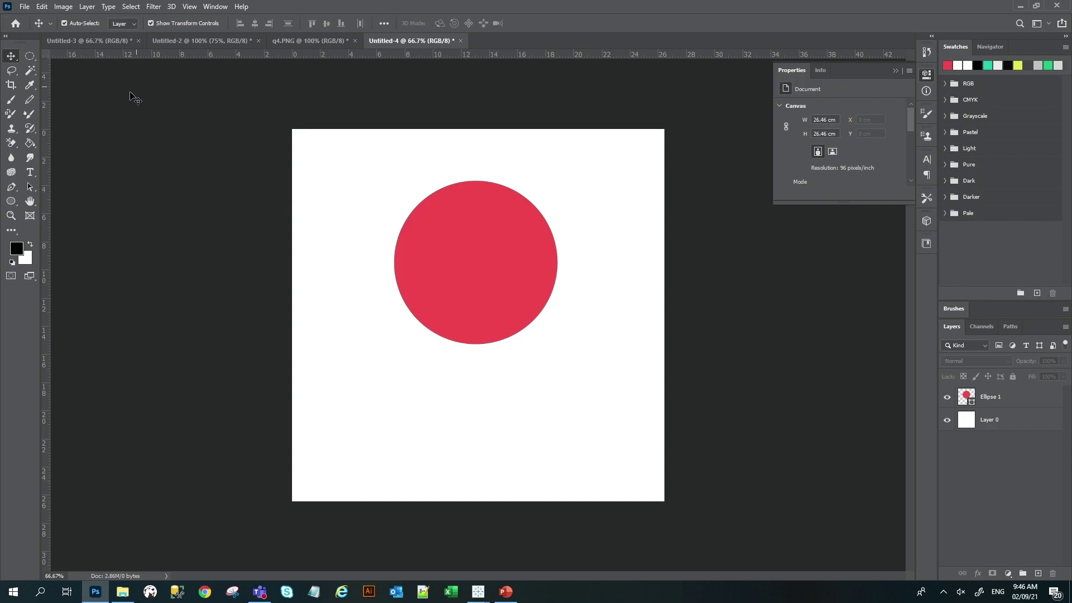
pyautogui.click(30, 145)
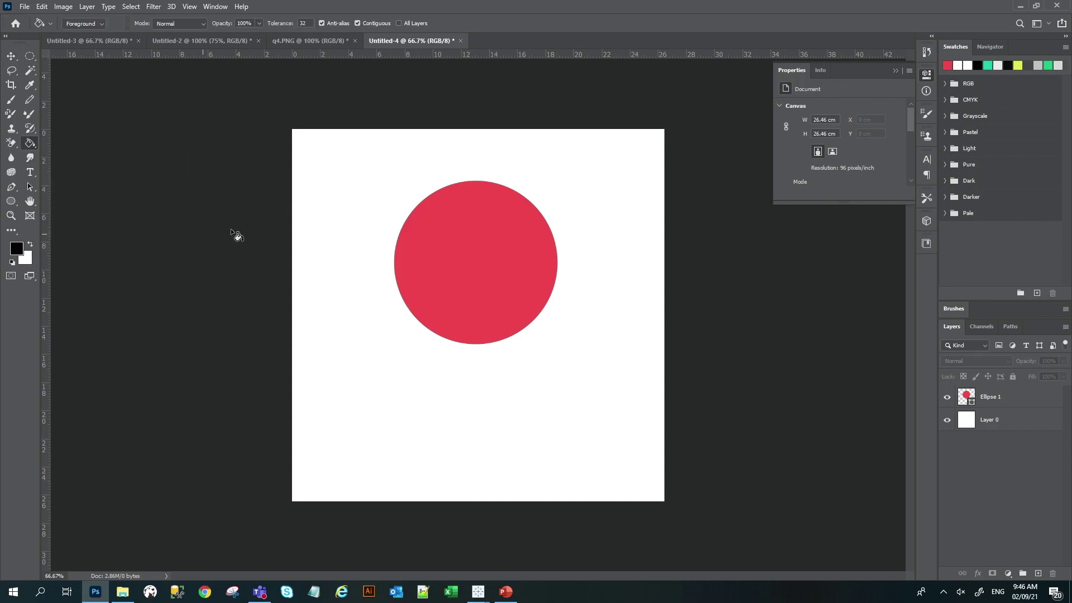
pyautogui.click(1009, 395)
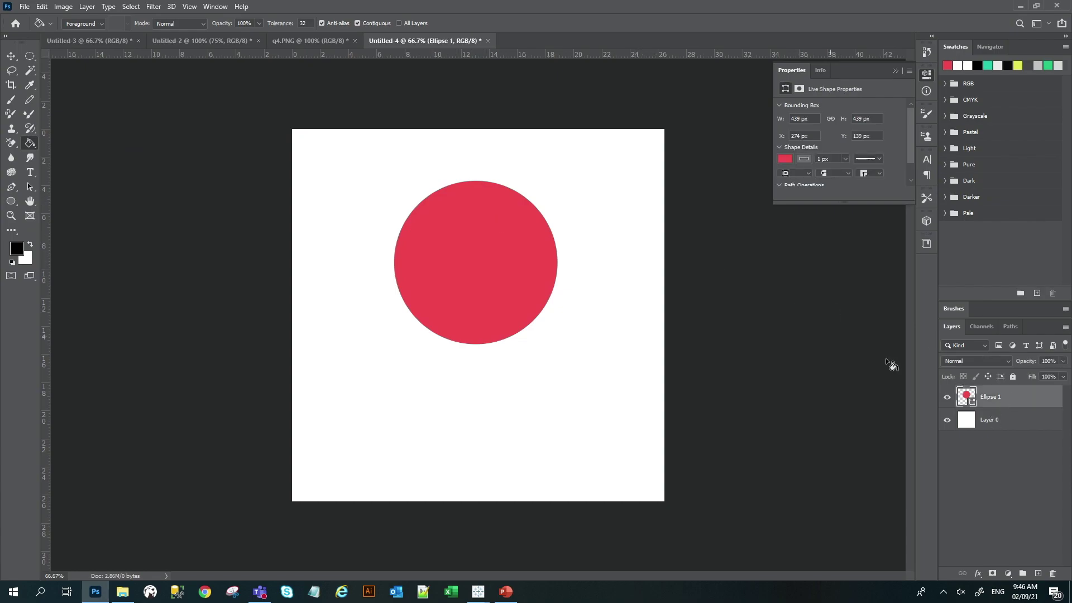
pyautogui.click(1008, 426)
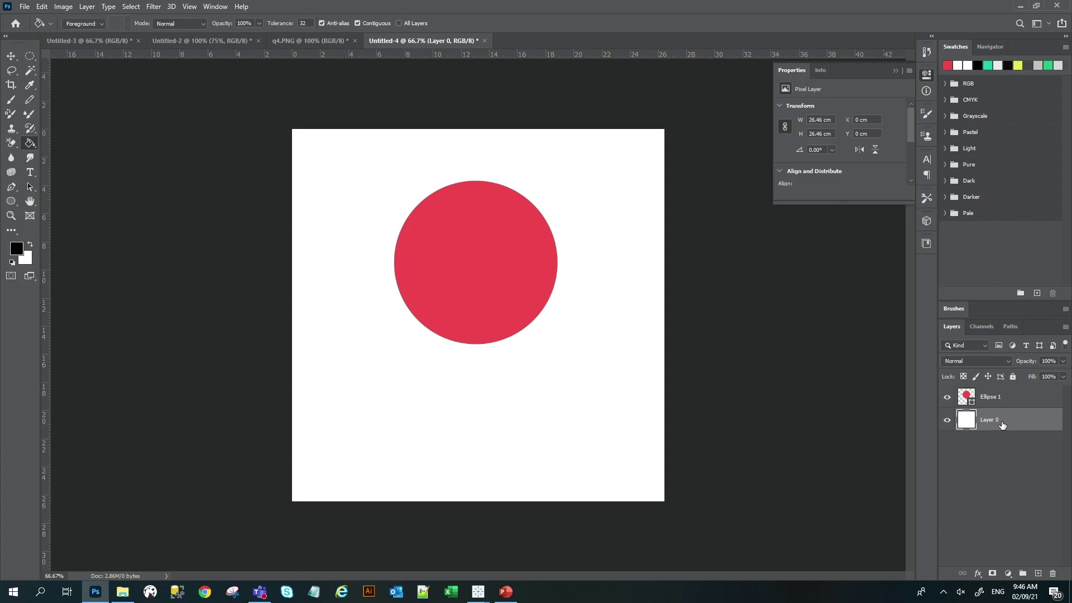
pyautogui.click(640, 274)
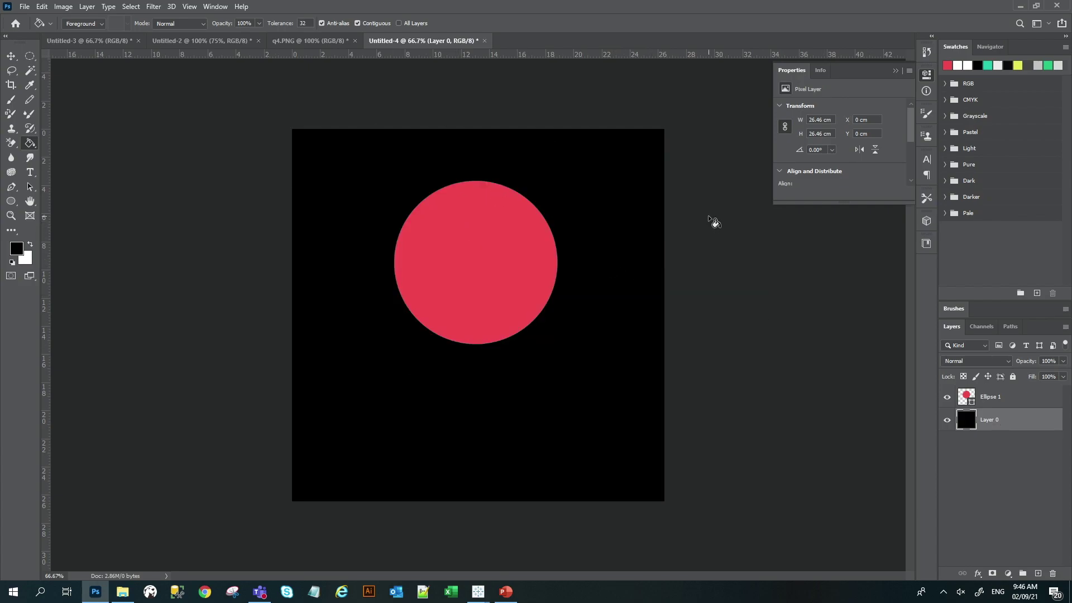
# Merge the red circle and black background into a single Ellipse 1 layer.
pyautogui.click(11, 56)
pyautogui.click(993, 396)
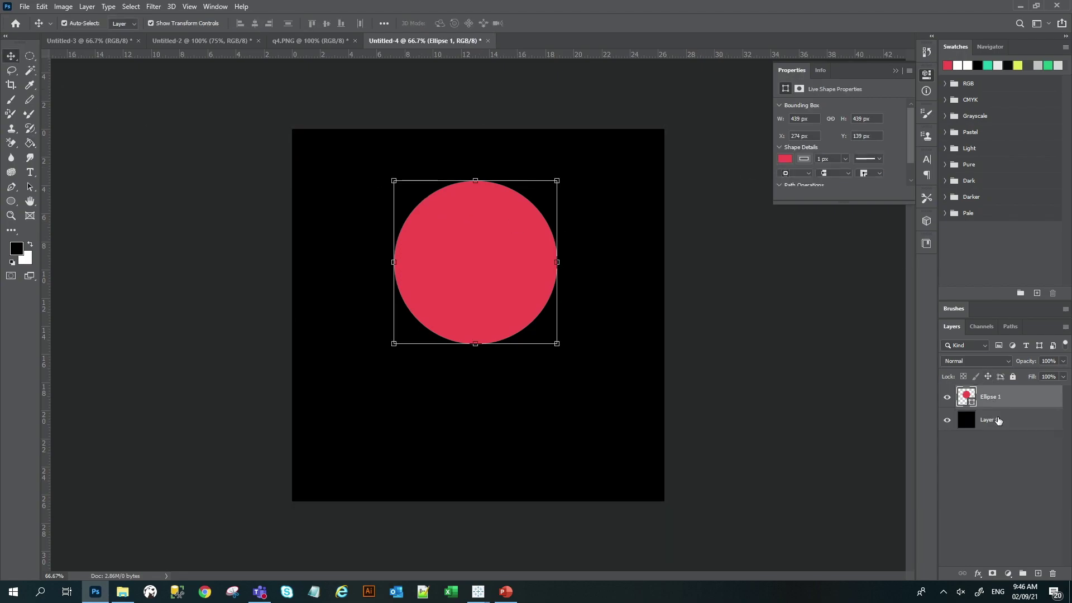
pyautogui.keyDown('shift'); pyautogui.click(999, 420); pyautogui.keyUp('shift')
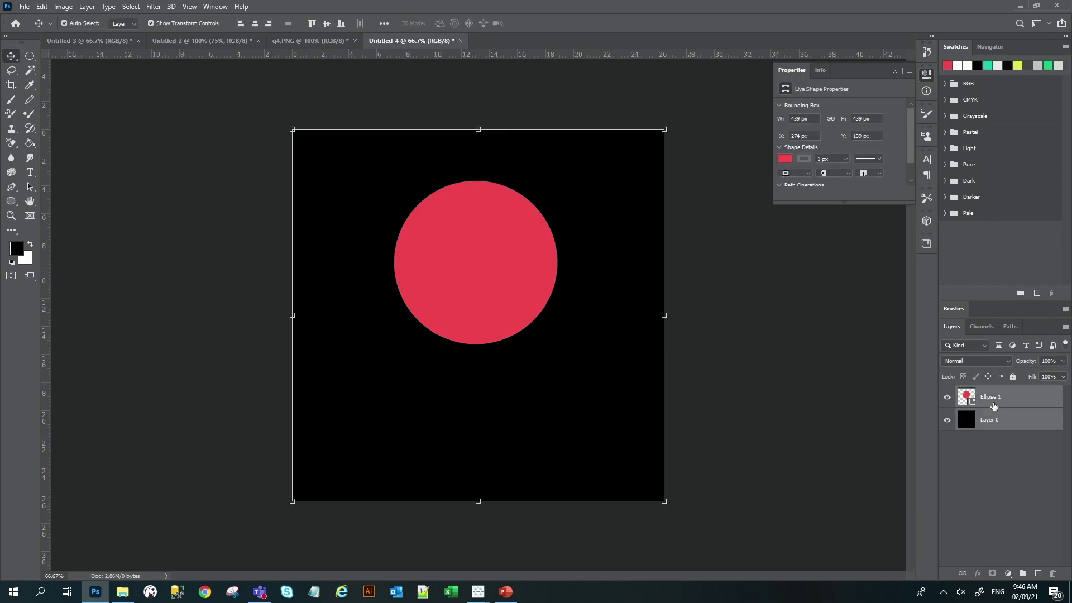
pyautogui.rightClick(1007, 416)
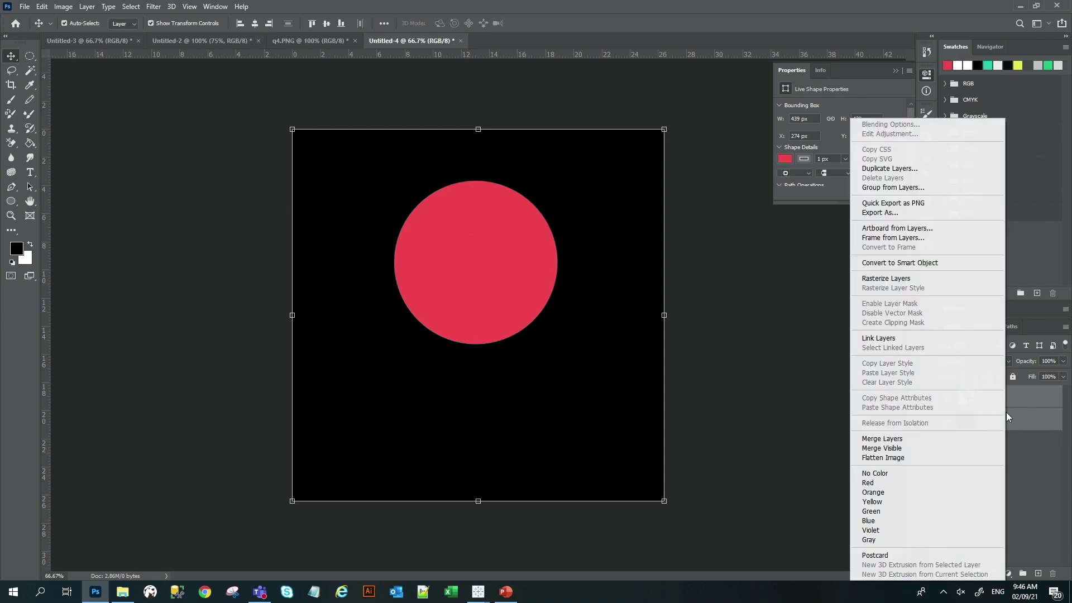
pyautogui.click(899, 439)
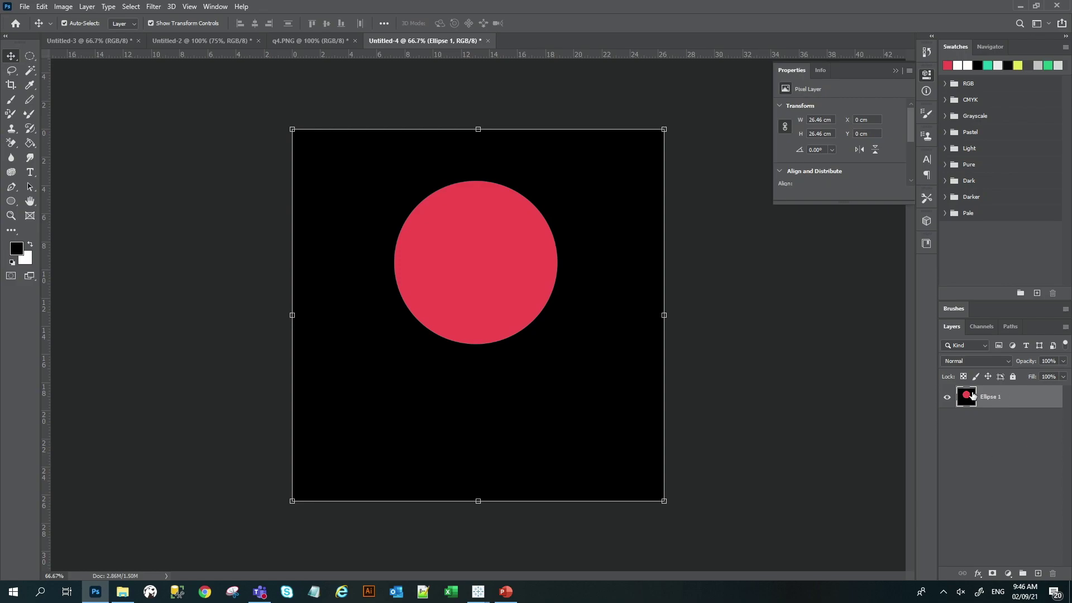
# Magic Wand the red circle on Ellipse 1 and delete it, leaving a transparent hole.
pyautogui.click(118, 121)
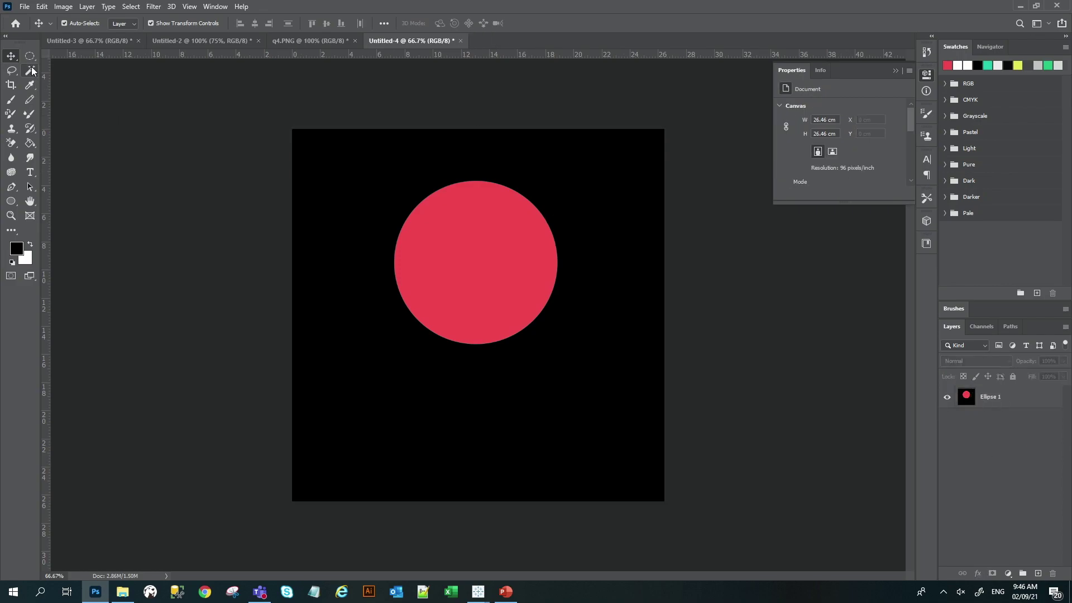
pyautogui.click(31, 71)
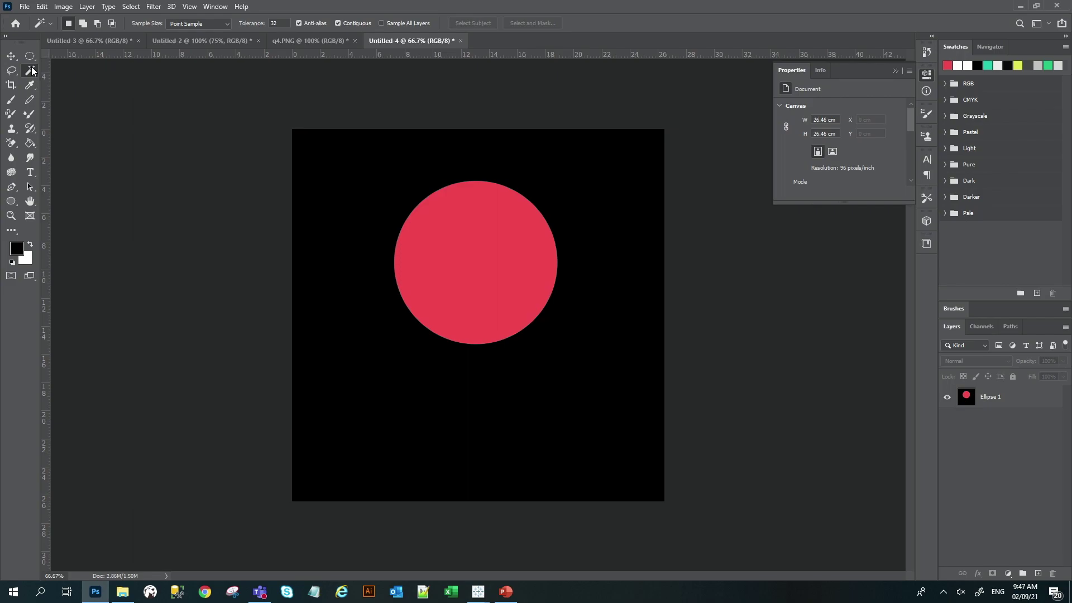
pyautogui.click(992, 396)
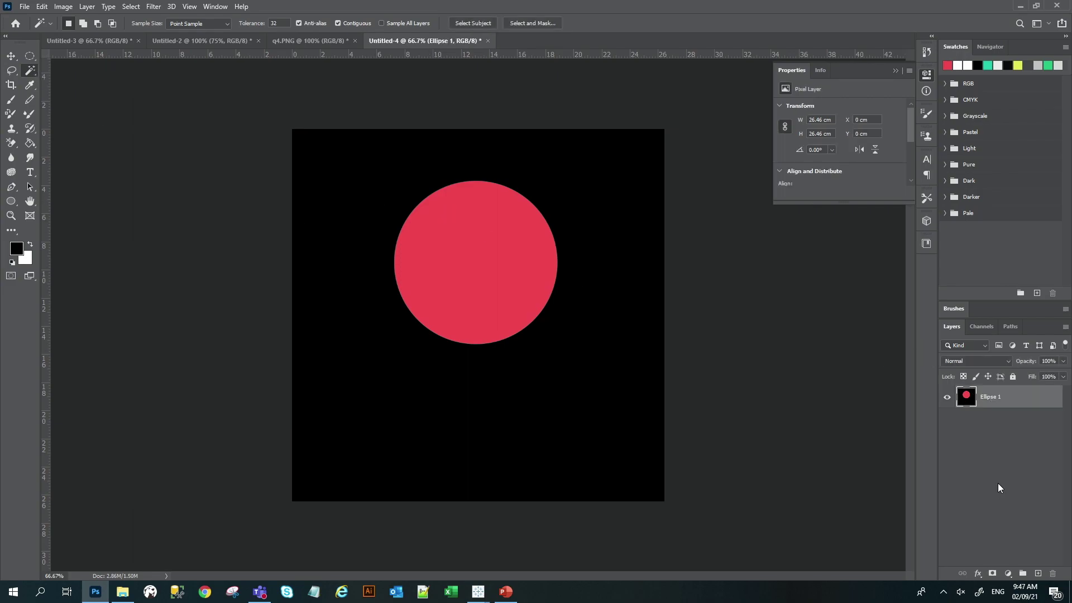
pyautogui.click(472, 240)
pyautogui.press('Delete')
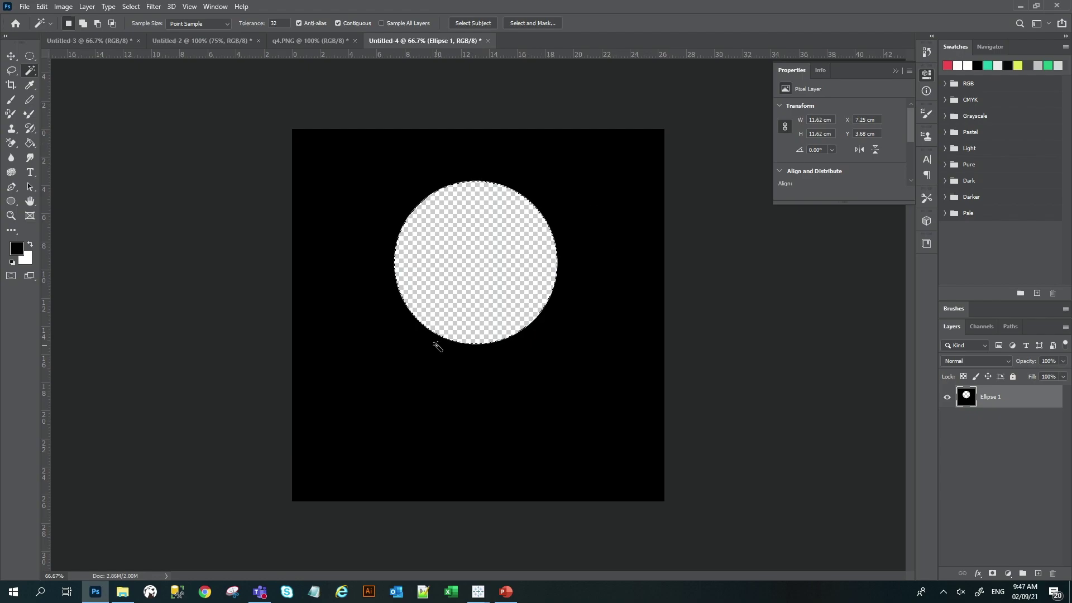
# Crop the canvas tightly around the circular hole to about 13.6 × 13.68 cm.
pyautogui.click(11, 85)
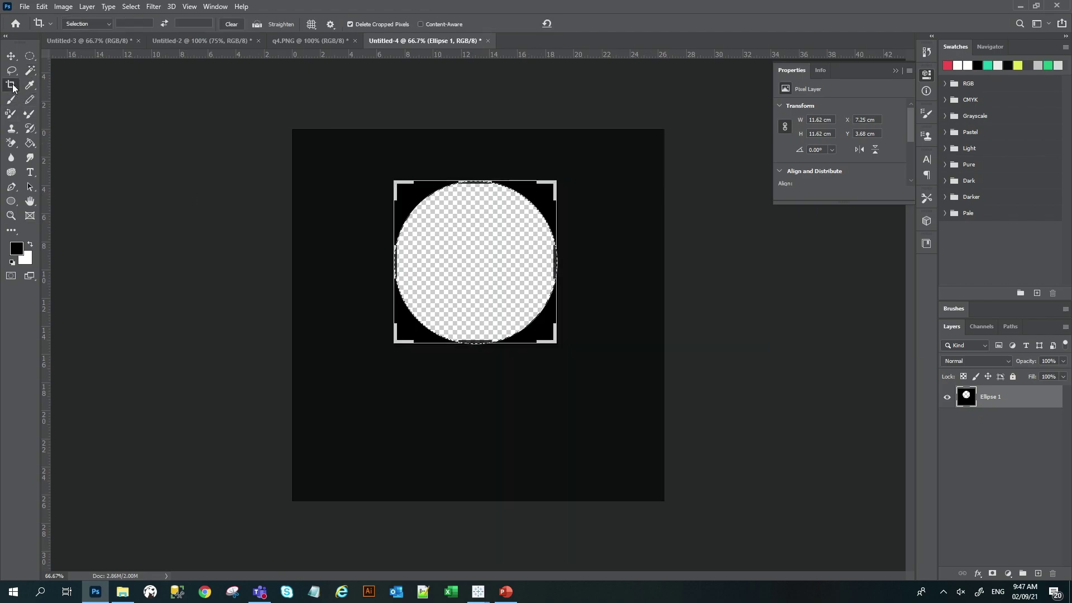
pyautogui.click(1011, 413)
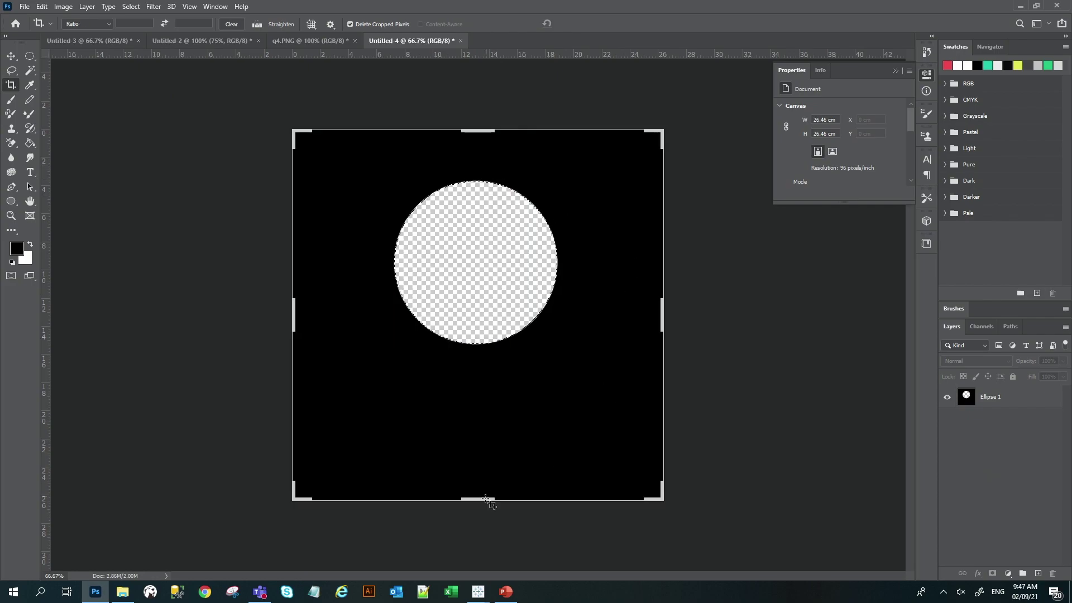
pyautogui.moveTo(479, 498); pyautogui.dragTo(451, 459)
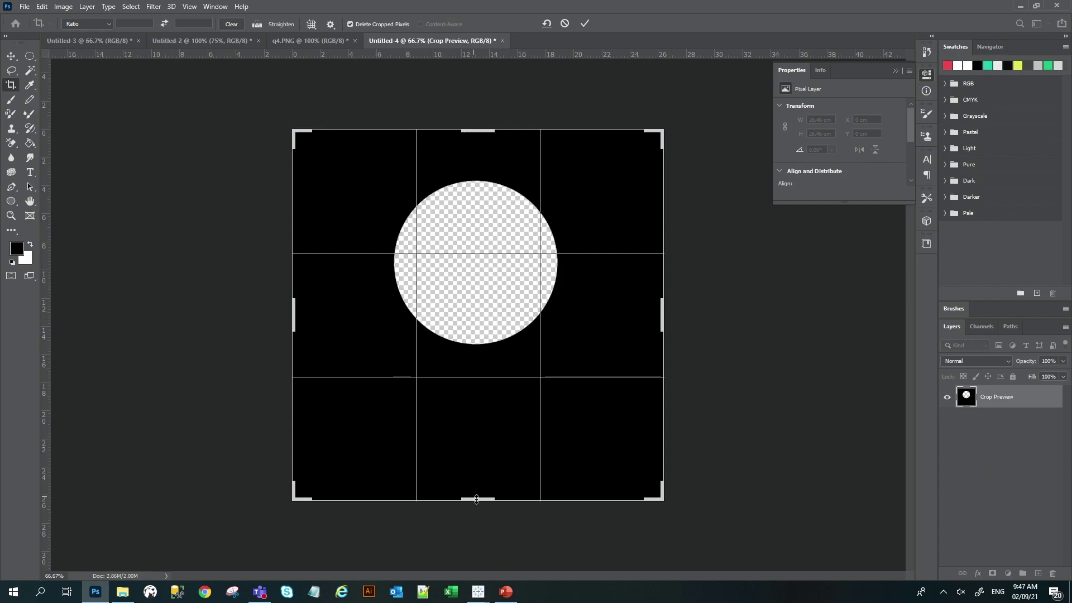
pyautogui.moveTo(478, 498); pyautogui.dragTo(493, 431)
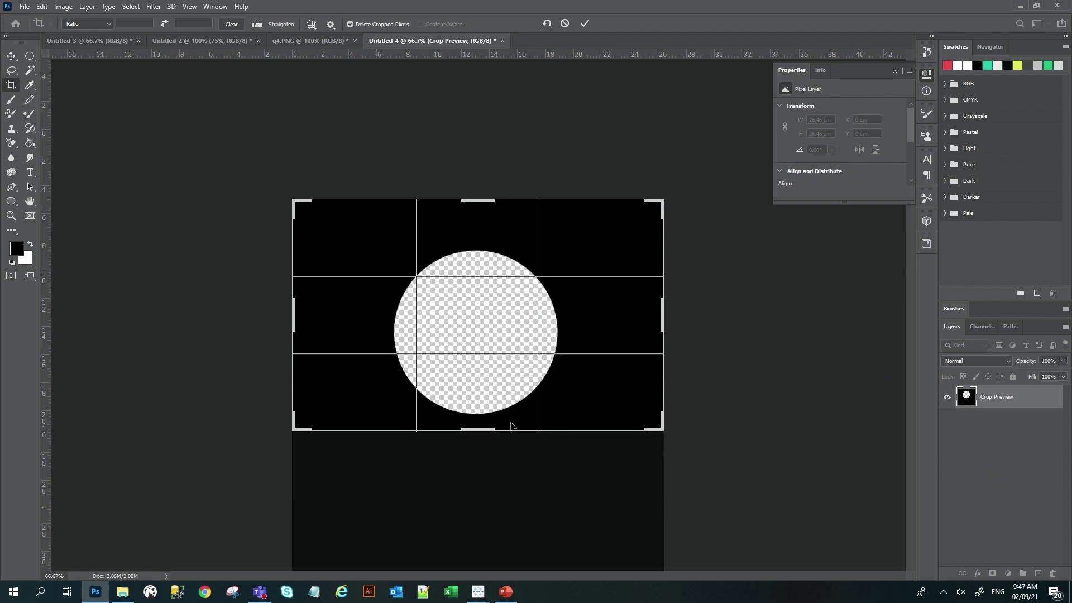
pyautogui.moveTo(663, 322); pyautogui.dragTo(619, 323)
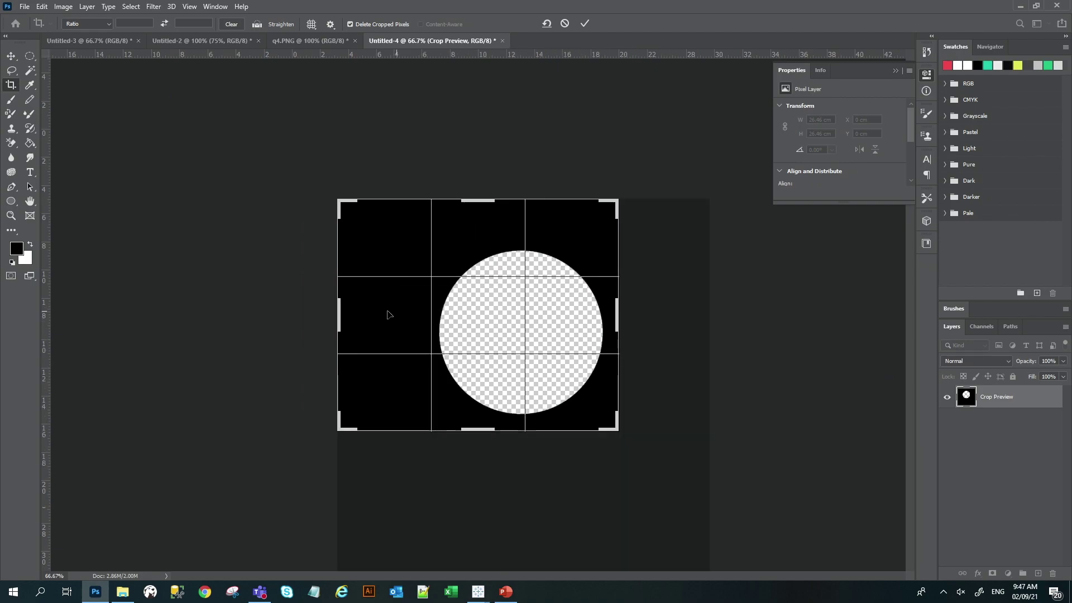
pyautogui.moveTo(339, 316); pyautogui.dragTo(390, 313)
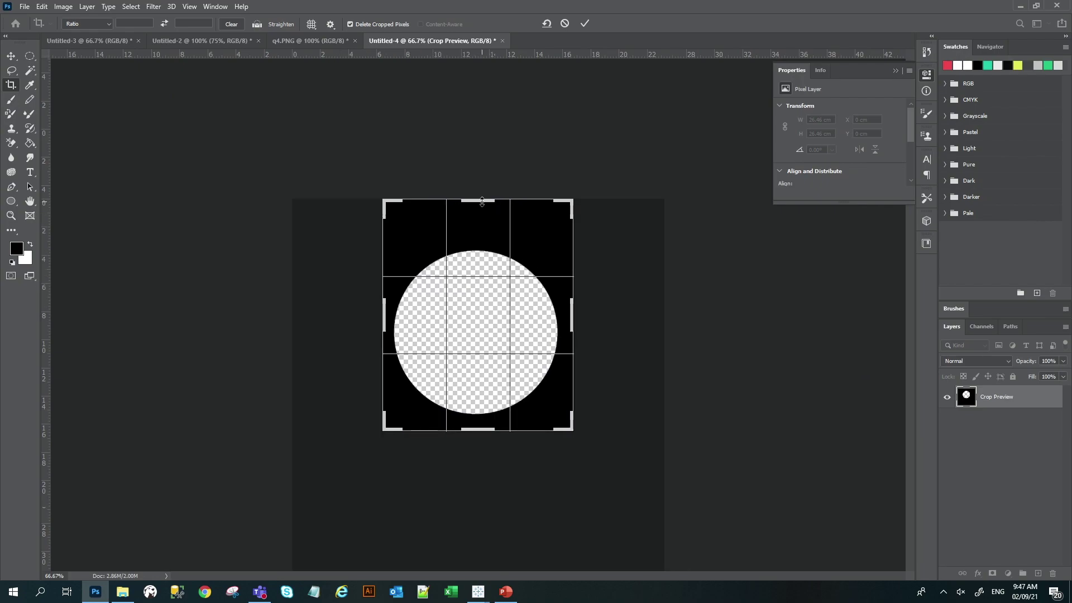
pyautogui.moveTo(482, 200); pyautogui.dragTo(481, 221)
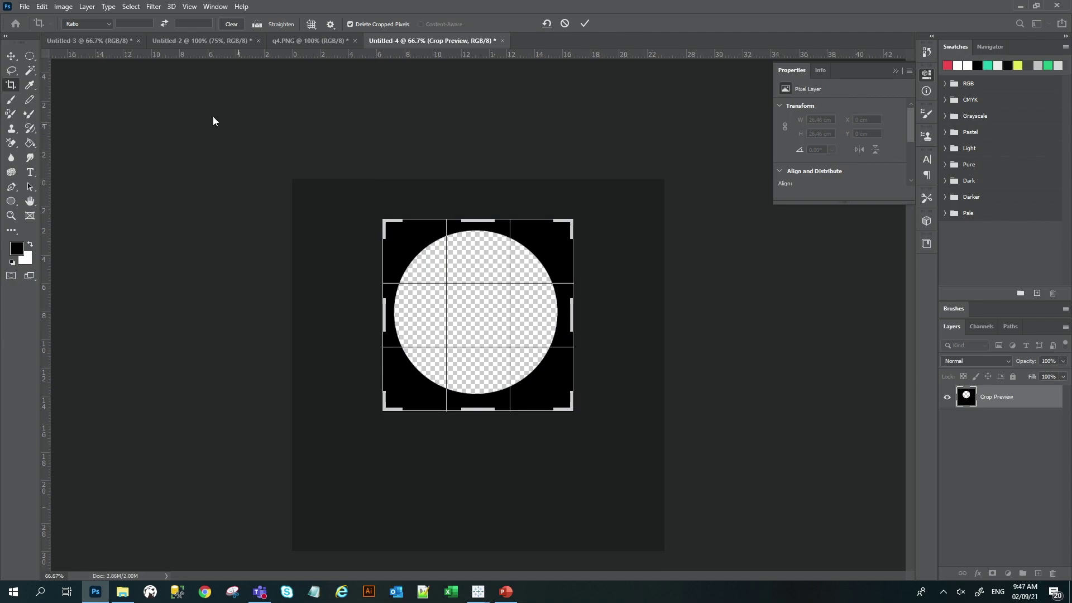
pyautogui.press('Return')
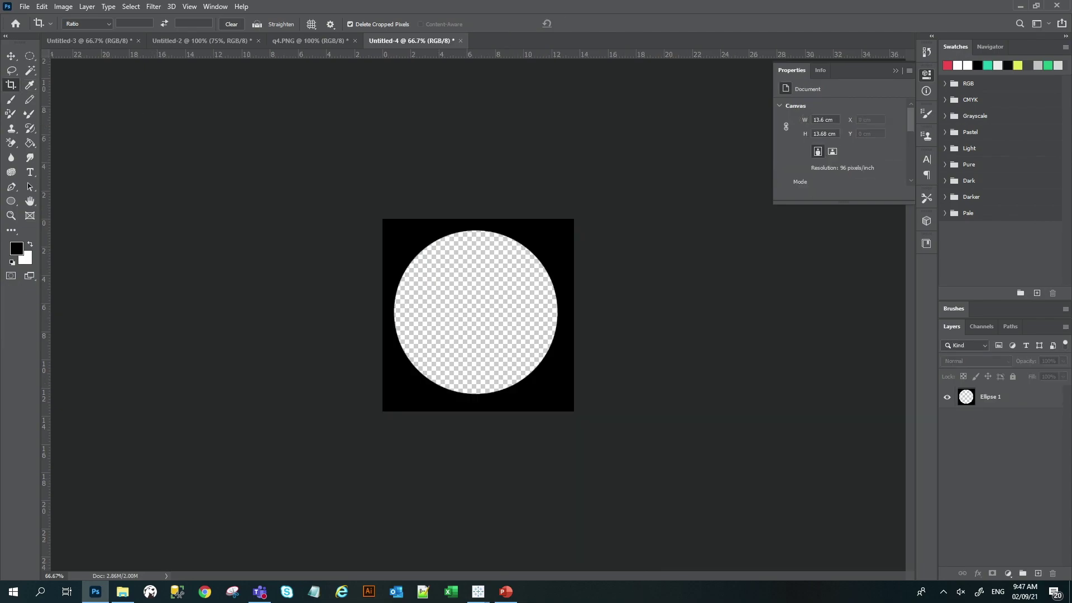
pyautogui.press('v')
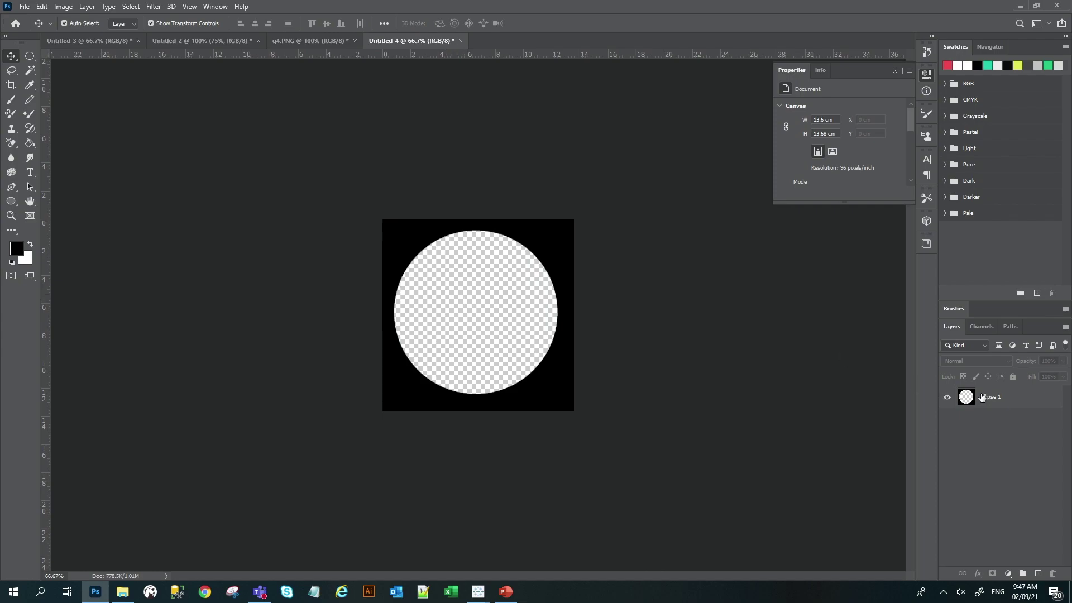
# Add a Drop Shadow (Multiply, 53% opacity, 11 px distance, 20% spread, 13 px size) to Ellipse 1.
pyautogui.click(997, 398)
pyautogui.rightClick(997, 399)
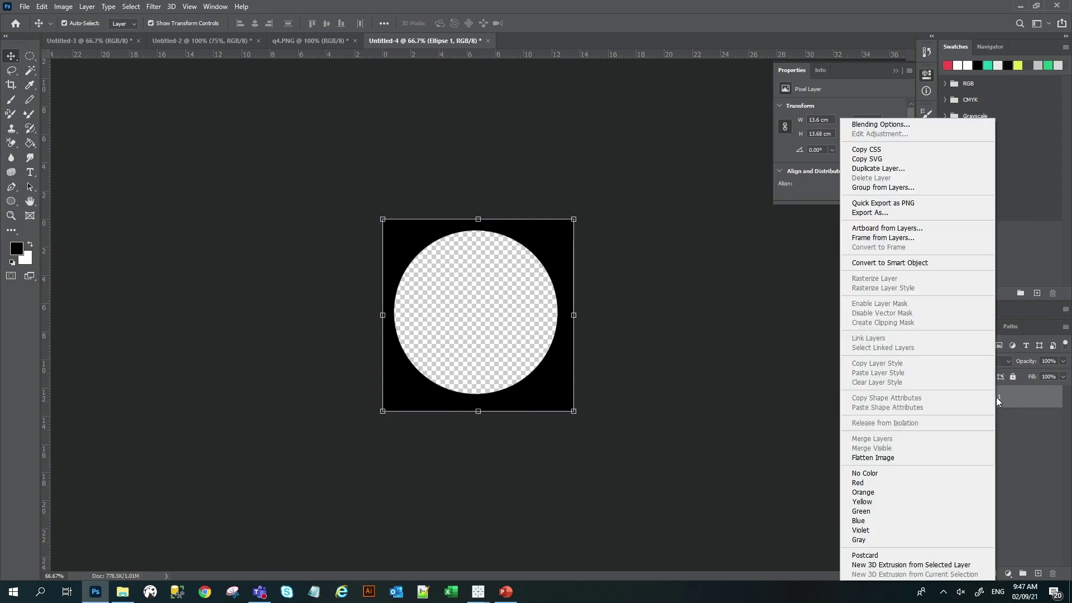
pyautogui.click(911, 124)
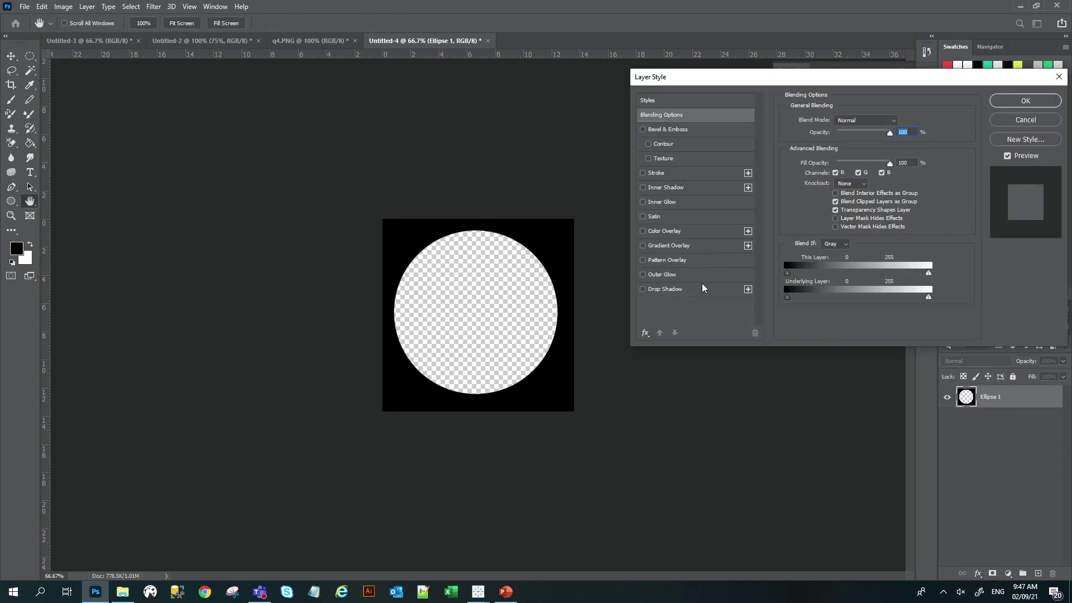
pyautogui.click(674, 291)
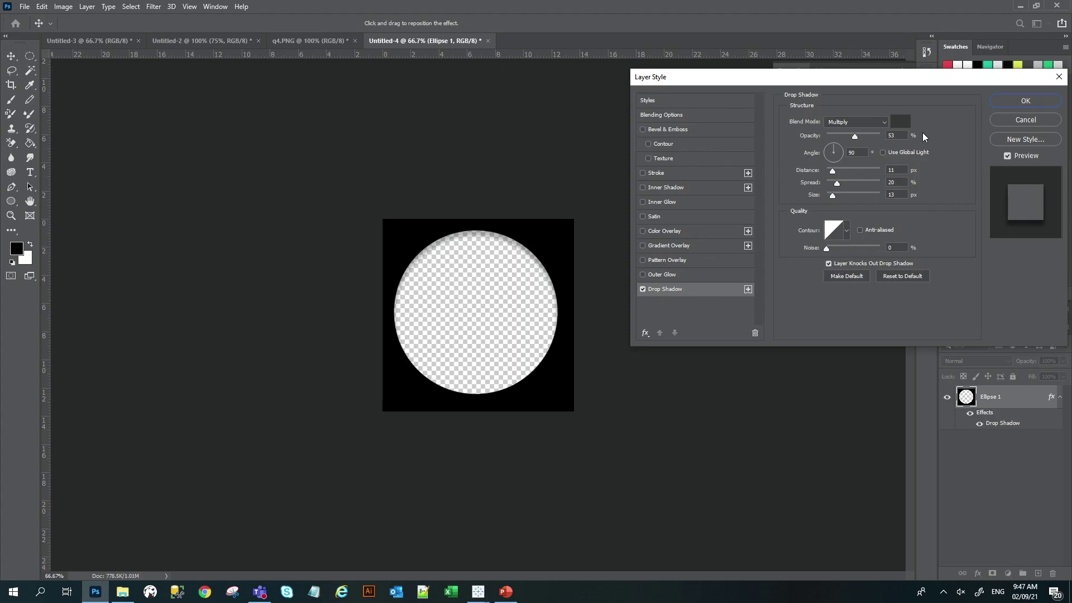
pyautogui.click(1005, 100)
pyautogui.click(621, 171)
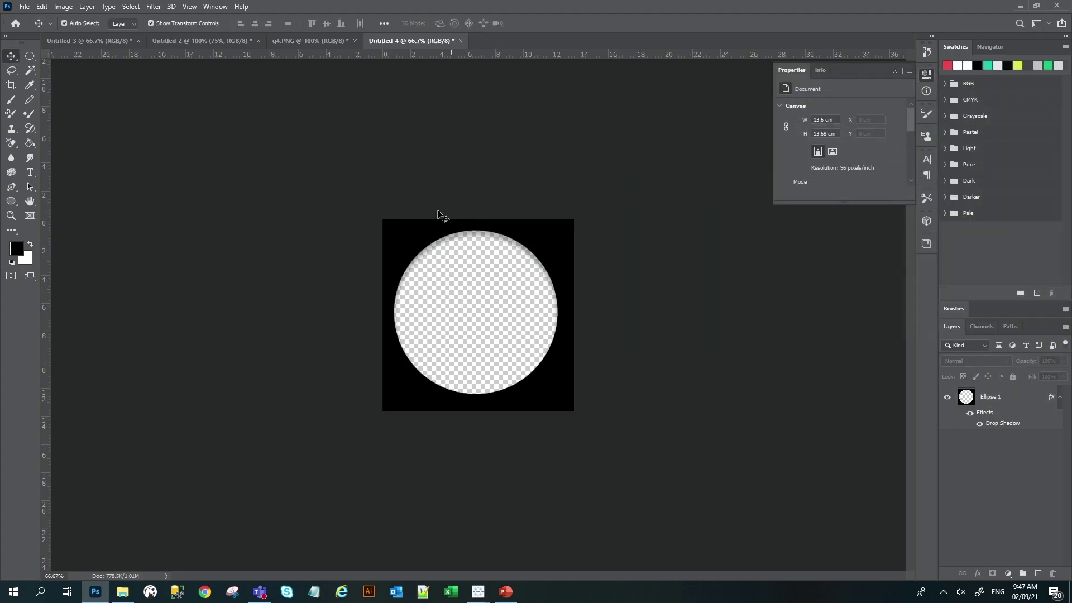
# Start saving the circle image, dismiss the save prompt, and close the Properties panel.
pyautogui.click(22, 8)
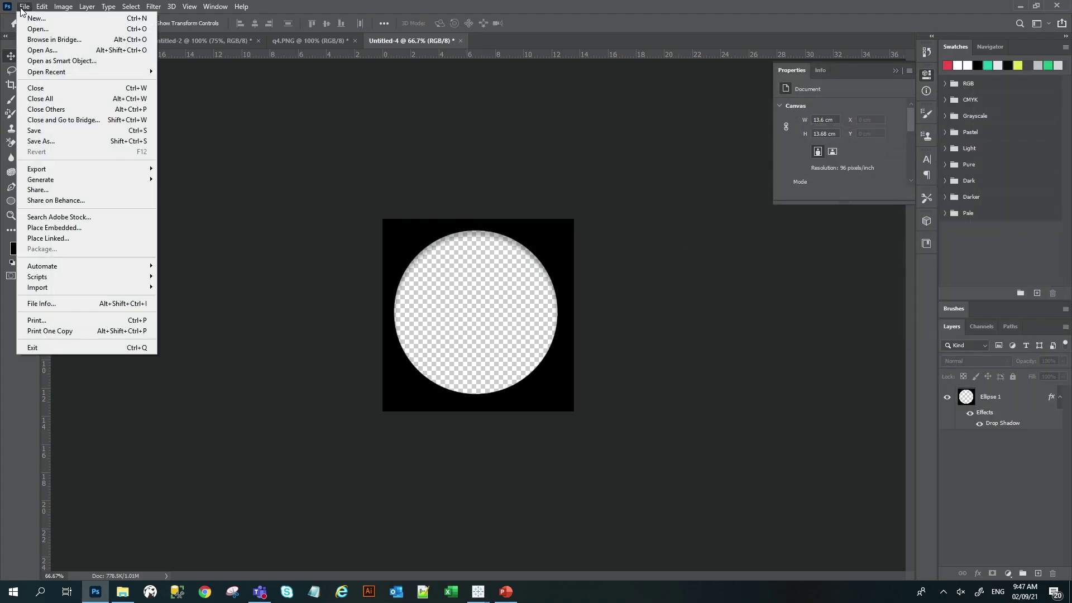
pyautogui.click(39, 139)
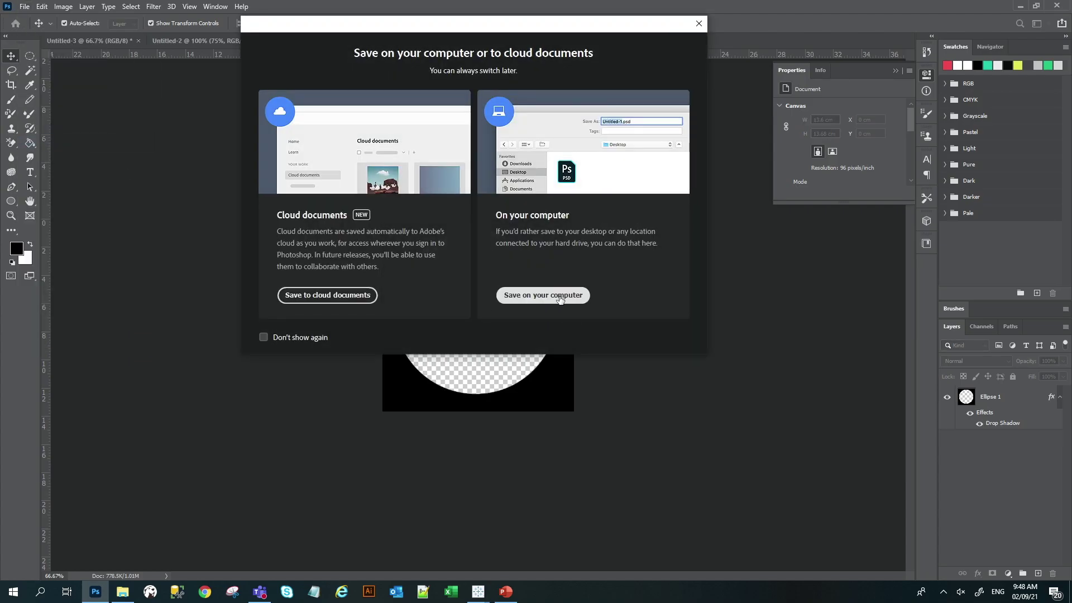
pyautogui.click(698, 23)
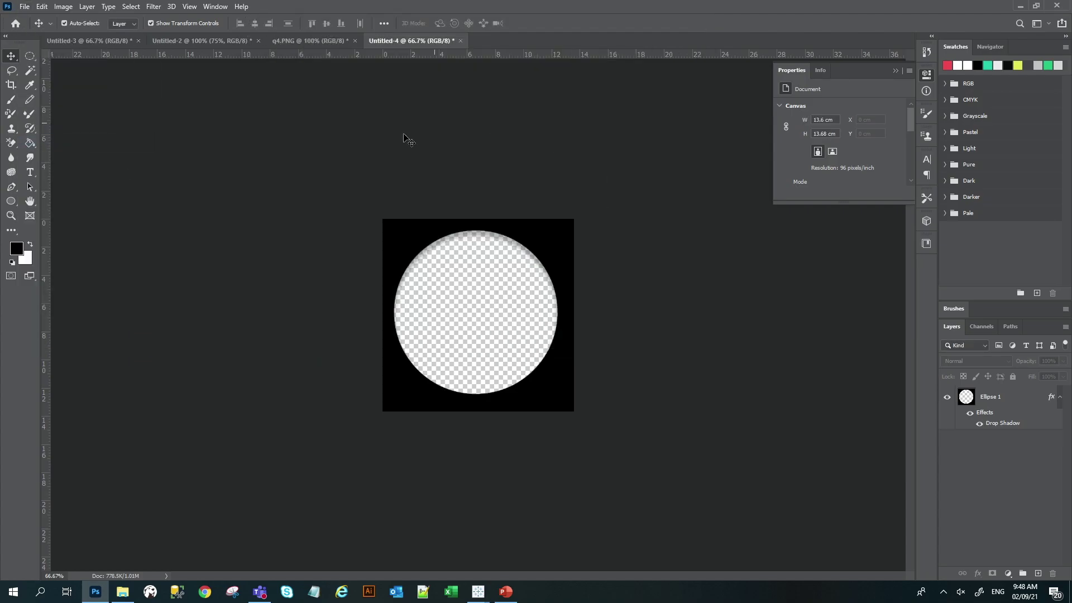
pyautogui.click(896, 70)
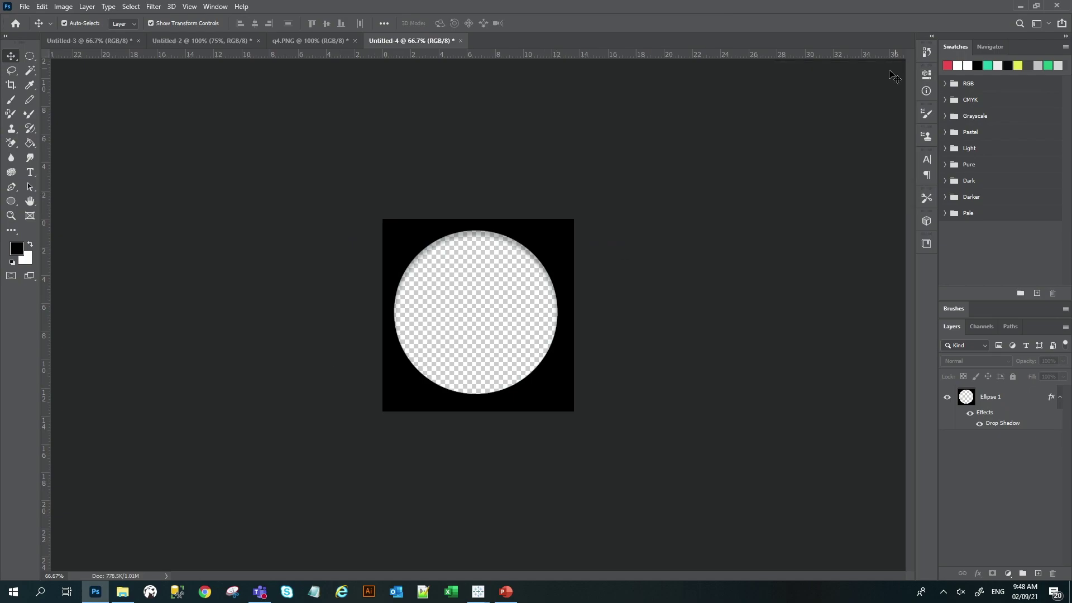
# On the q4.PNG screenshot, marquee-select a rectangle around the female figure.
pyautogui.click(318, 44)
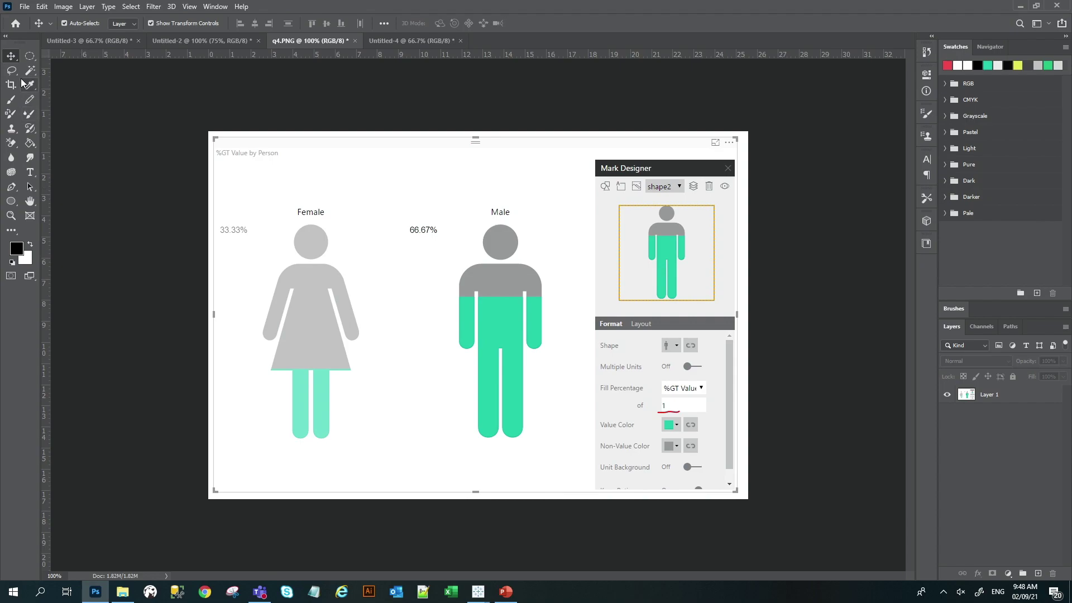
pyautogui.click(32, 59)
pyautogui.moveTo(32, 59); pyautogui.dragTo(47, 58)
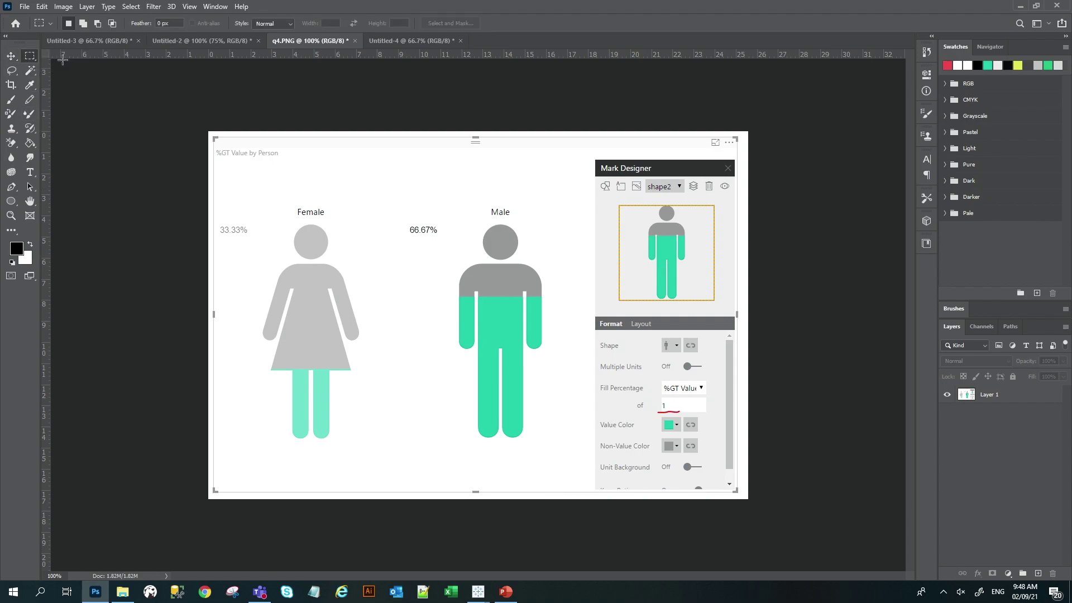
pyautogui.moveTo(258, 224); pyautogui.dragTo(363, 447)
# Create clipboard-sized and 1000×1000 documents, paste, then undo the wrong paste.
pyautogui.hotkey('ctrl', 'n')
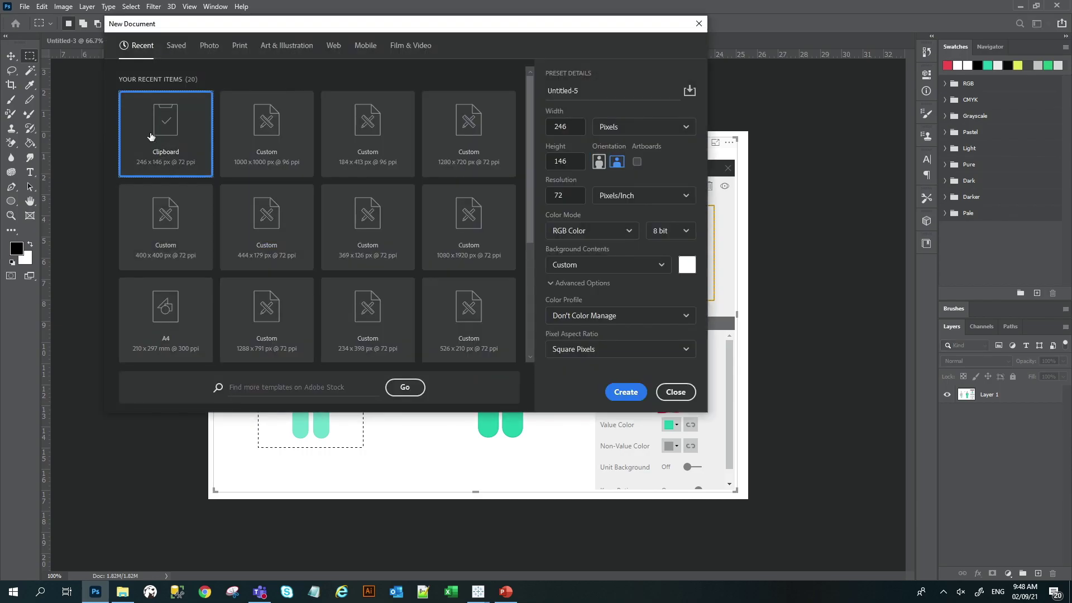
pyautogui.click(626, 392)
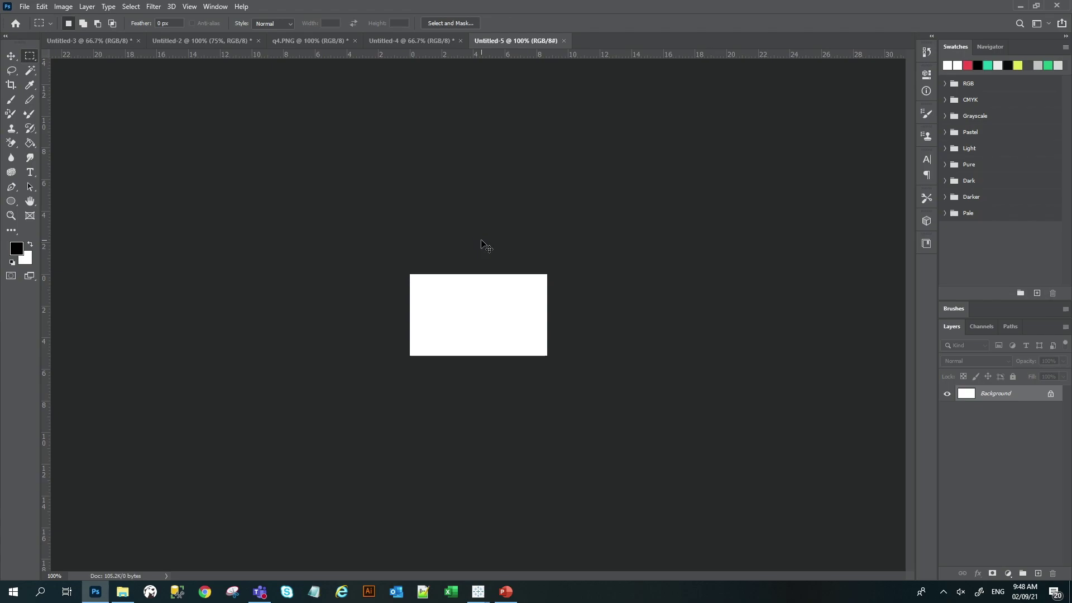
pyautogui.hotkey('ctrl', 'n')
pyautogui.click(360, 139)
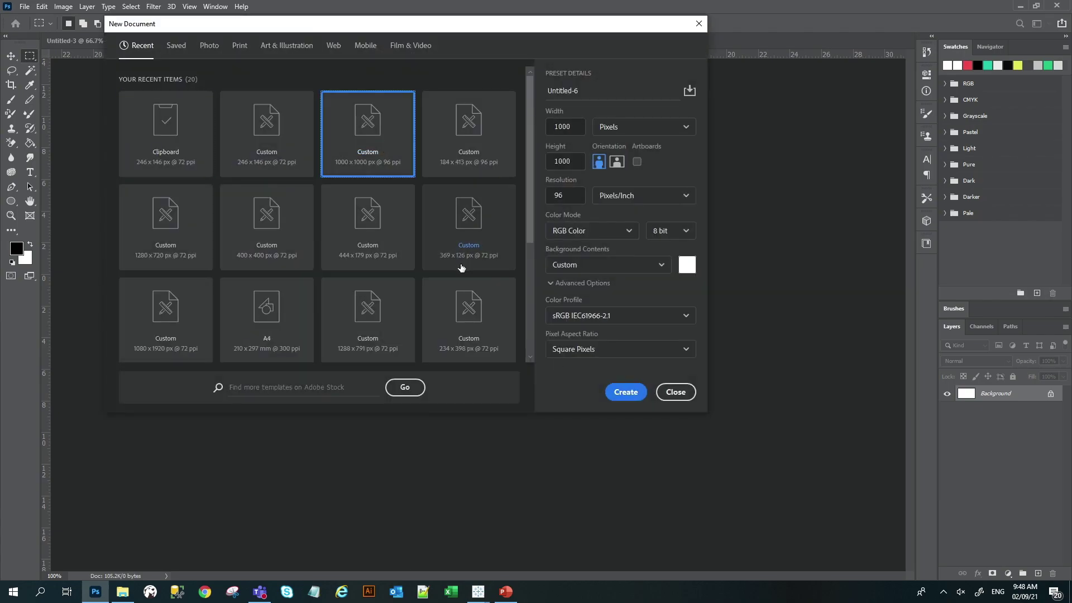
pyautogui.click(624, 392)
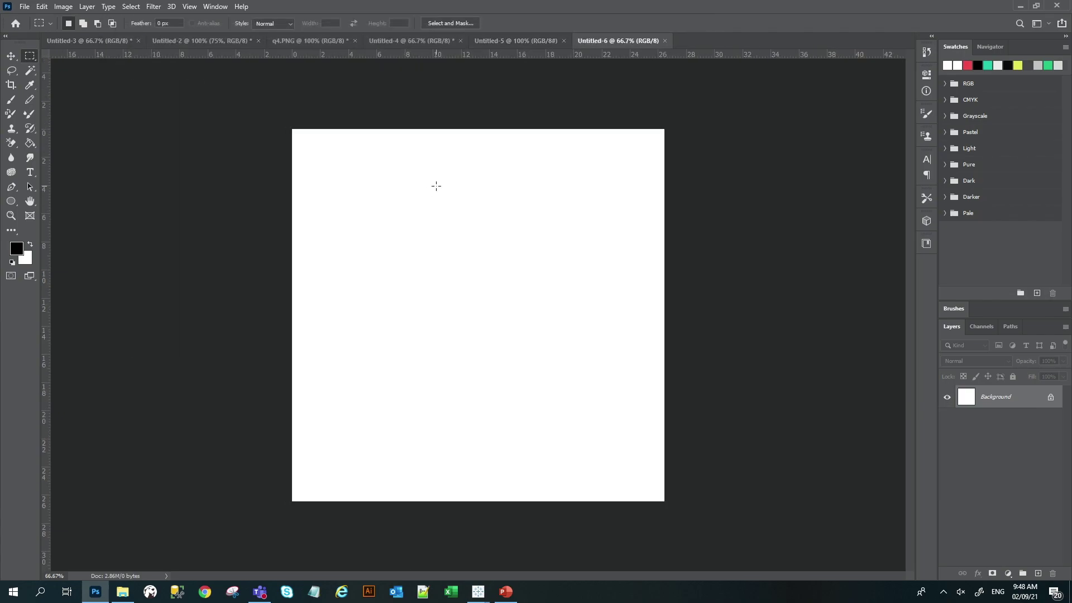
pyautogui.hotkey('ctrl', 'v')
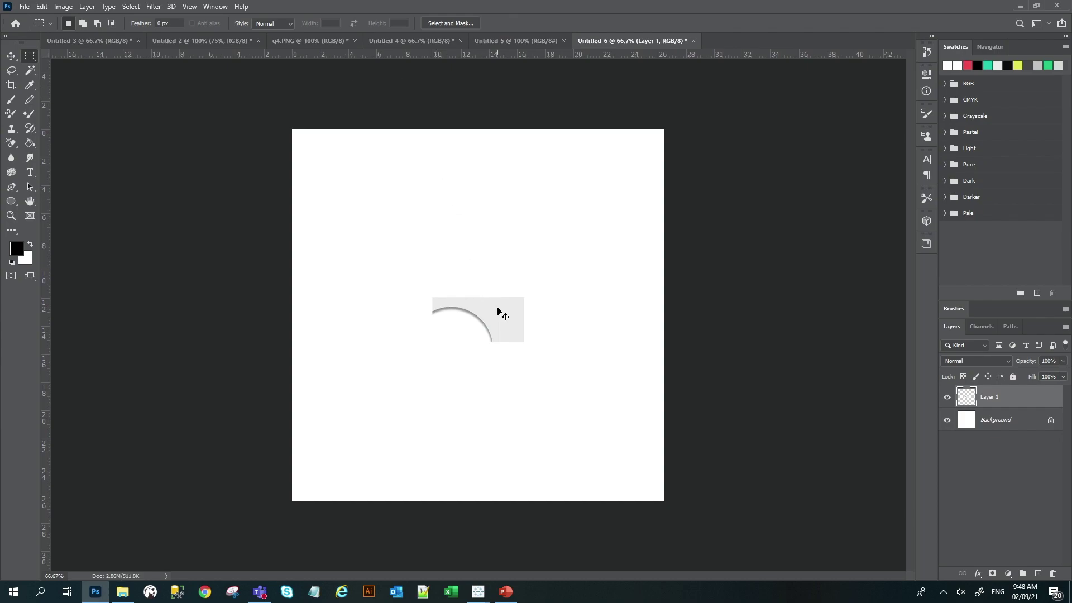
pyautogui.hotkey('ctrl', 'z')
# From q4.PNG, create a clipboard-sized Untitled-7 document and paste the female figure as Layer 1.
pyautogui.click(303, 40)
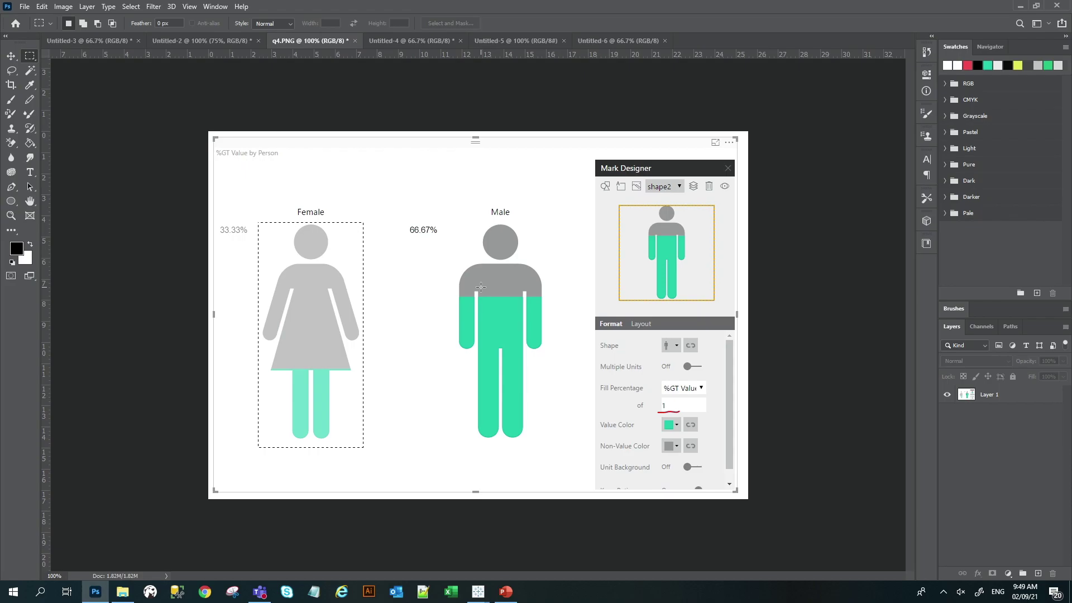
pyautogui.click(996, 397)
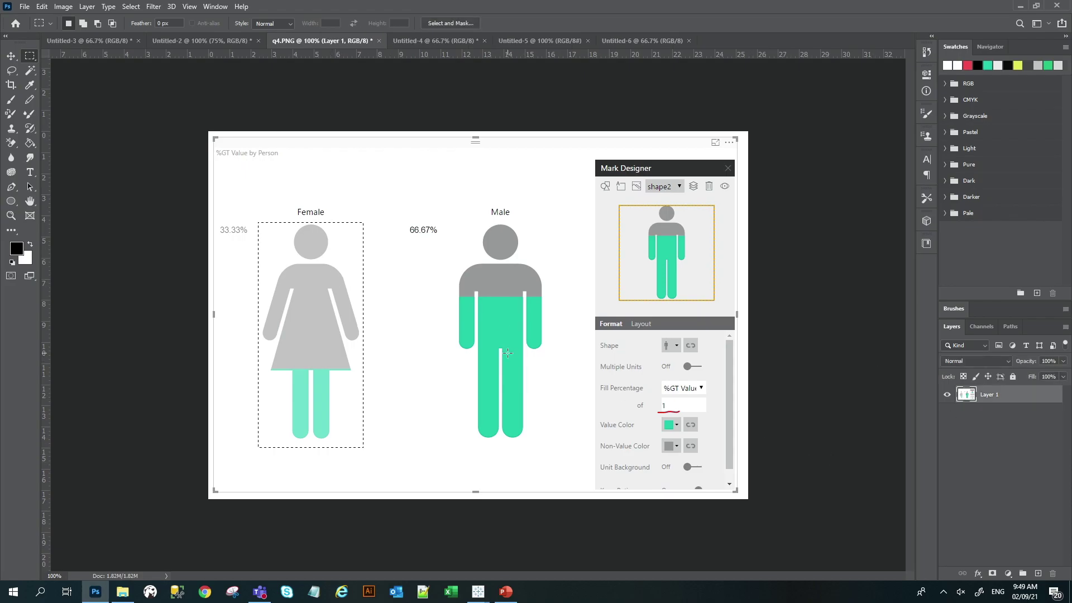
pyautogui.hotkey('ctrl', 'n')
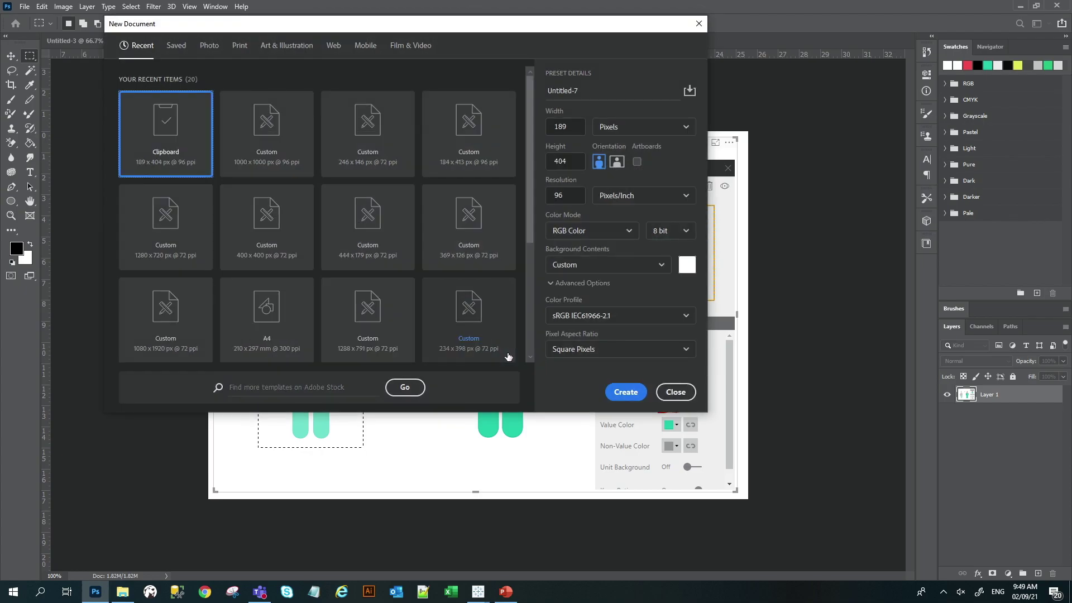
pyautogui.press('Return')
pyautogui.hotkey('ctrl', 'v')
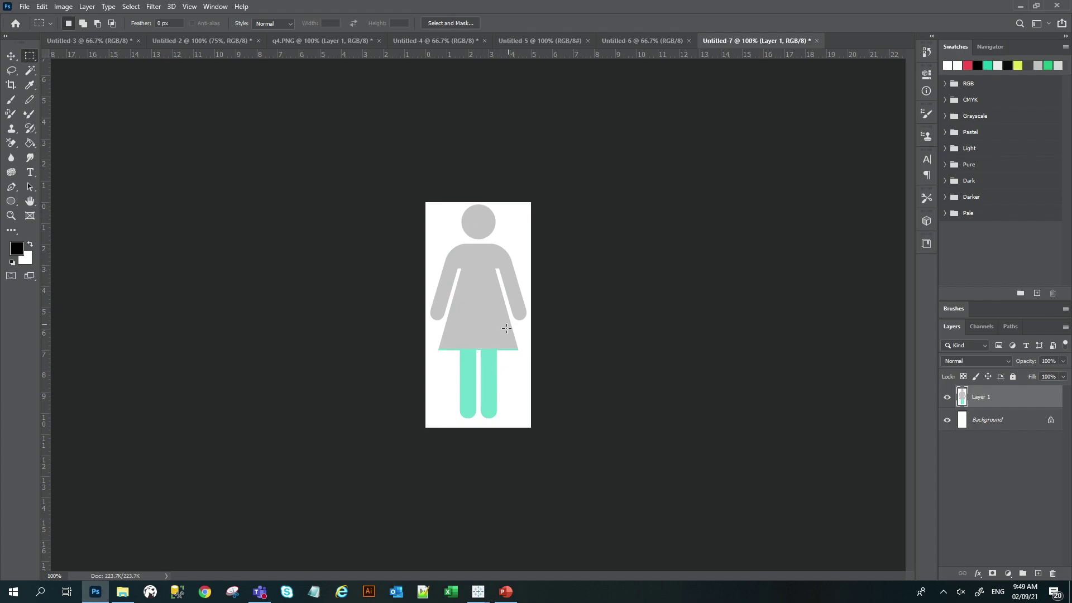
pyautogui.click(29, 144)
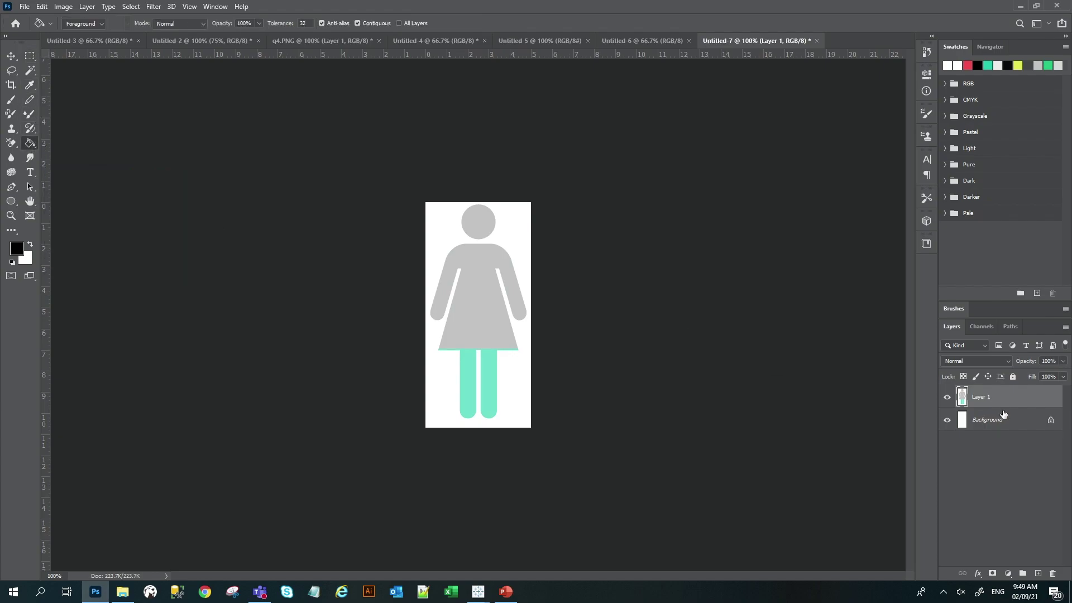
# Fill the figure's white background black and cut the head out with the Magic Wand.
pyautogui.click(516, 221)
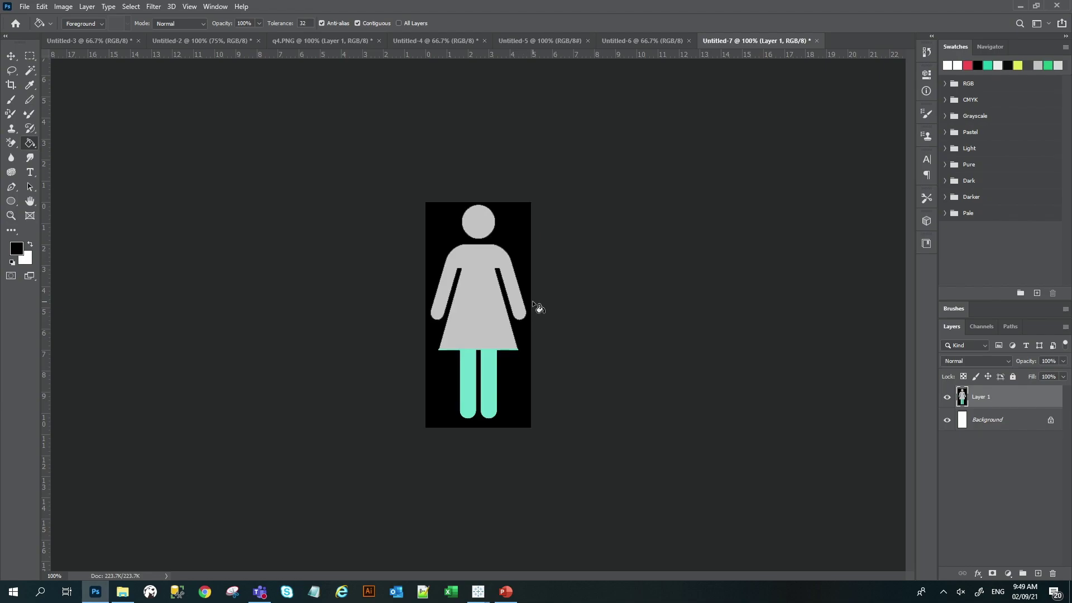
pyautogui.click(28, 72)
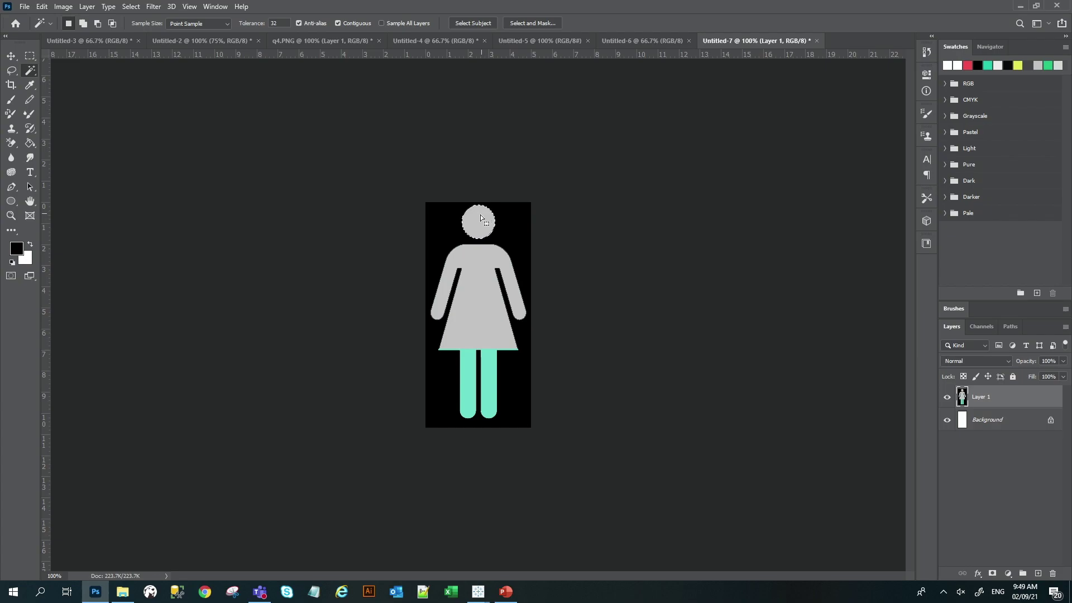
pyautogui.press('Delete')
# Delete the white Background layer, leaving only Layer 1.
pyautogui.click(989, 426)
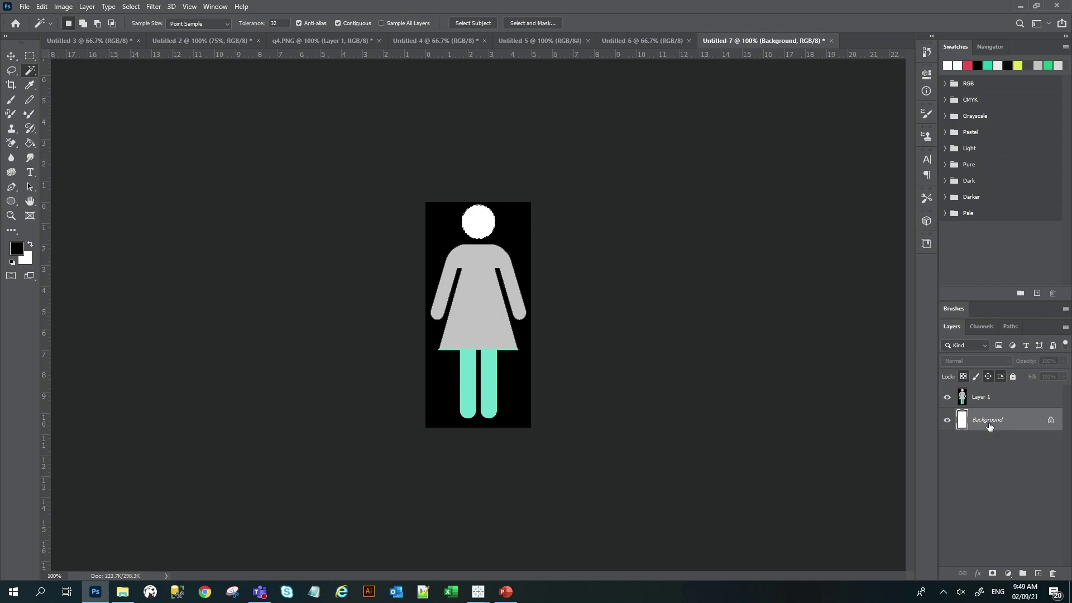
pyautogui.press('Delete')
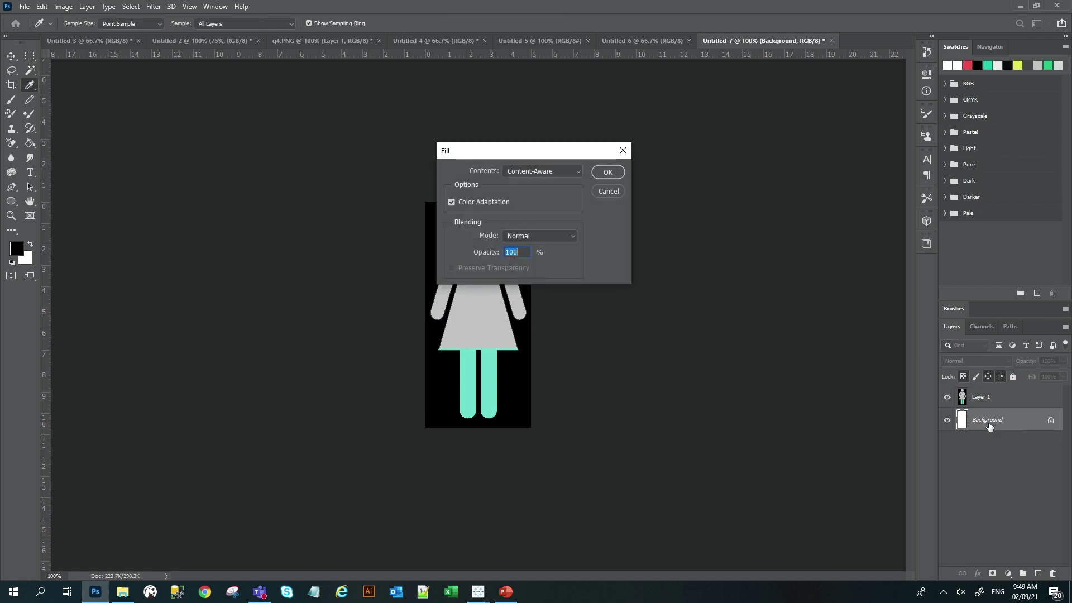
pyautogui.click(623, 150)
pyautogui.moveTo(1033, 422); pyautogui.dragTo(1053, 573)
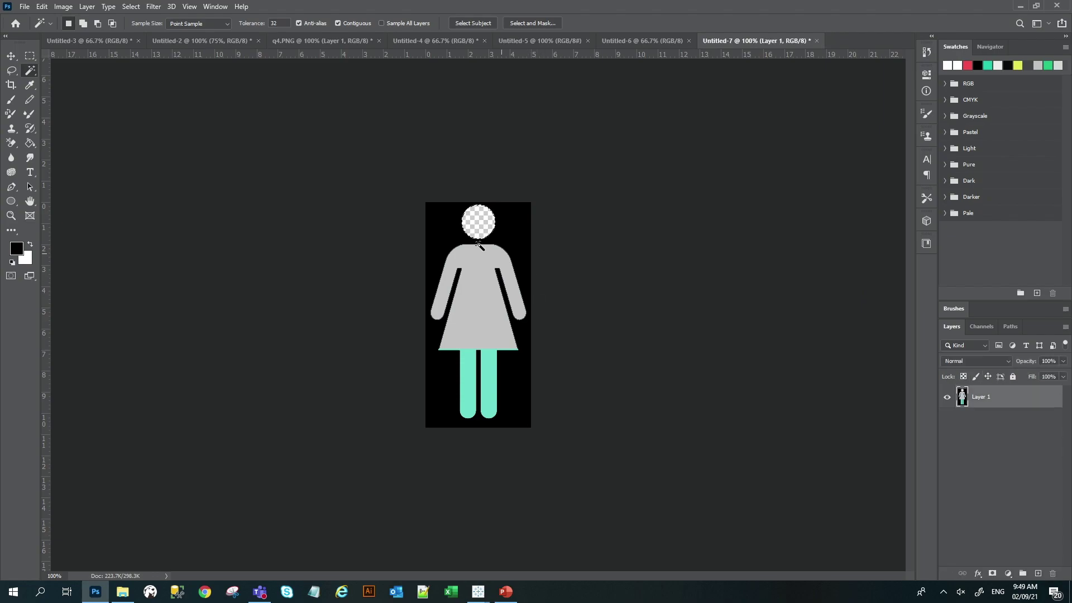
# Cut the grey dress and teal legs out of the black layer, leaving transparent holes.
pyautogui.click(469, 292)
pyautogui.press('Delete')
pyautogui.keyDown('shift'); pyautogui.click(487, 379); pyautogui.keyUp('shift')
pyautogui.press('Delete')
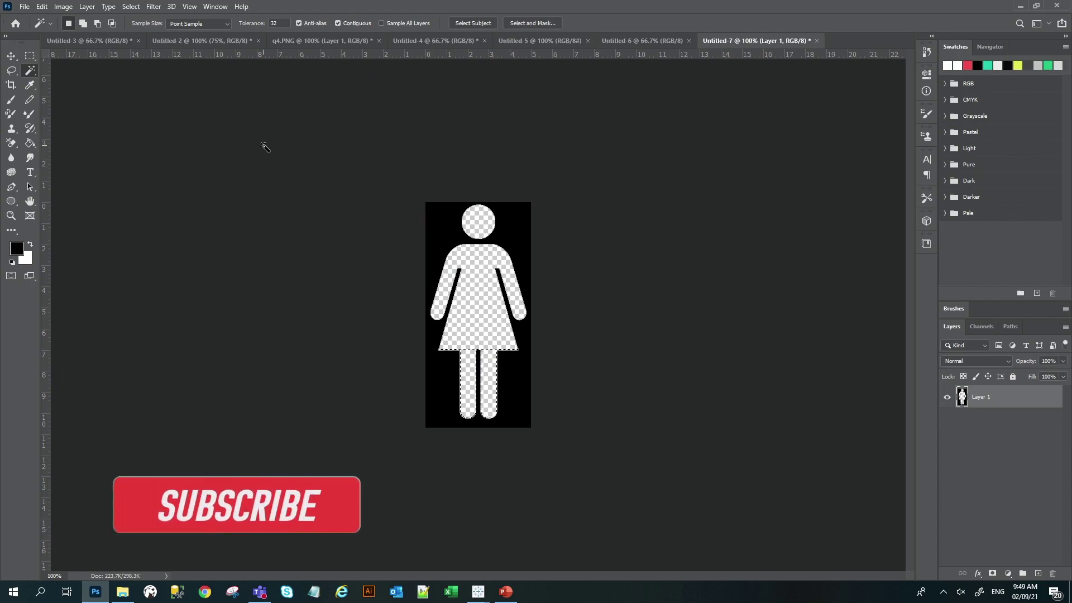
# Clear the selection, return to the Percentage workbook and add blank worksheet Sheet 8.
pyautogui.hotkey('ctrl', 'd')
pyautogui.moveTo(478, 591)
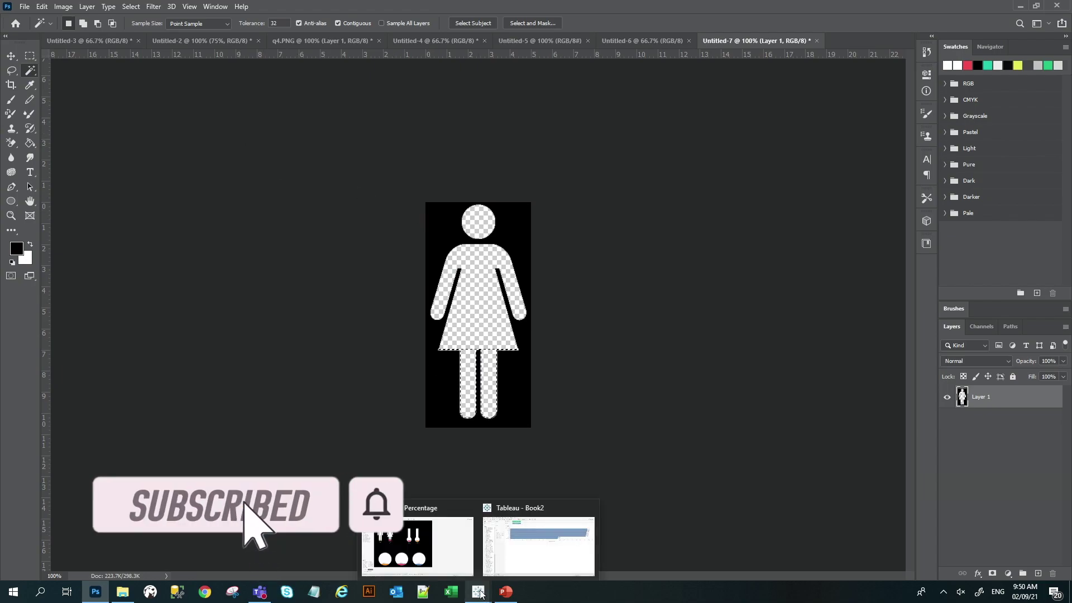
pyautogui.click(434, 563)
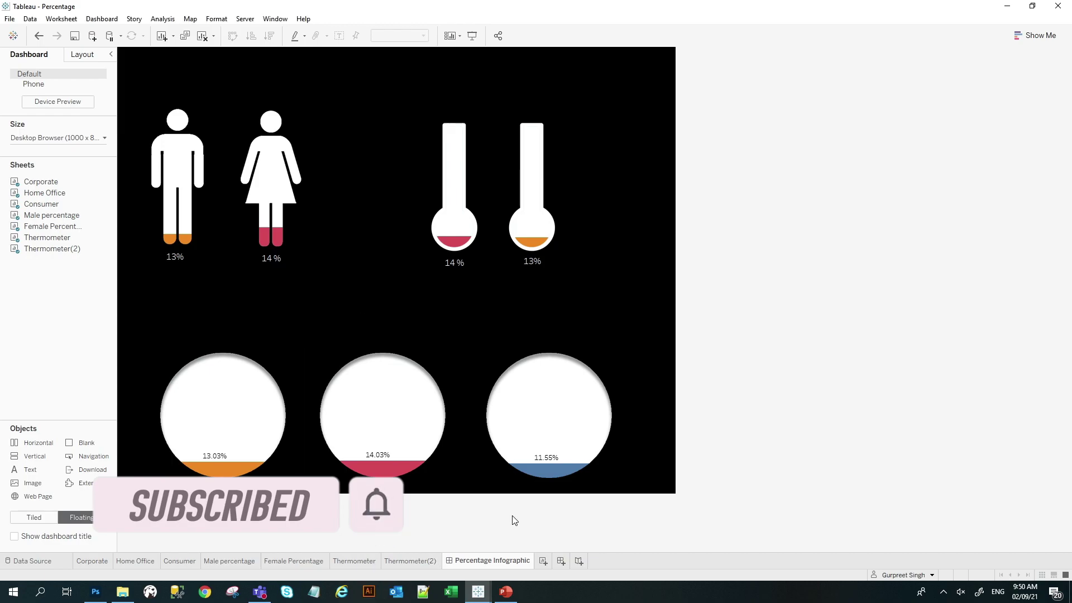
pyautogui.click(543, 561)
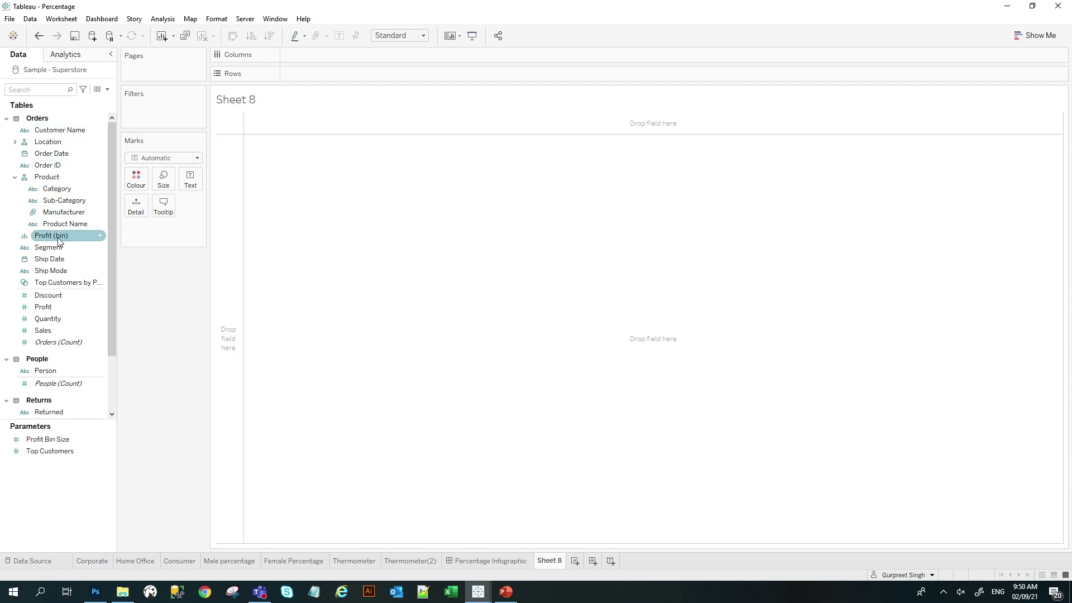
# Put Segment on Rows, widen the Data pane, and review the Corporate, Home Office, Consumer and Male sheets.
pyautogui.moveTo(54, 247); pyautogui.dragTo(334, 72)
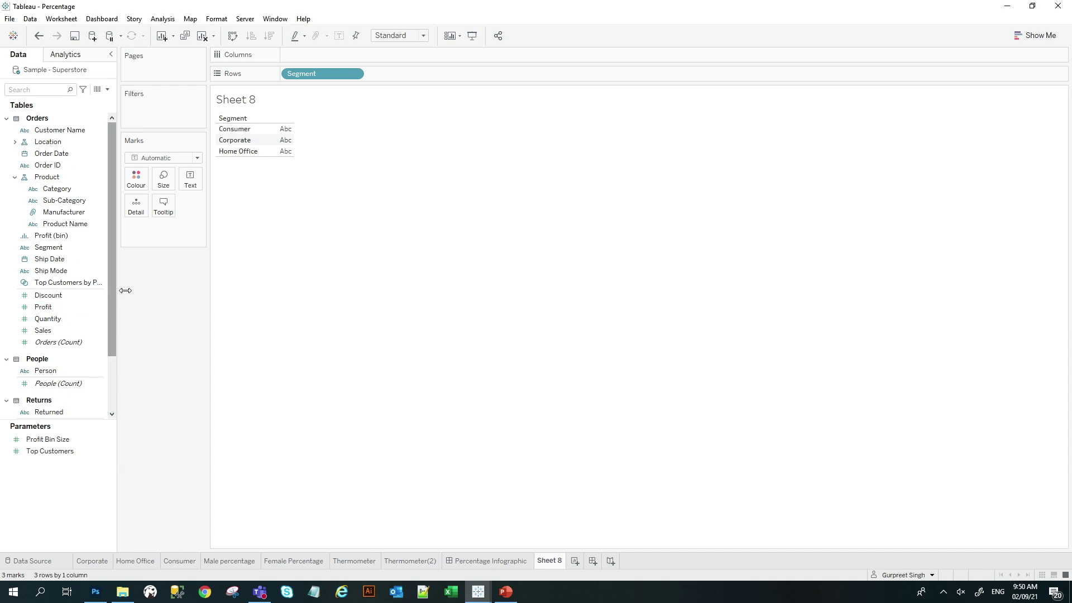
pyautogui.moveTo(116, 291); pyautogui.dragTo(185, 288)
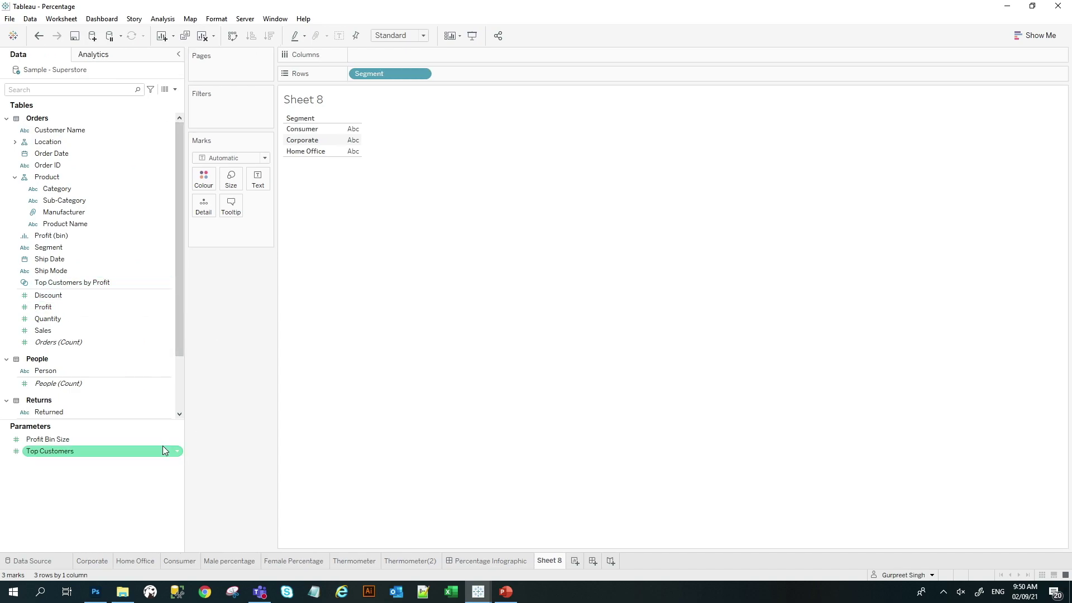
pyautogui.click(93, 561)
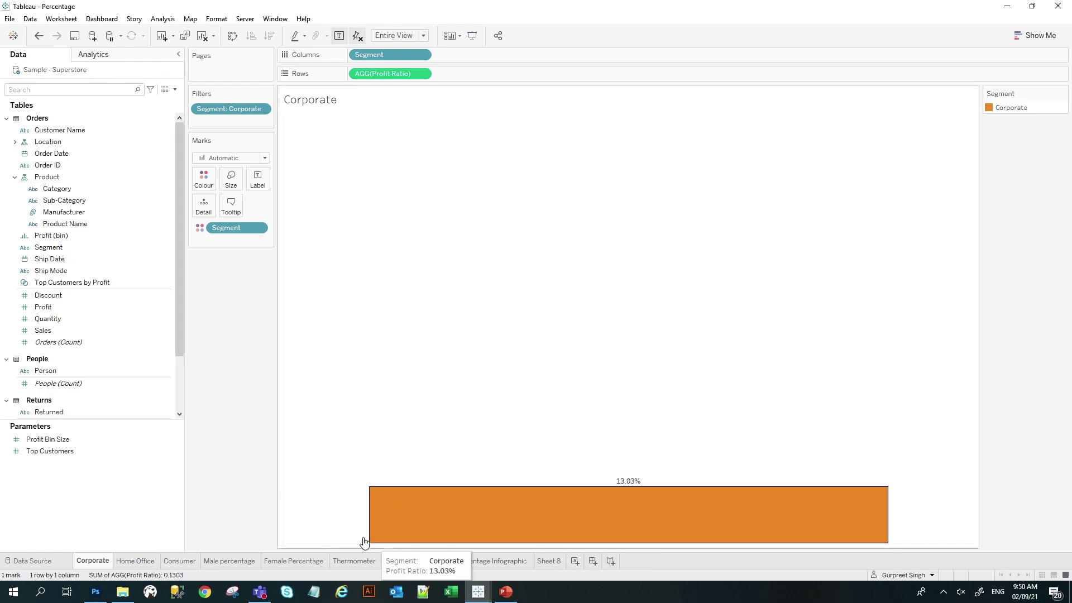
pyautogui.click(134, 567)
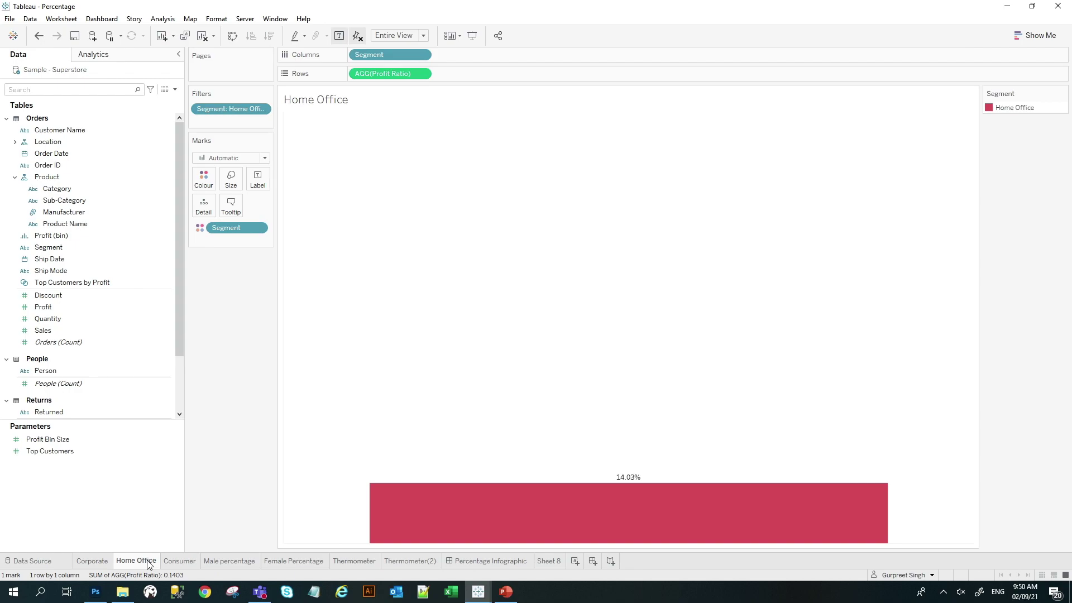
pyautogui.click(180, 565)
pyautogui.click(246, 562)
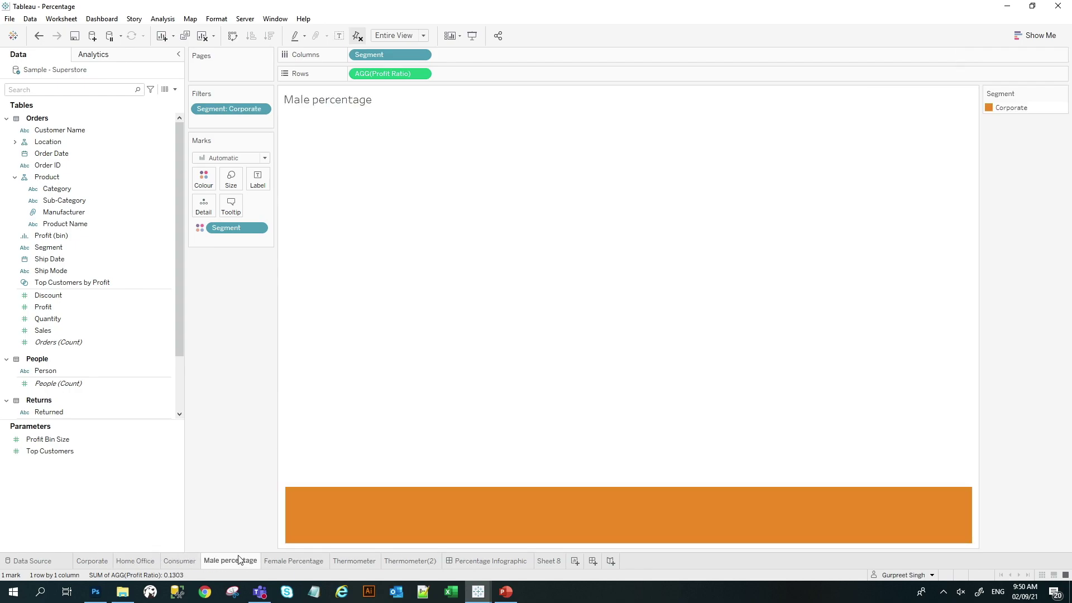
# Show hidden fields in the Data pane and return to Sheet 8.
pyautogui.click(174, 91)
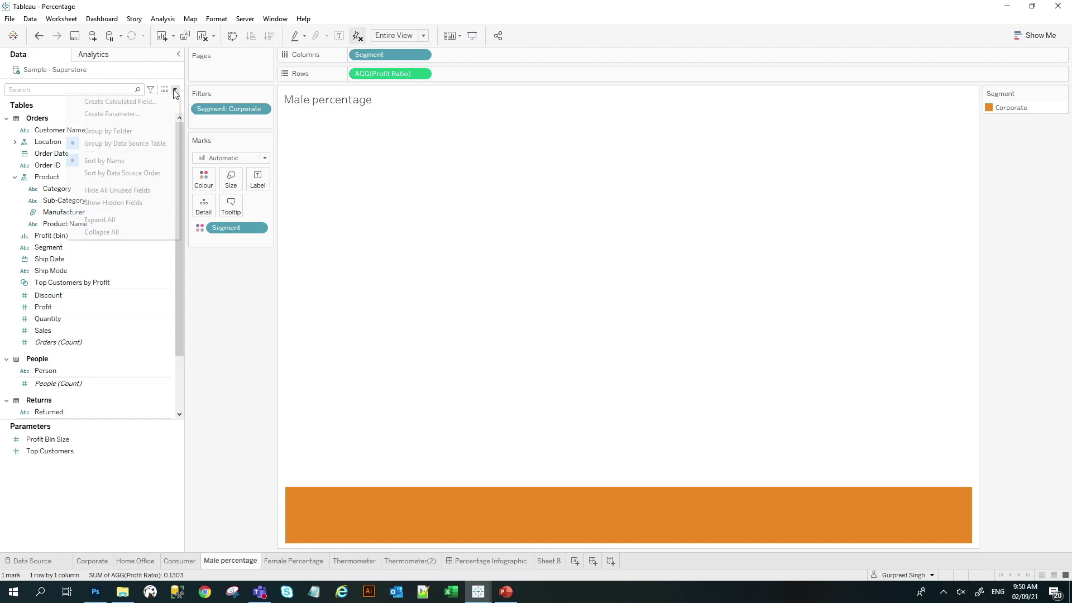
pyautogui.click(130, 208)
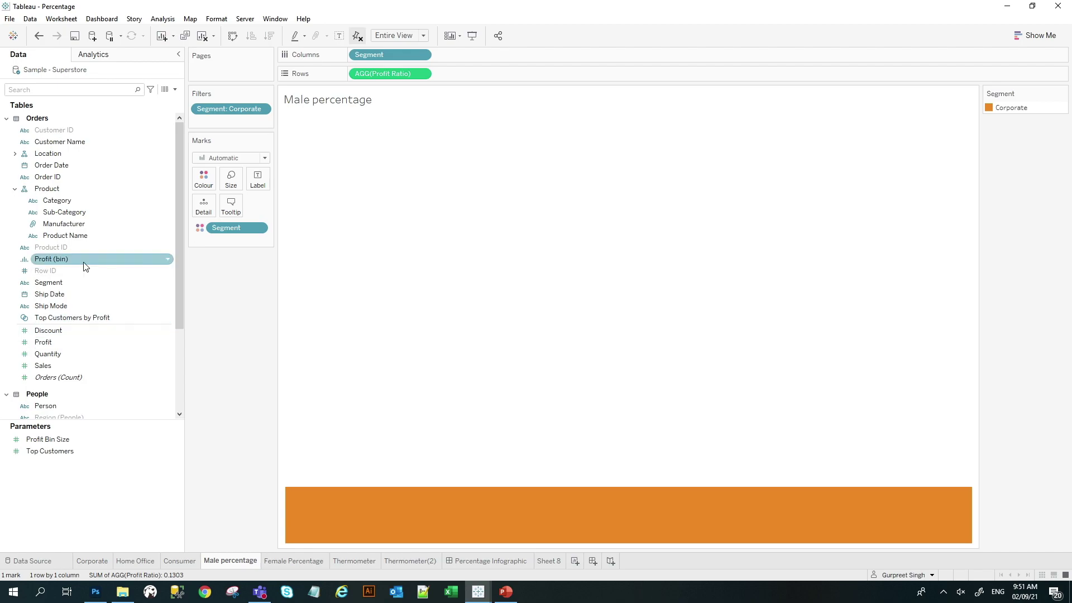
pyautogui.scroll(-4, 85, 267)
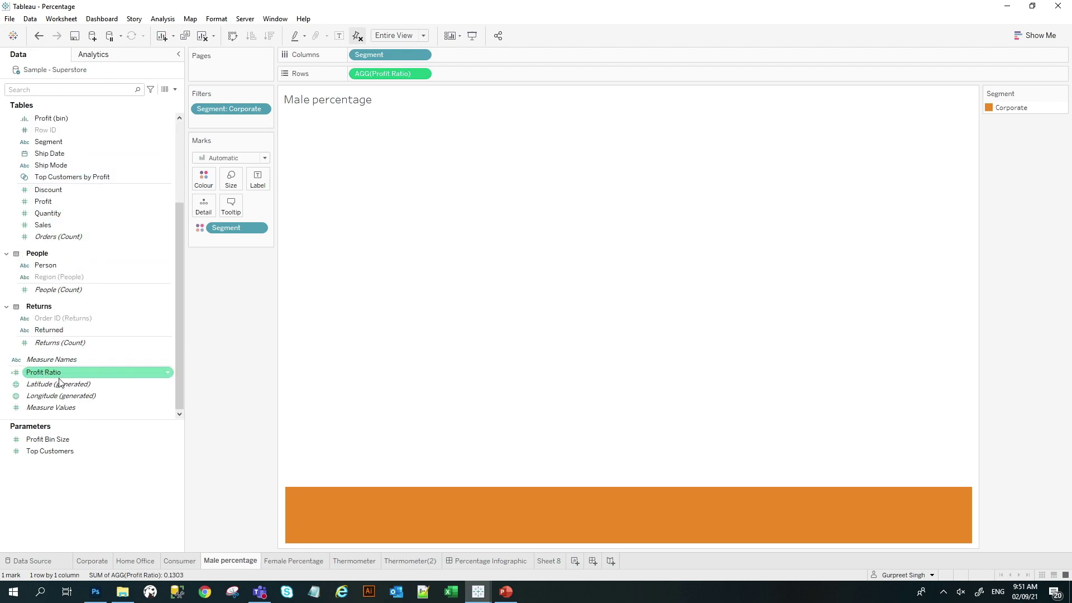
pyautogui.click(559, 560)
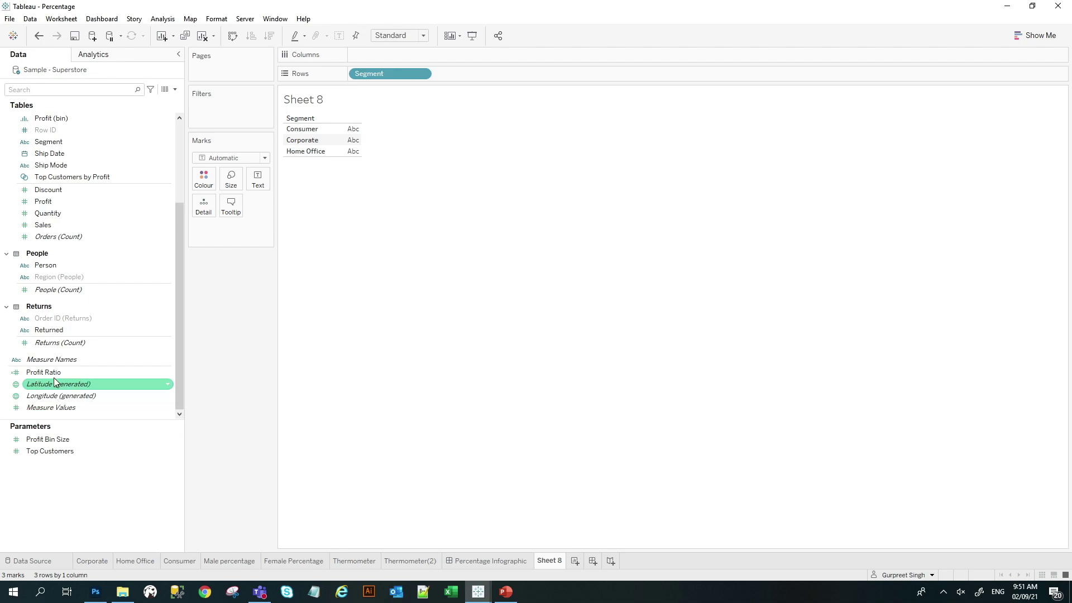
# Add Profit Ratio to the segment table, formatted as a percentage.
pyautogui.moveTo(44, 372); pyautogui.dragTo(254, 225)
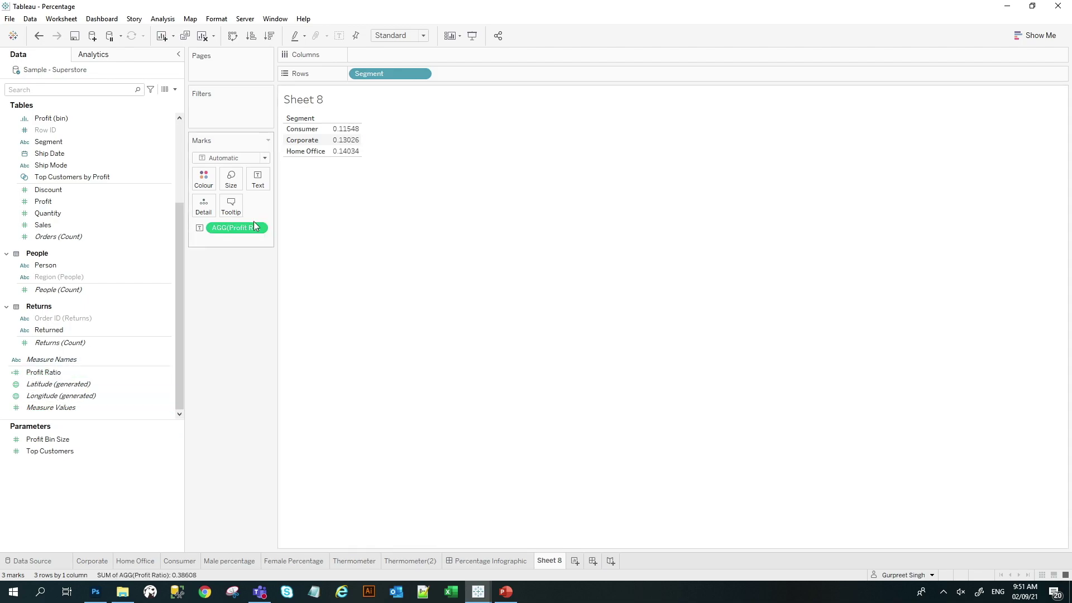
pyautogui.rightClick(259, 228)
pyautogui.click(244, 273)
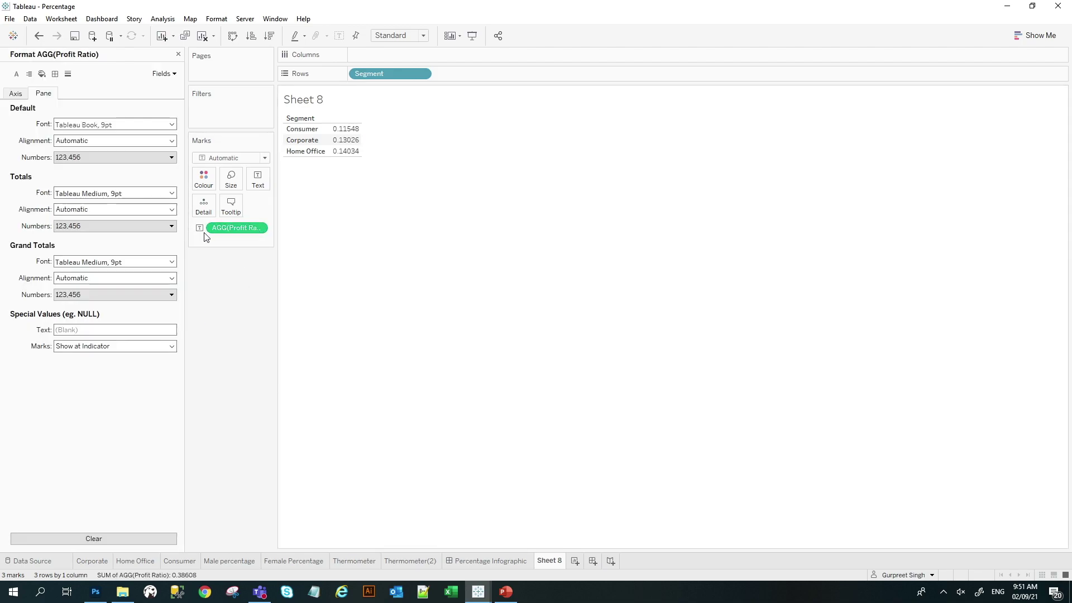
pyautogui.click(88, 157)
pyautogui.click(84, 226)
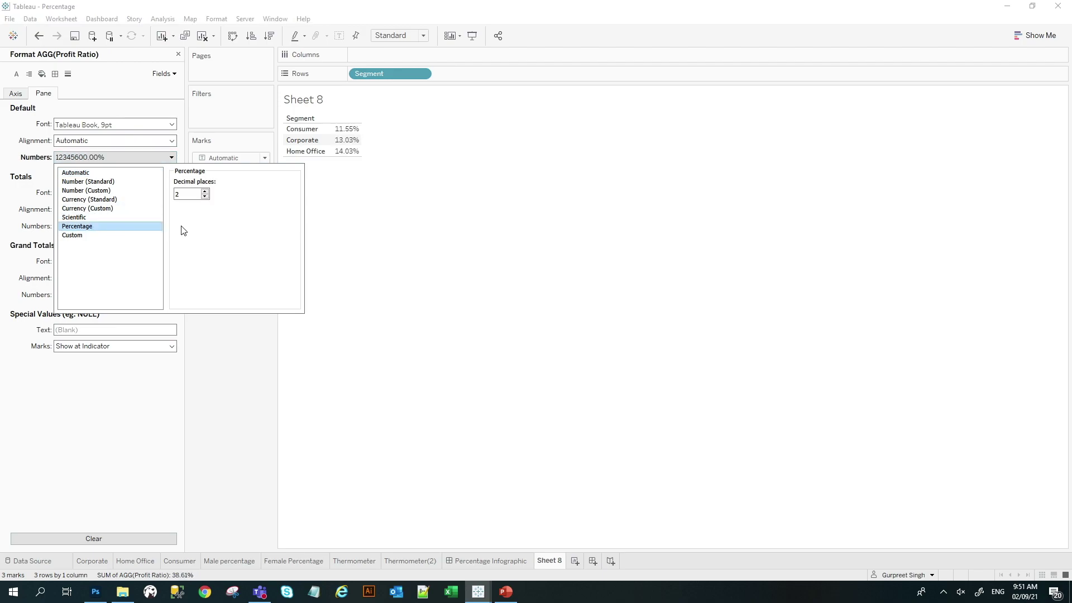
pyautogui.click(223, 360)
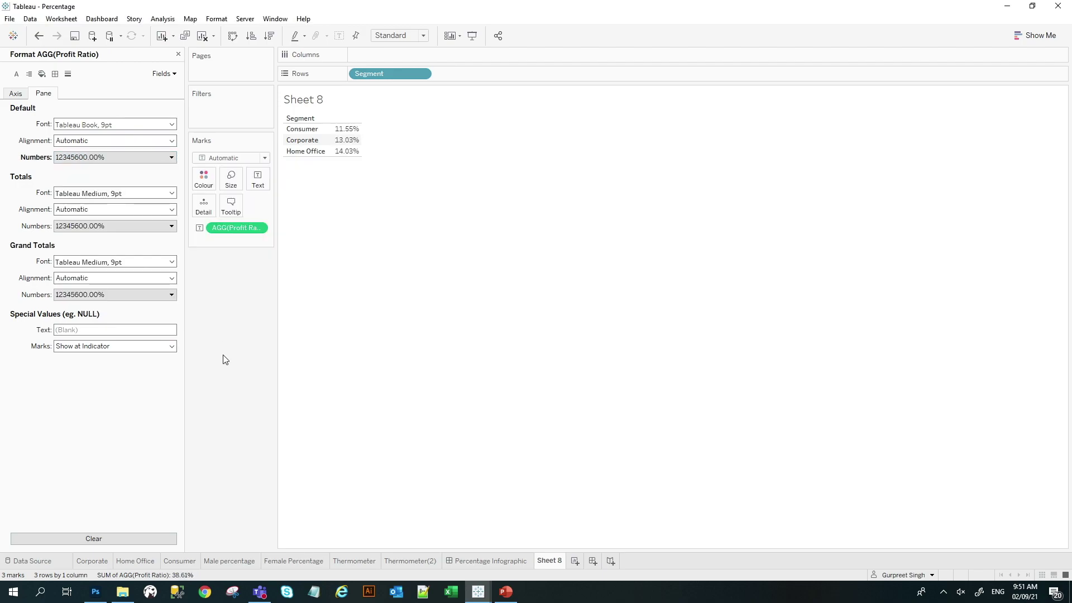
pyautogui.click(178, 56)
# Turn the table into horizontal bars and filter Segment to Consumer only.
pyautogui.click(1036, 35)
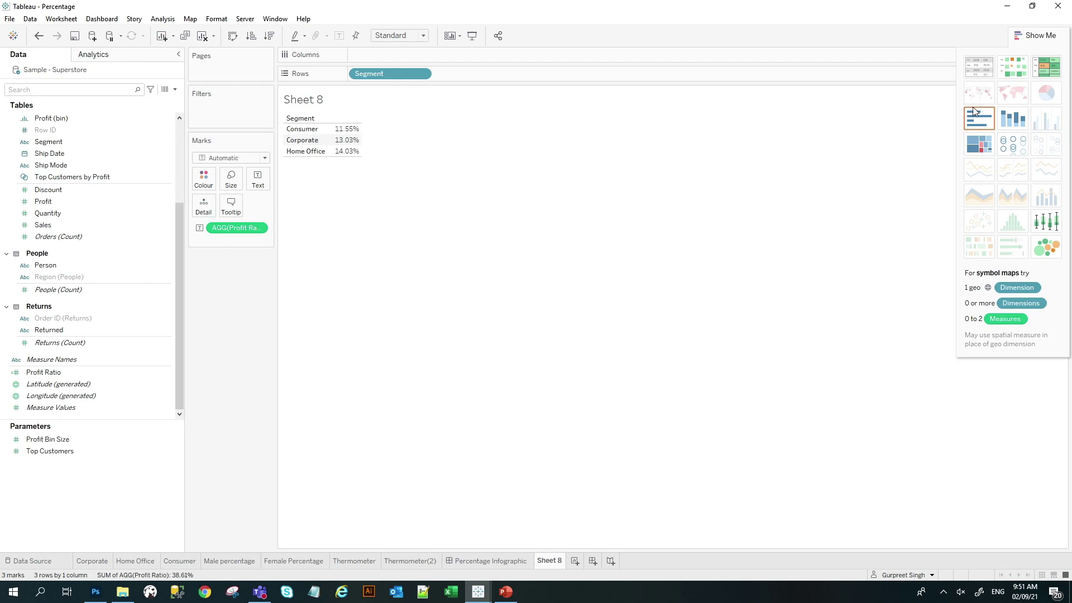
pyautogui.click(979, 117)
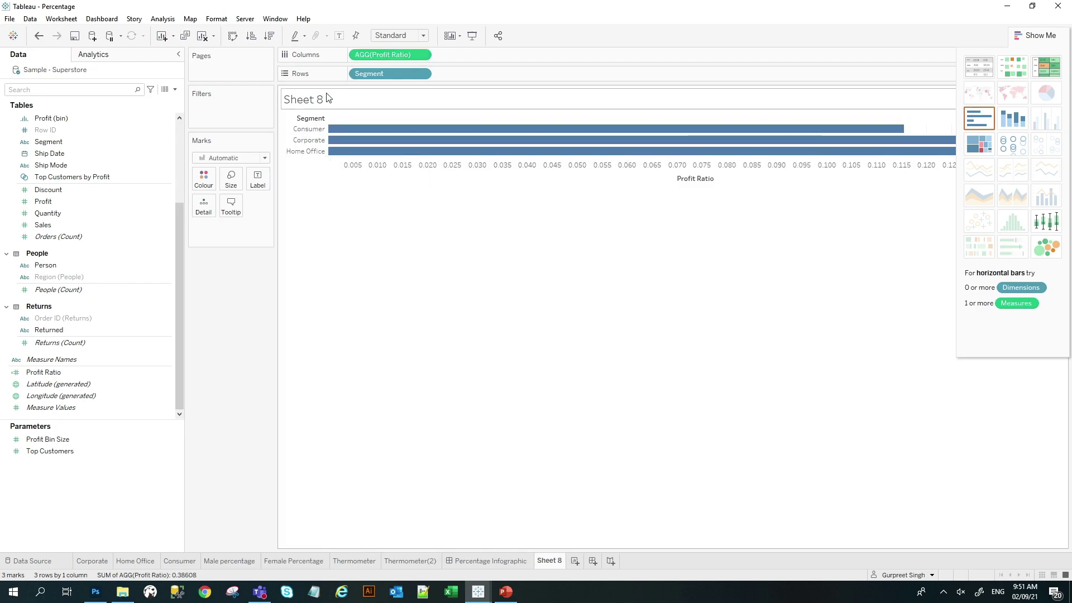
pyautogui.scroll(3, 100, 196)
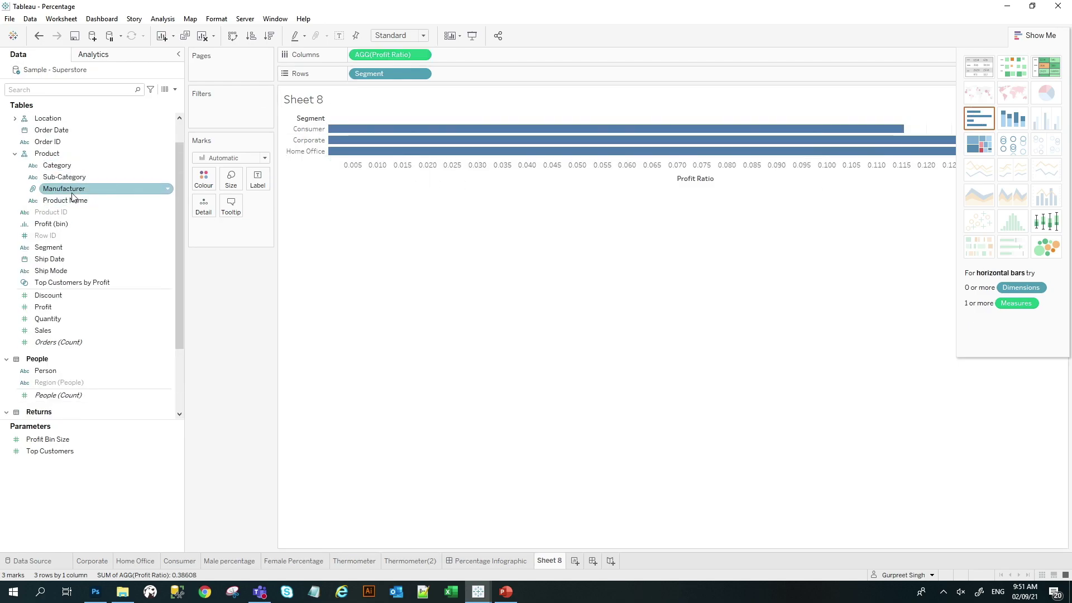
pyautogui.moveTo(56, 247); pyautogui.dragTo(215, 112)
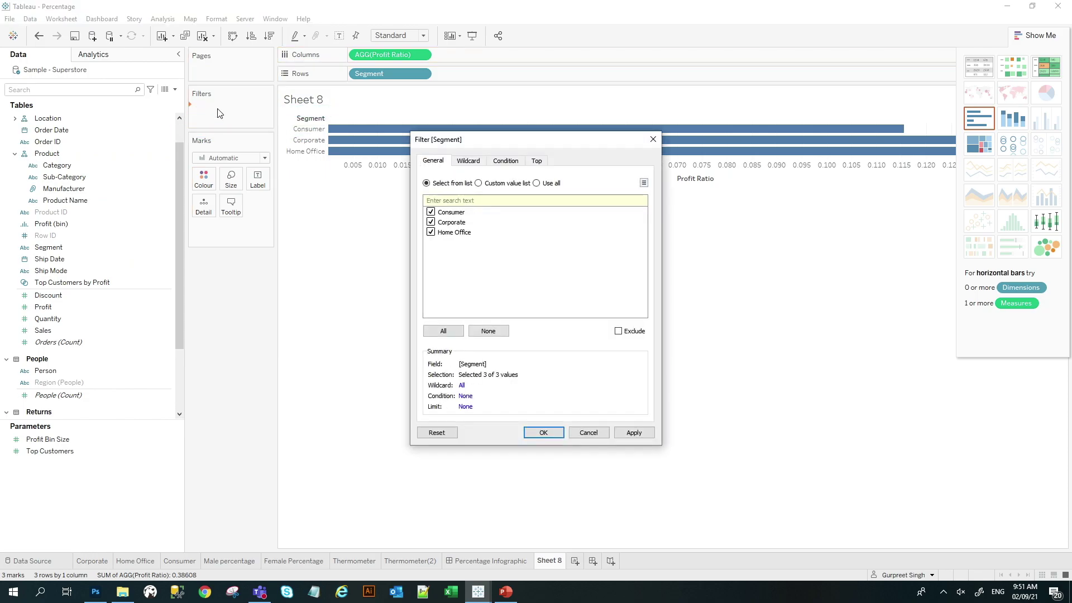
pyautogui.click(489, 331)
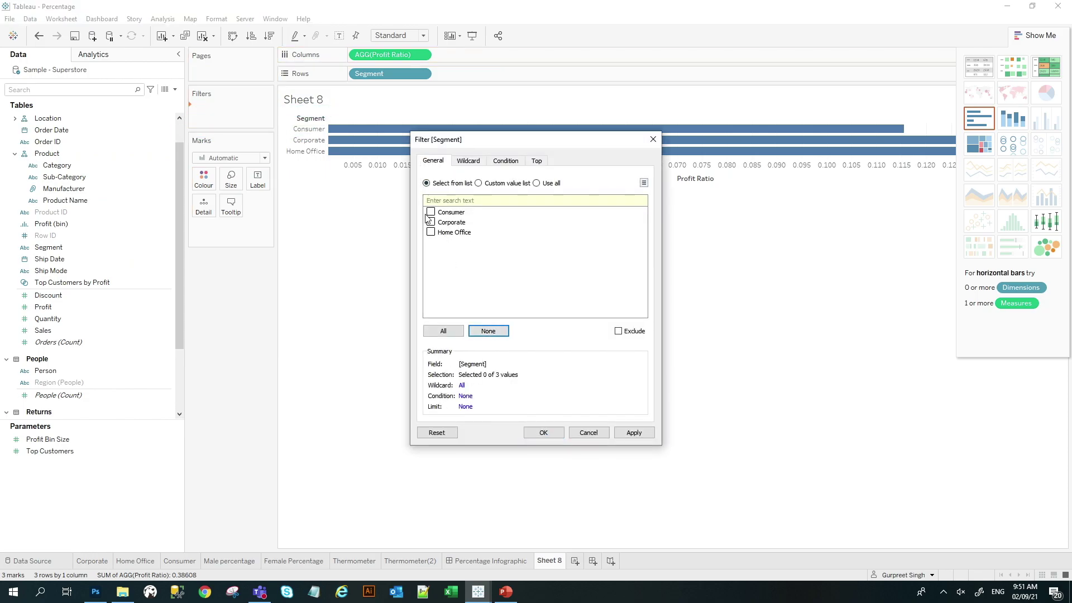
pyautogui.click(436, 214)
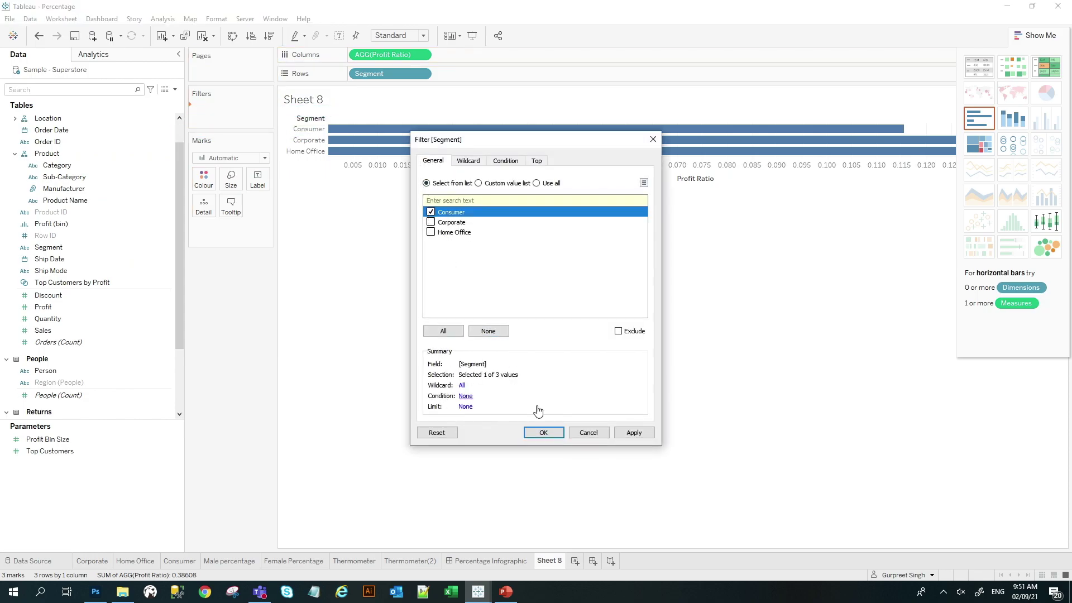
pyautogui.click(543, 433)
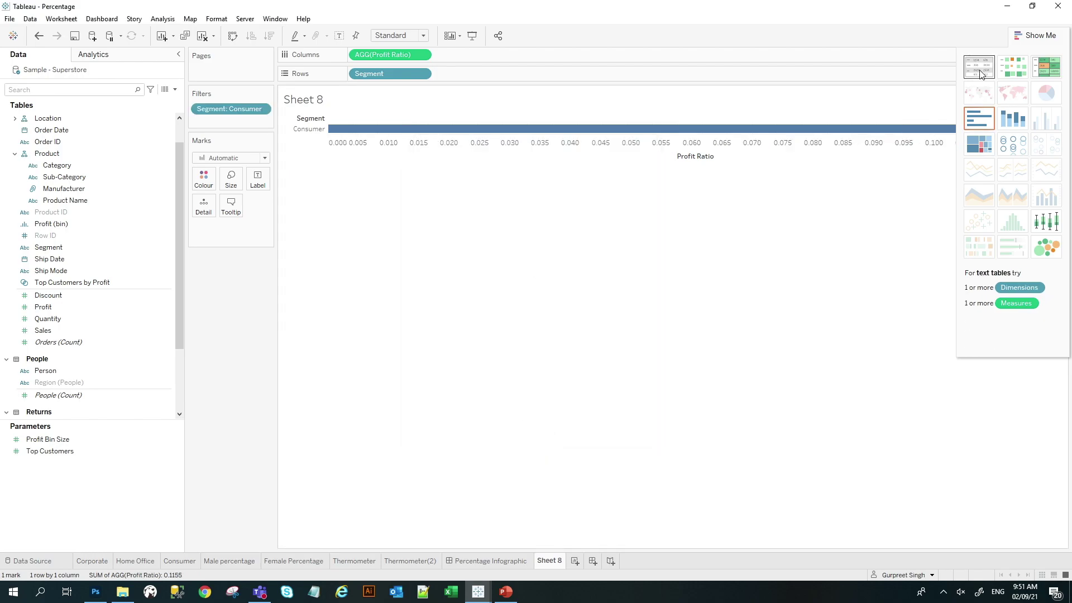
# Show the value label on the bar and swap rows and columns so it stands vertically.
pyautogui.click(1036, 36)
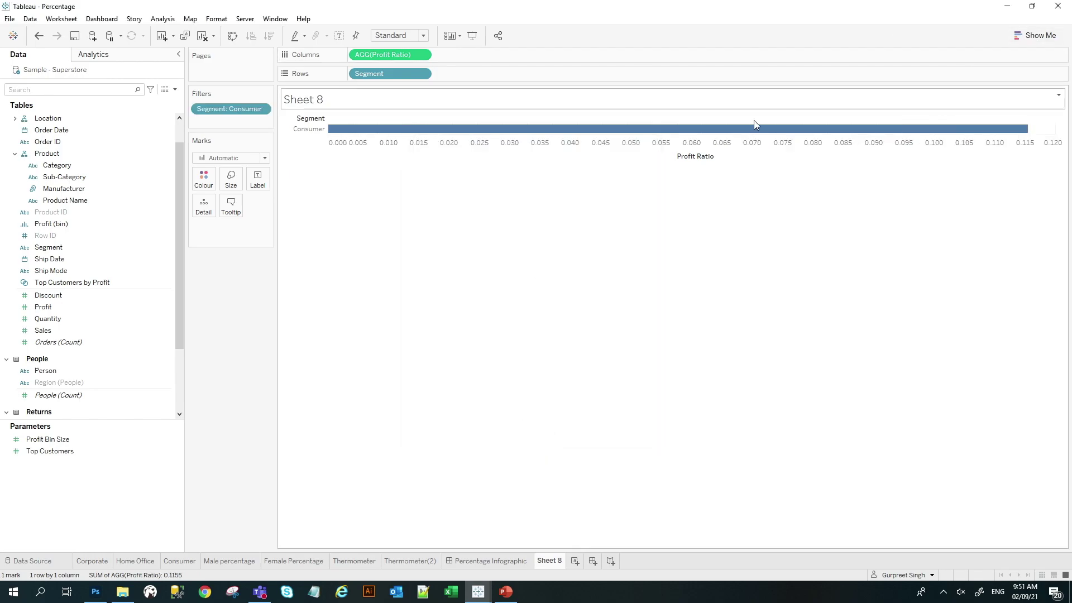
pyautogui.click(259, 179)
pyautogui.click(282, 205)
pyautogui.click(219, 267)
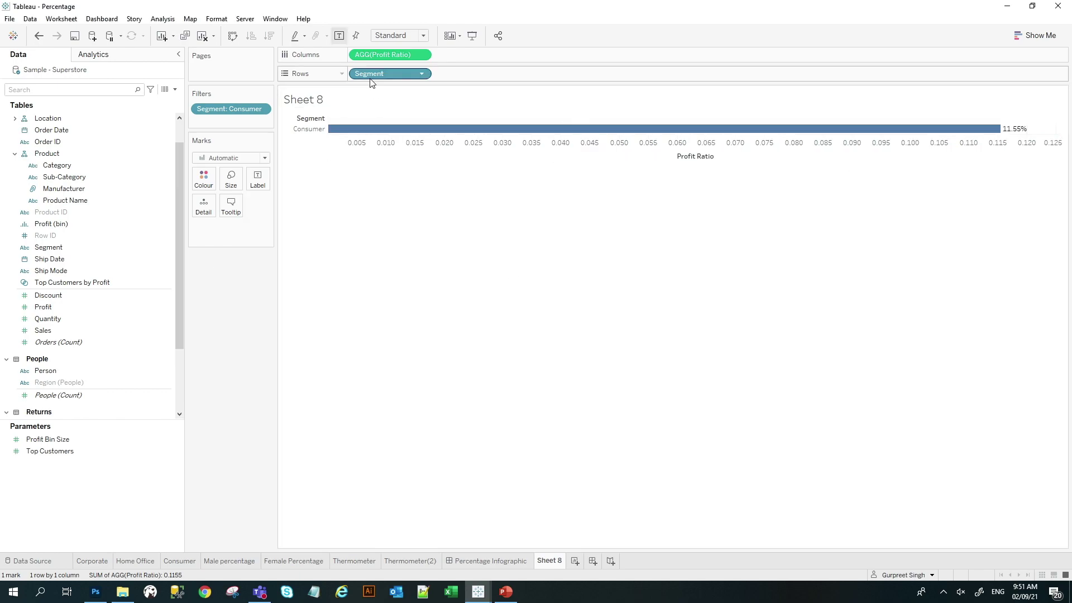
pyautogui.click(233, 35)
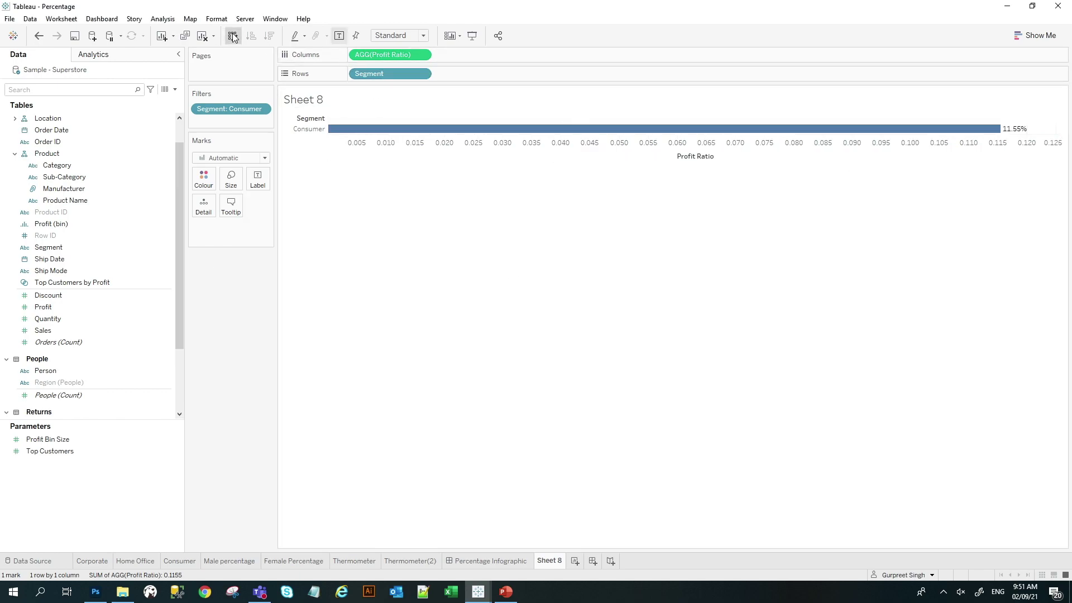
pyautogui.moveTo(341, 159)
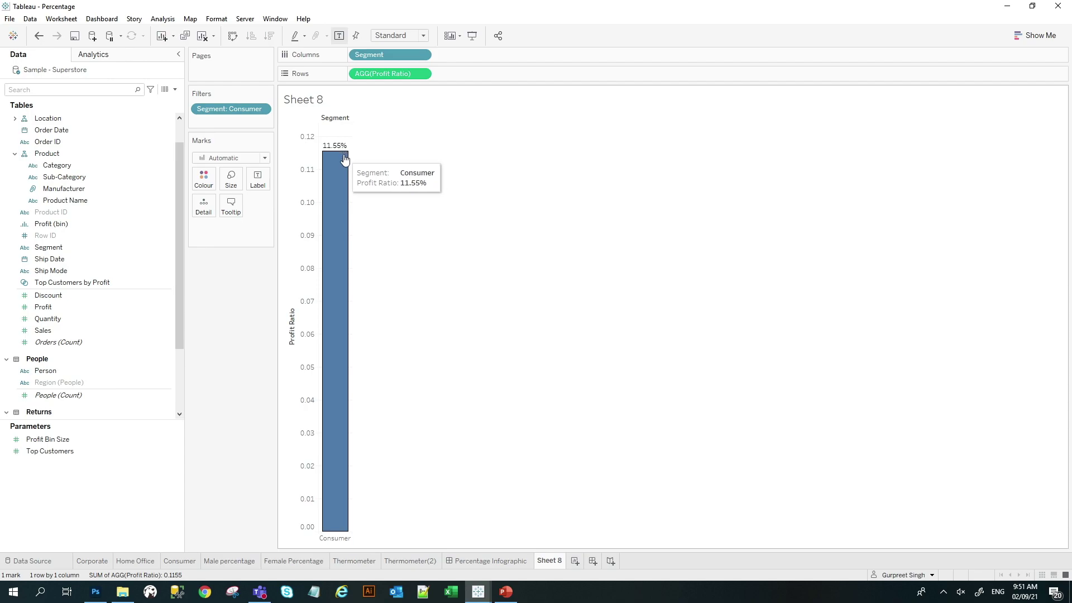
# Fix the Profit Ratio axis range from 0 to 1.
pyautogui.rightClick(310, 215)
pyautogui.click(317, 218)
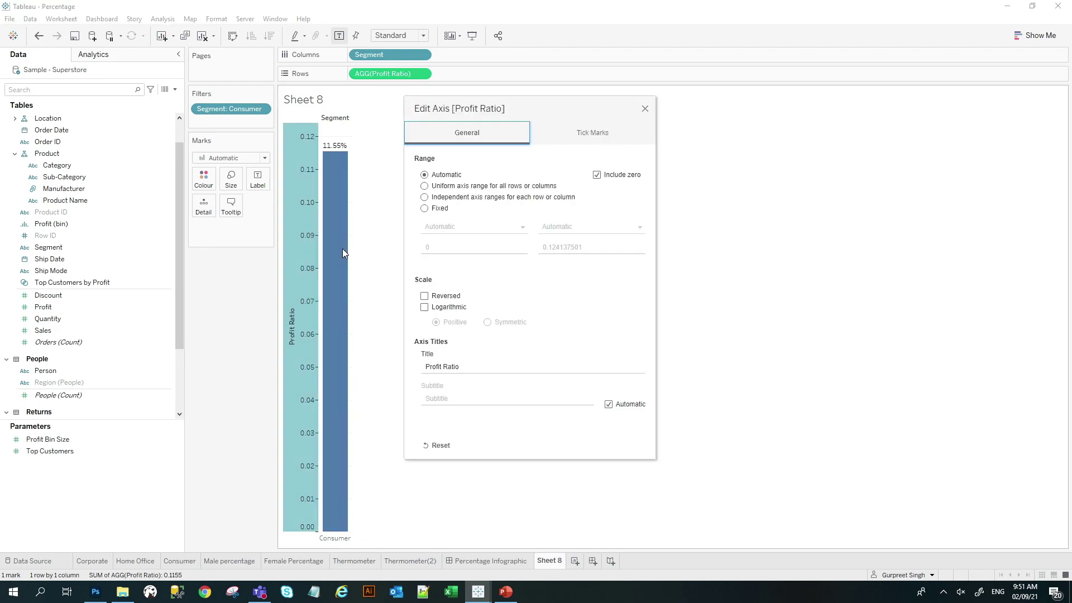
pyautogui.click(438, 209)
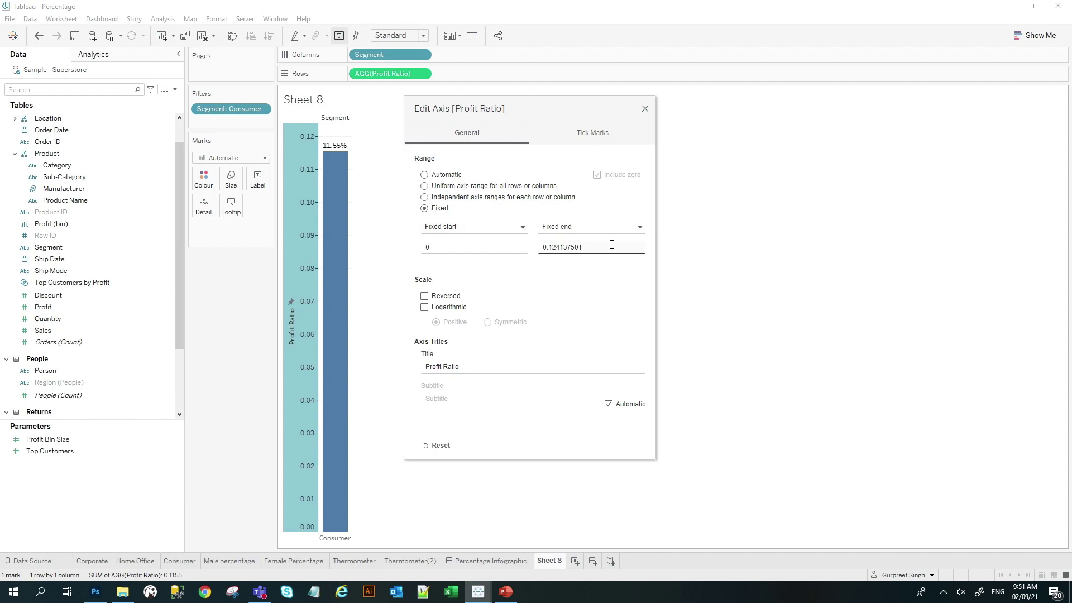
pyautogui.click(592, 246)
pyautogui.write('1')
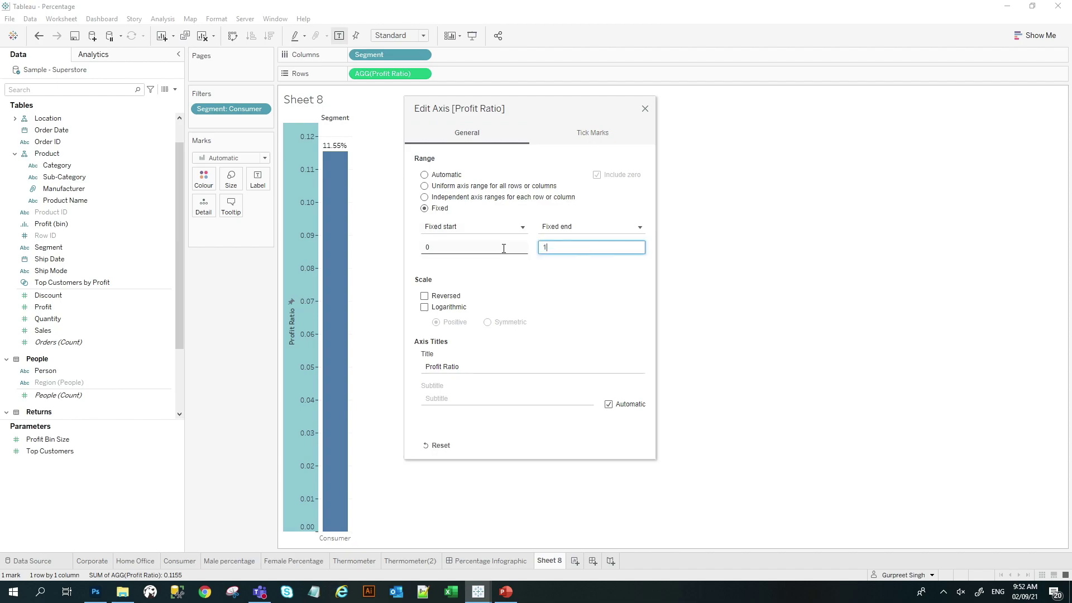
pyautogui.click(645, 109)
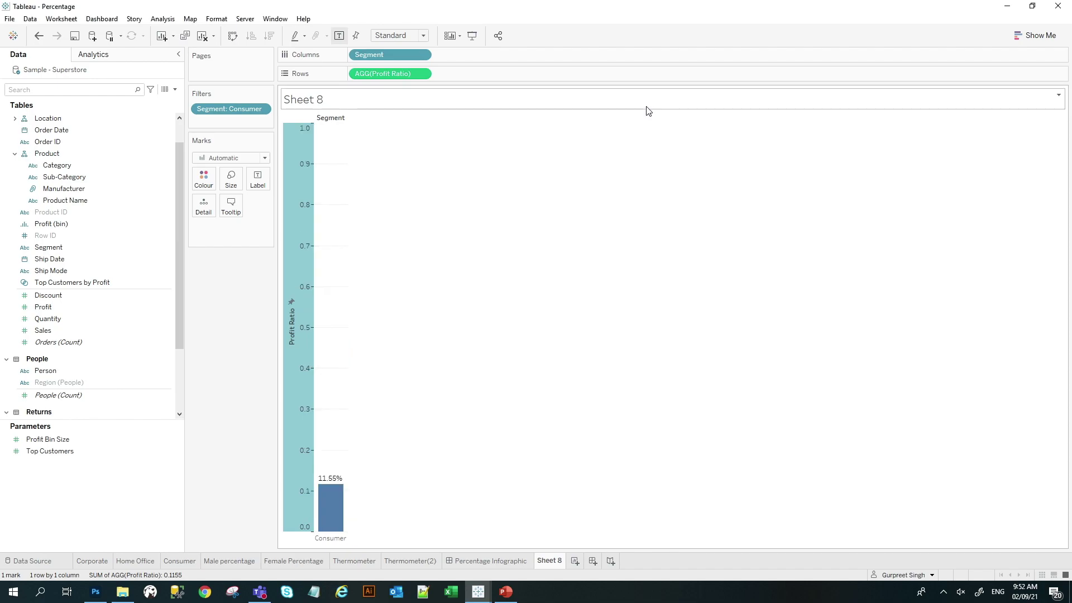
pyautogui.click(395, 478)
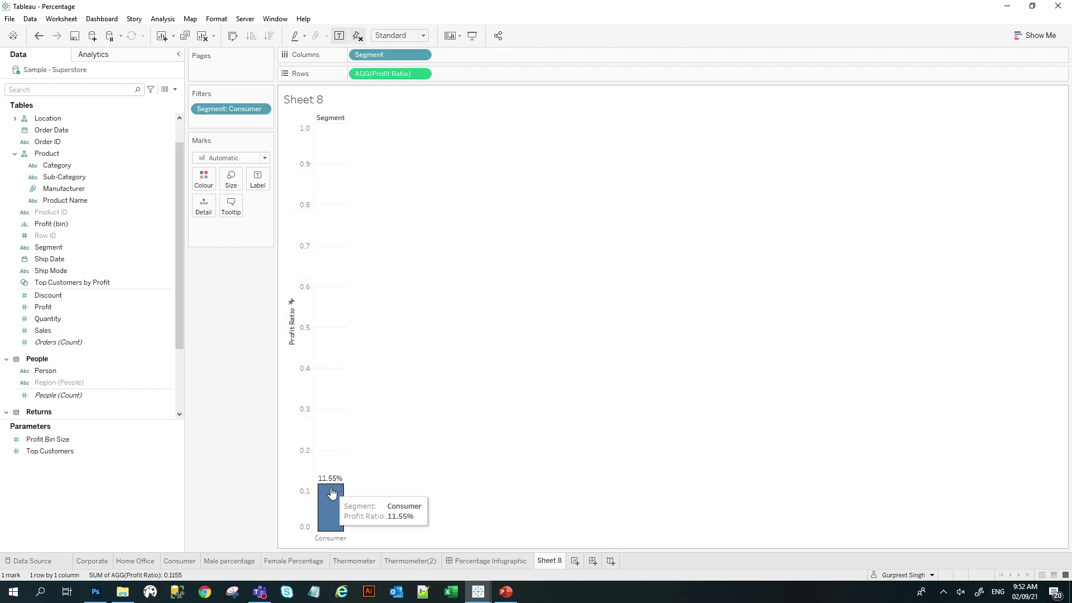
# Hide the Segment column label, the Sheet 8 title, the Profit Ratio axis and the Consumer header.
pyautogui.rightClick(335, 119)
pyautogui.click(359, 138)
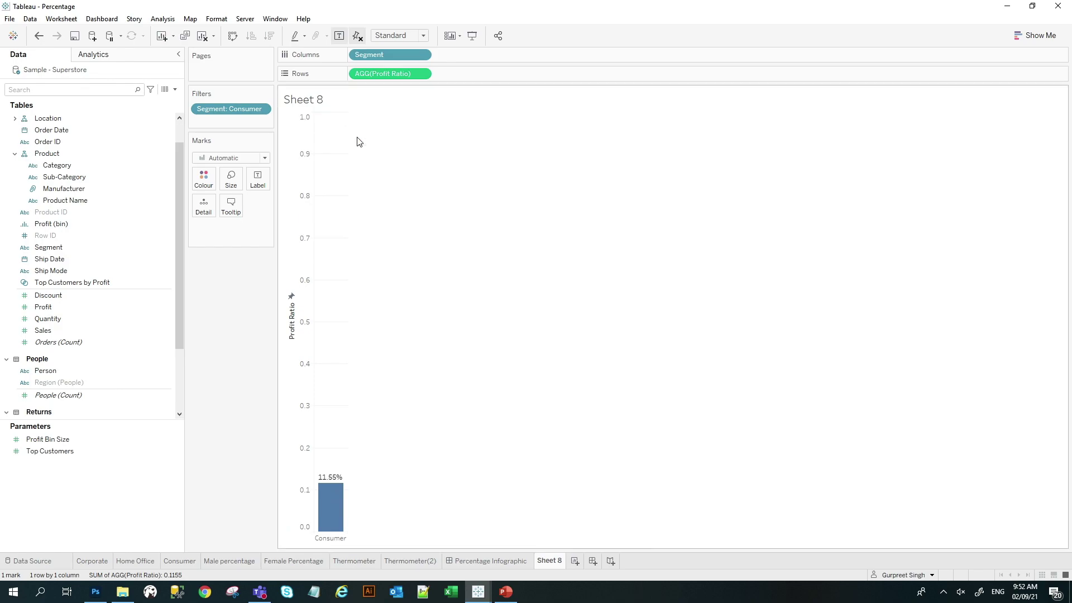
pyautogui.rightClick(345, 96)
pyautogui.click(385, 126)
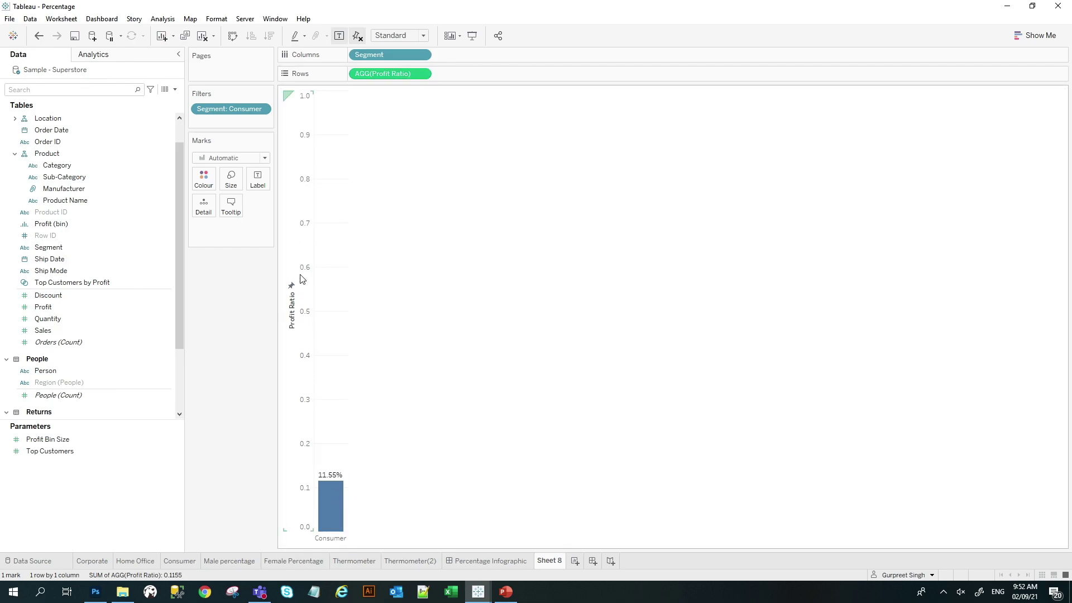
pyautogui.rightClick(301, 384)
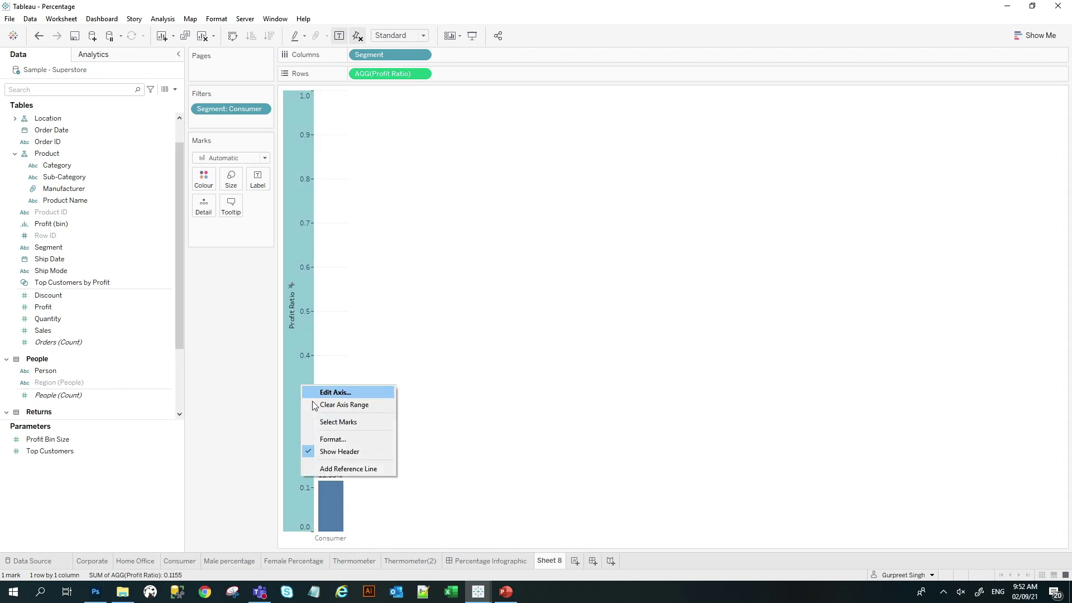
pyautogui.click(341, 452)
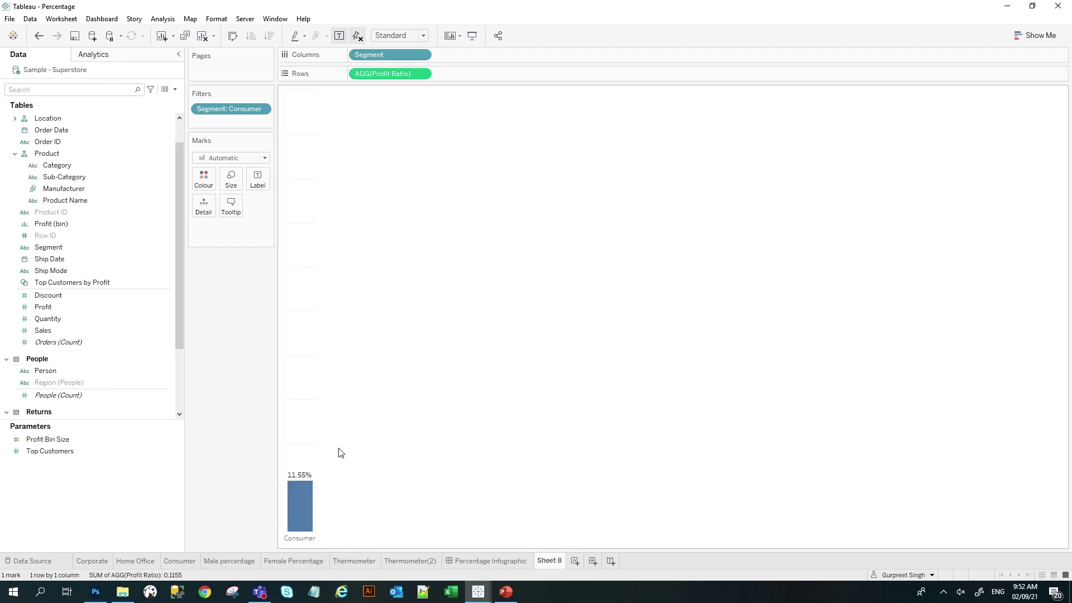
pyautogui.click(422, 54)
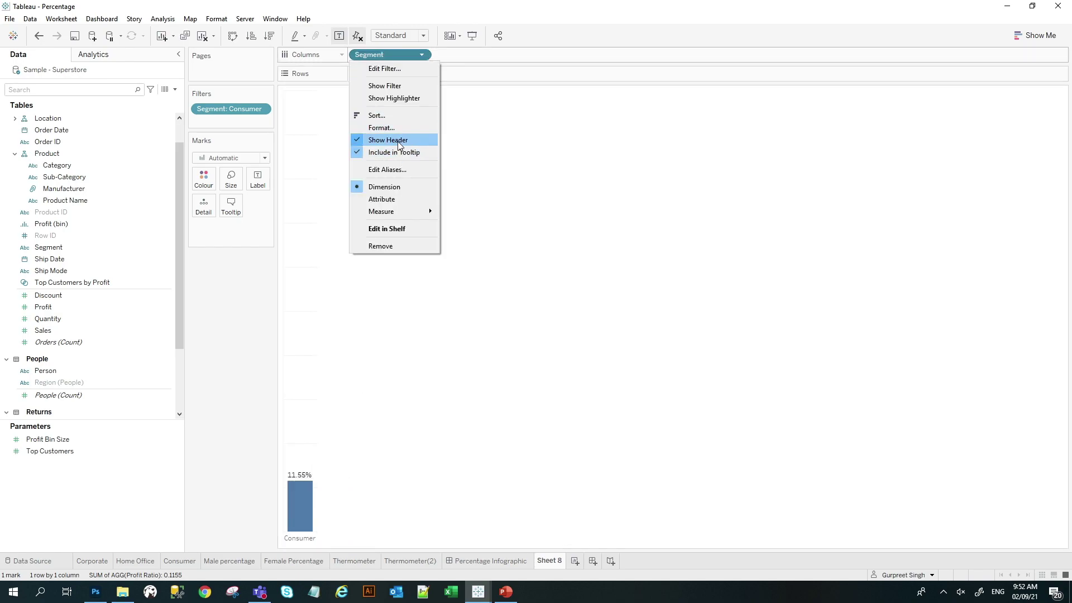
pyautogui.click(391, 140)
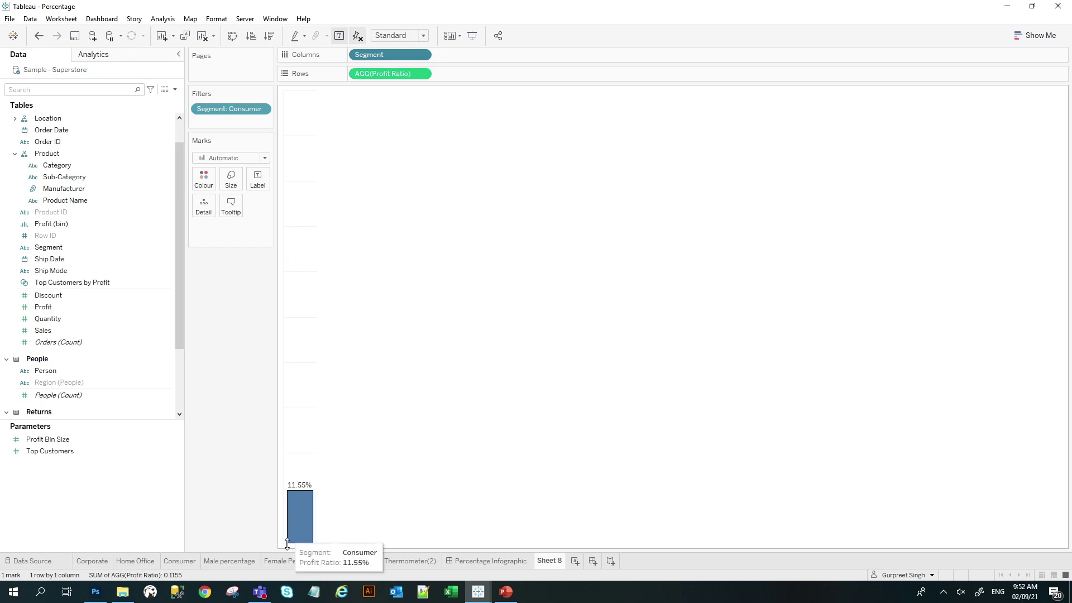
# In the sheet's line formatting, set zero lines and axis rulers to None.
pyautogui.rightClick(300, 389)
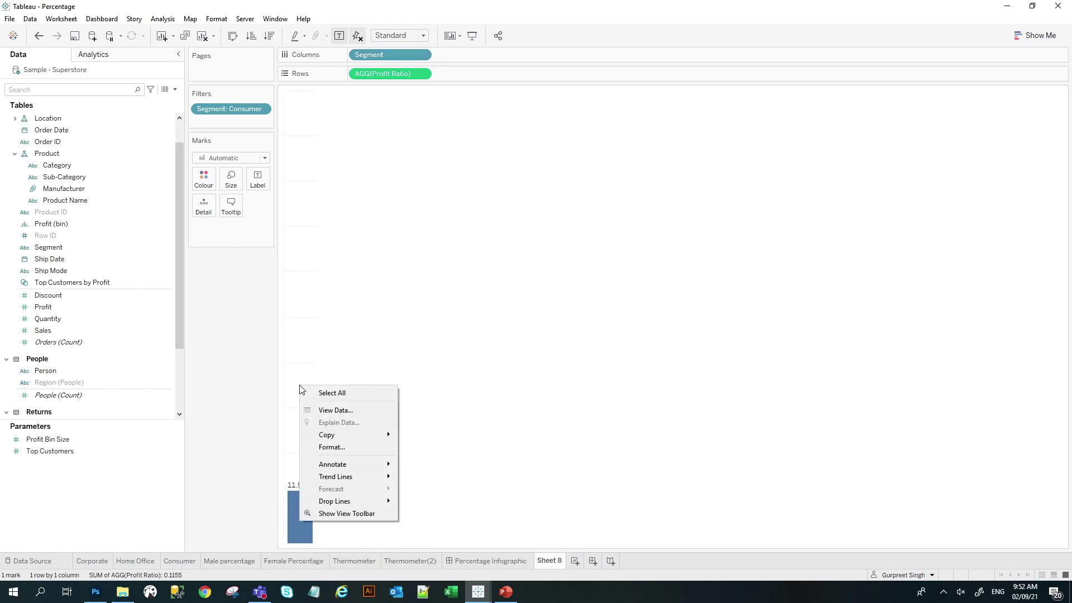
pyautogui.click(350, 445)
pyautogui.click(55, 74)
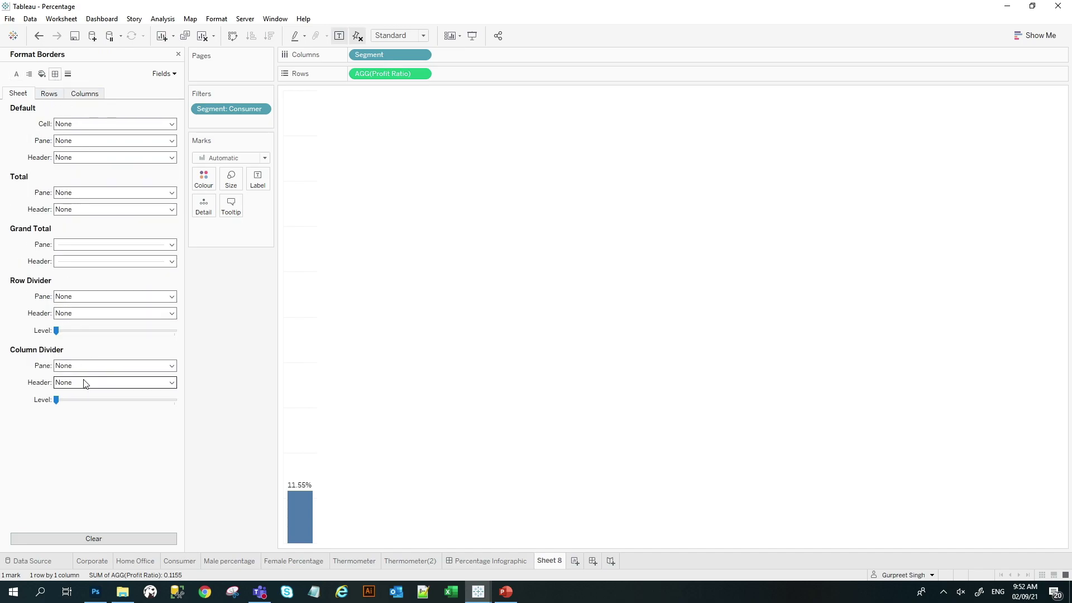
pyautogui.click(69, 75)
pyautogui.click(78, 145)
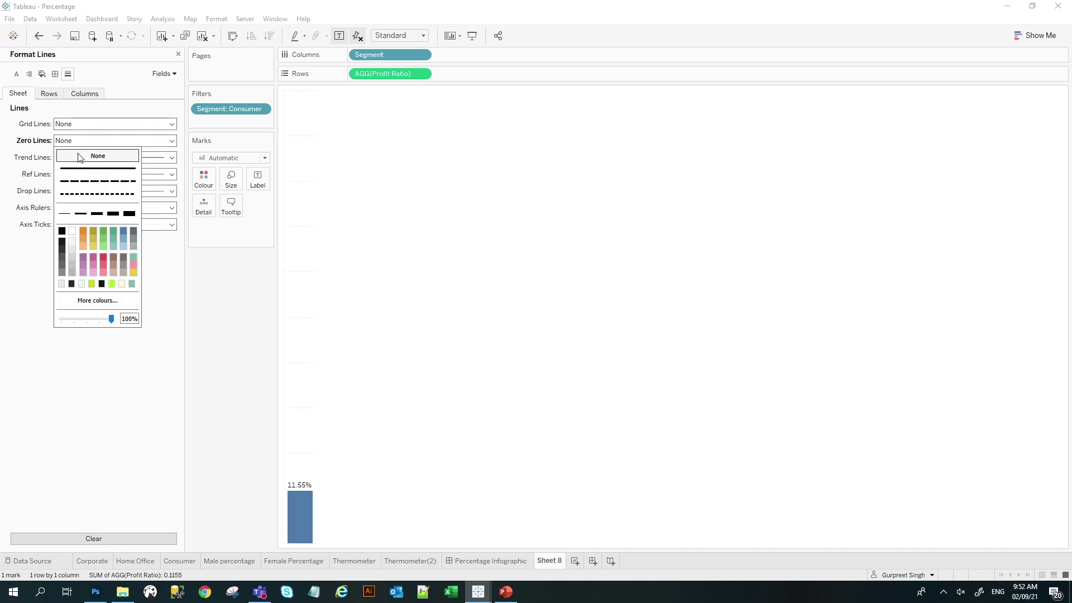
pyautogui.click(80, 151)
pyautogui.click(68, 227)
pyautogui.click(74, 209)
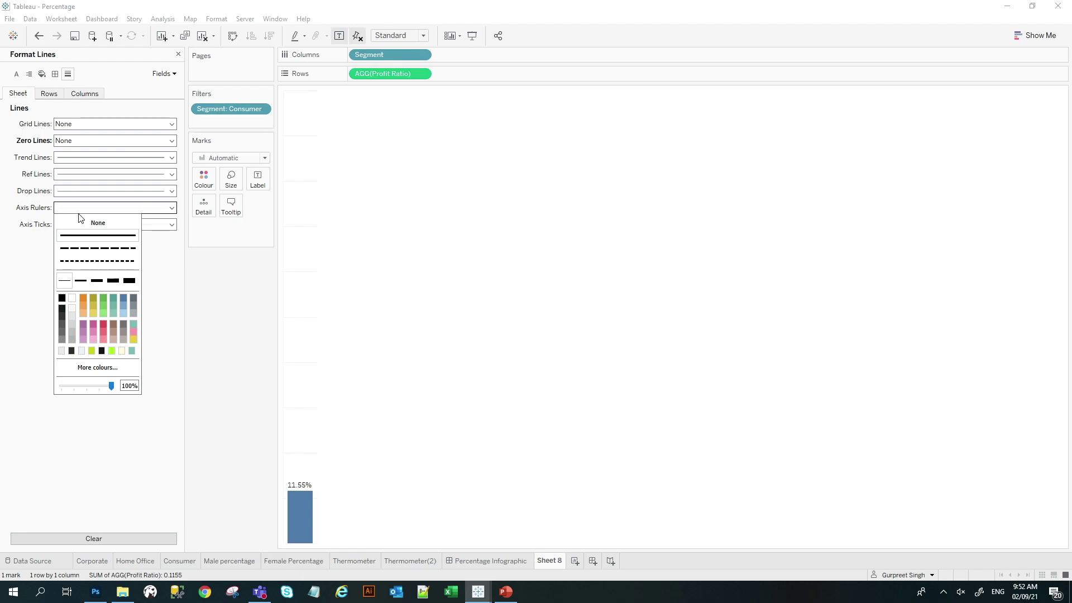
pyautogui.click(84, 223)
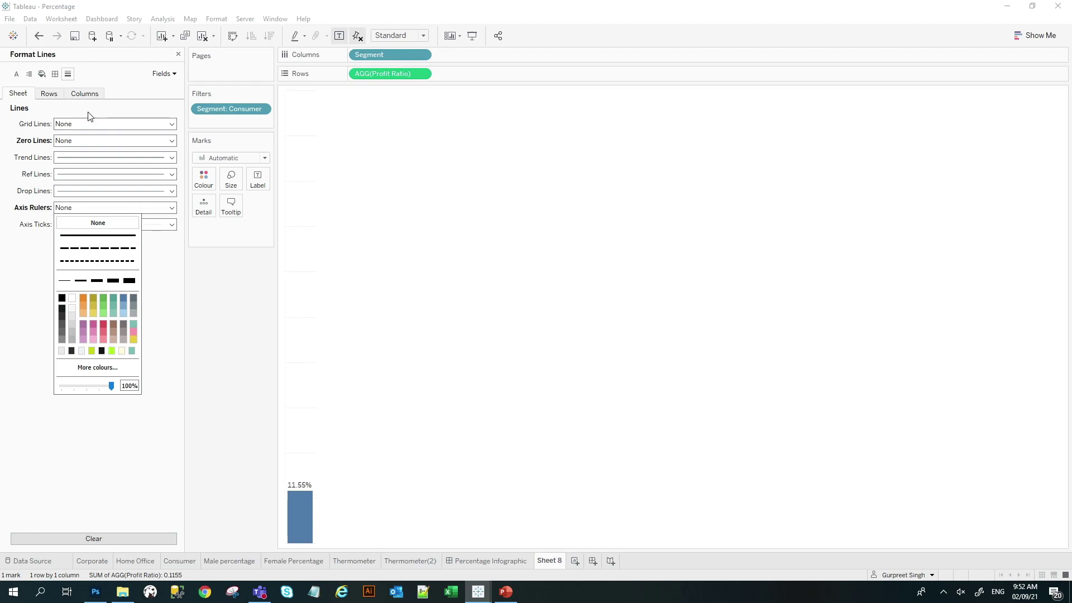
pyautogui.click(45, 148)
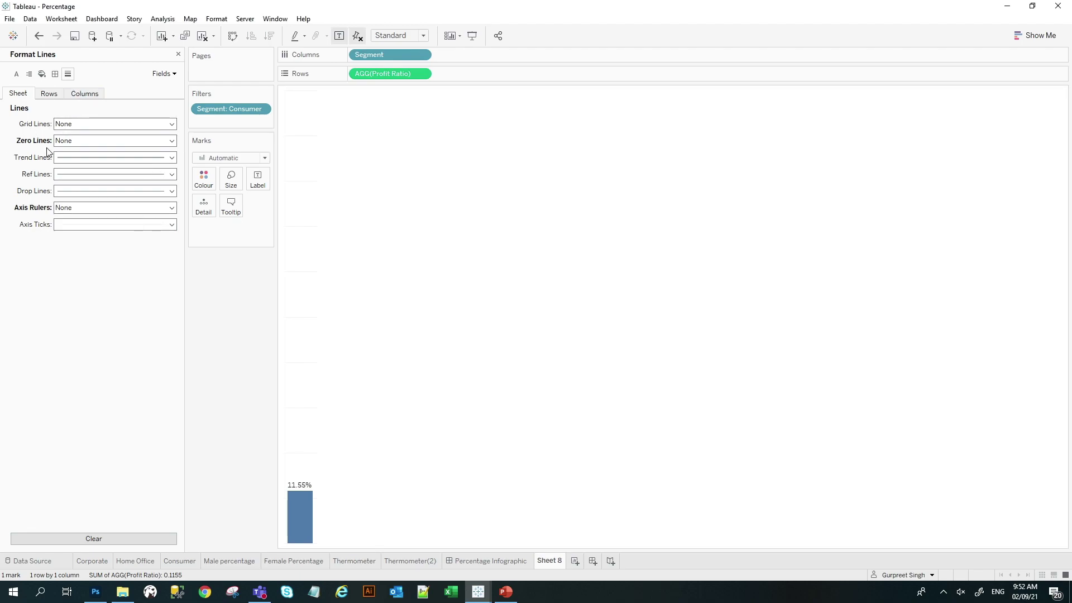
# Set the axis ticks and row grid lines to None.
pyautogui.click(76, 226)
pyautogui.click(81, 95)
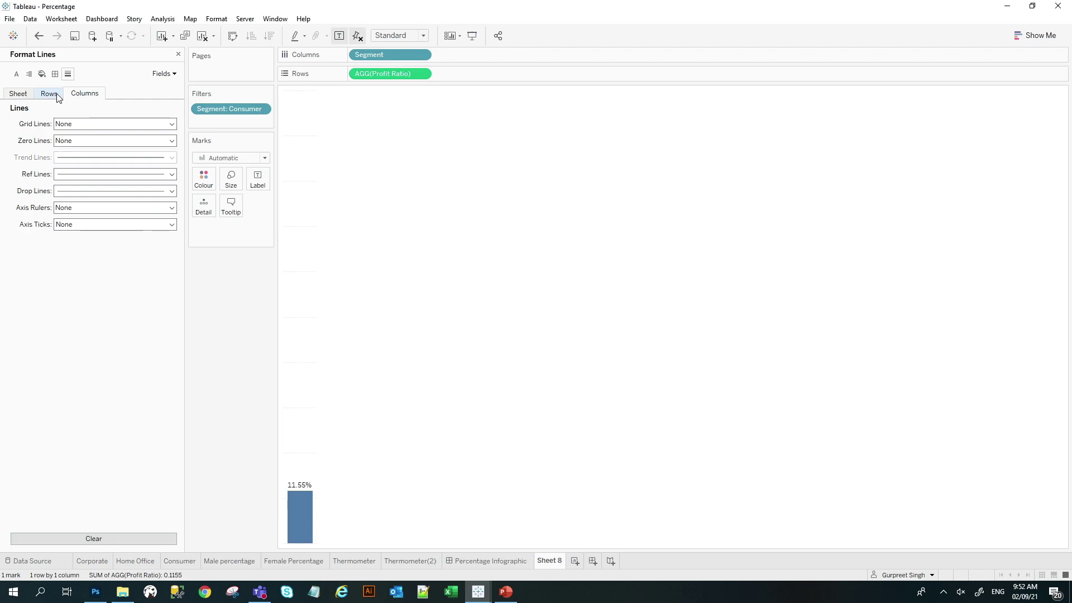
pyautogui.click(56, 95)
pyautogui.click(67, 124)
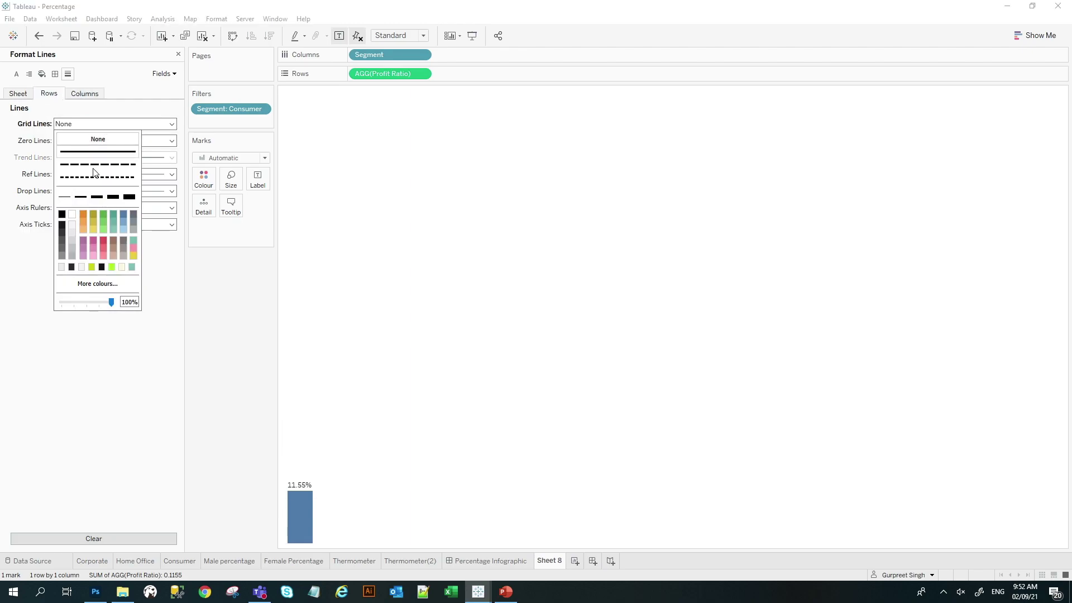
pyautogui.click(207, 364)
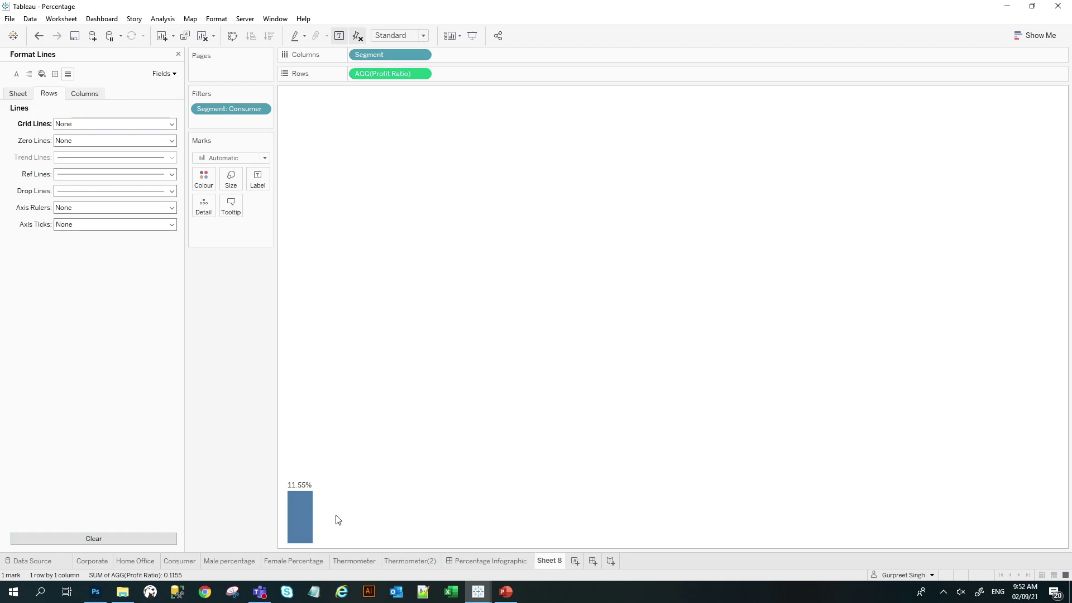
pyautogui.doubleClick(544, 560)
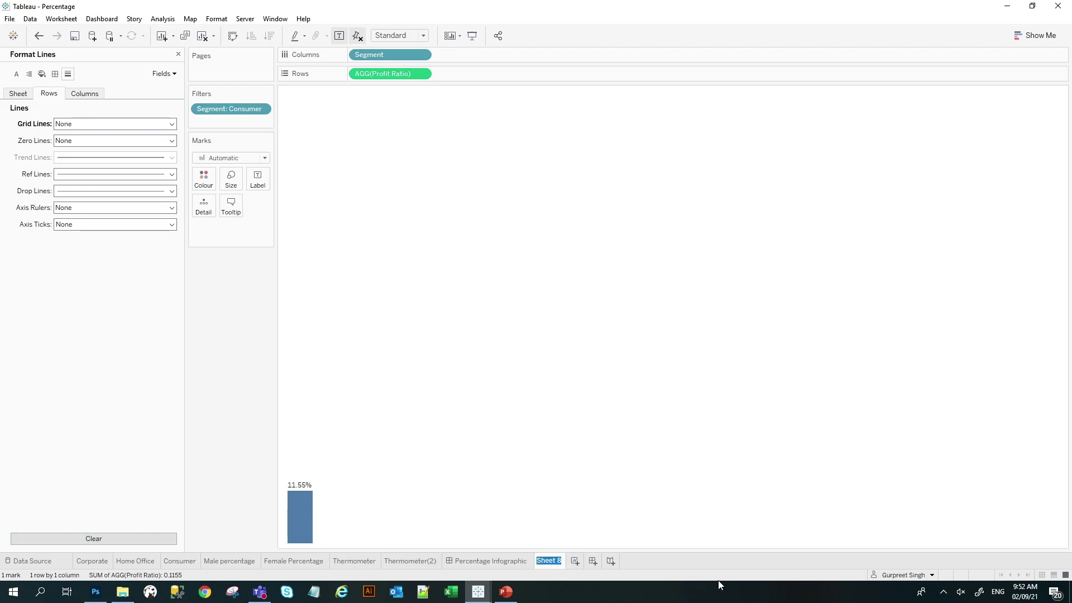
# Rename Sheet 8 to 'Circle' and float it on a new dashboard.
pyautogui.write('Circle')
pyautogui.press('Return')
pyautogui.click(587, 560)
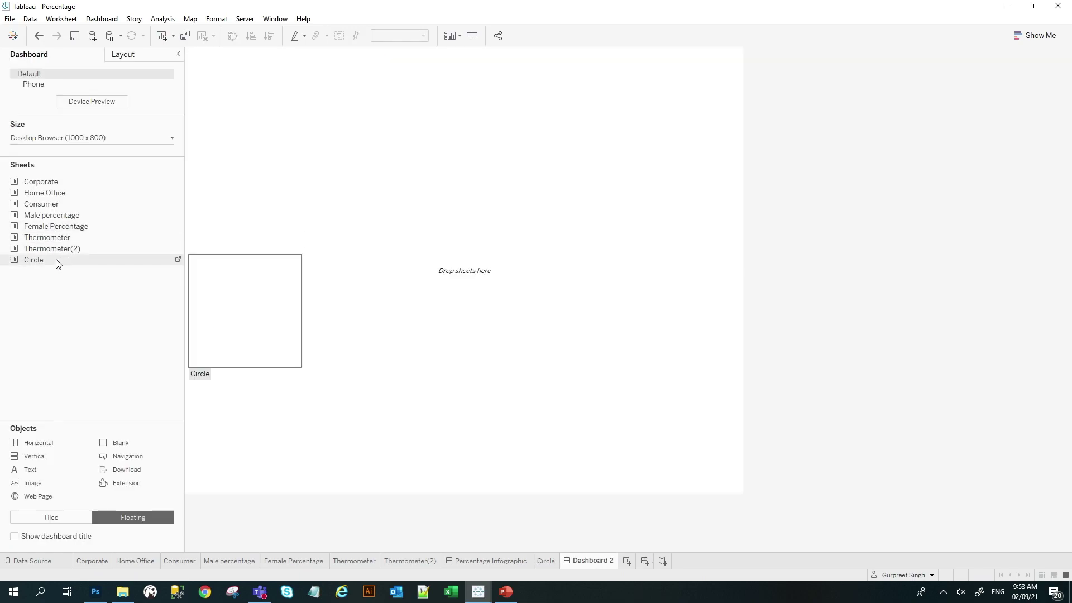
pyautogui.moveTo(58, 263); pyautogui.dragTo(233, 147)
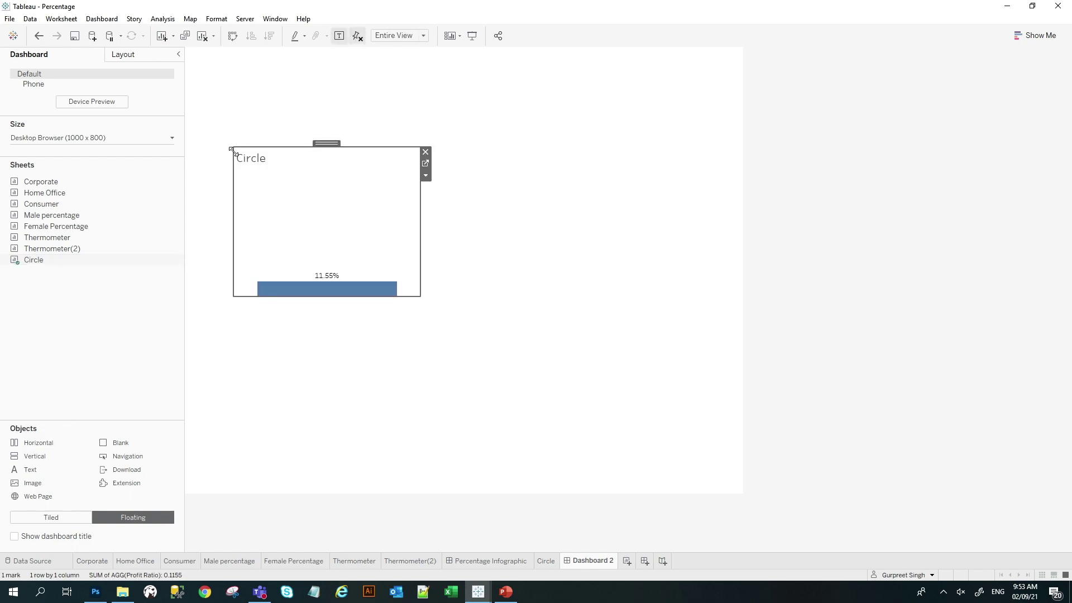
# Hide the Circle chart's title and drop a floating image object onto the dashboard.
pyautogui.rightClick(256, 163)
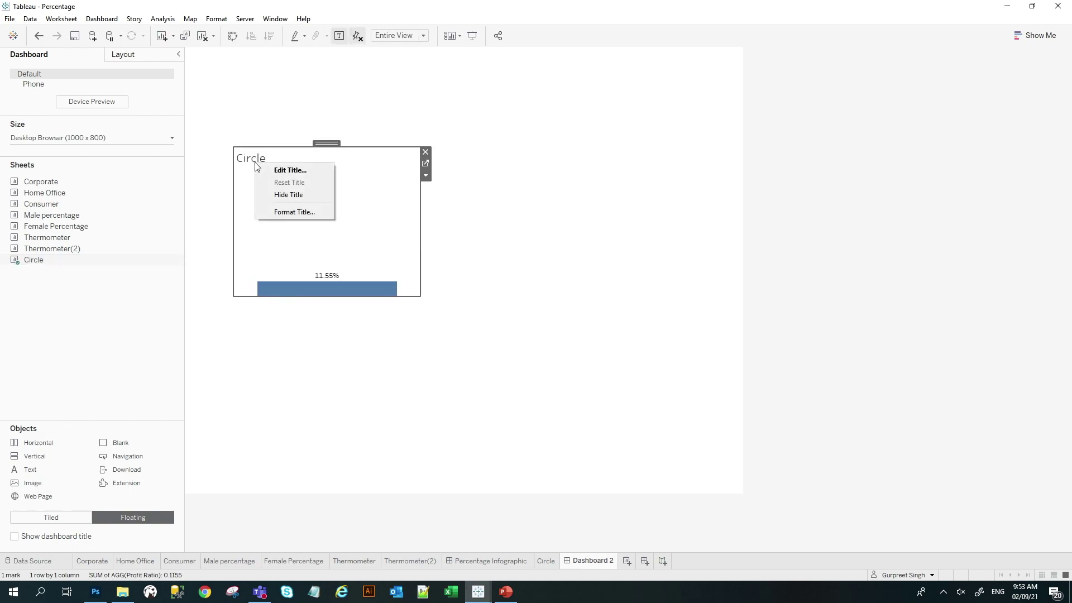
pyautogui.click(295, 195)
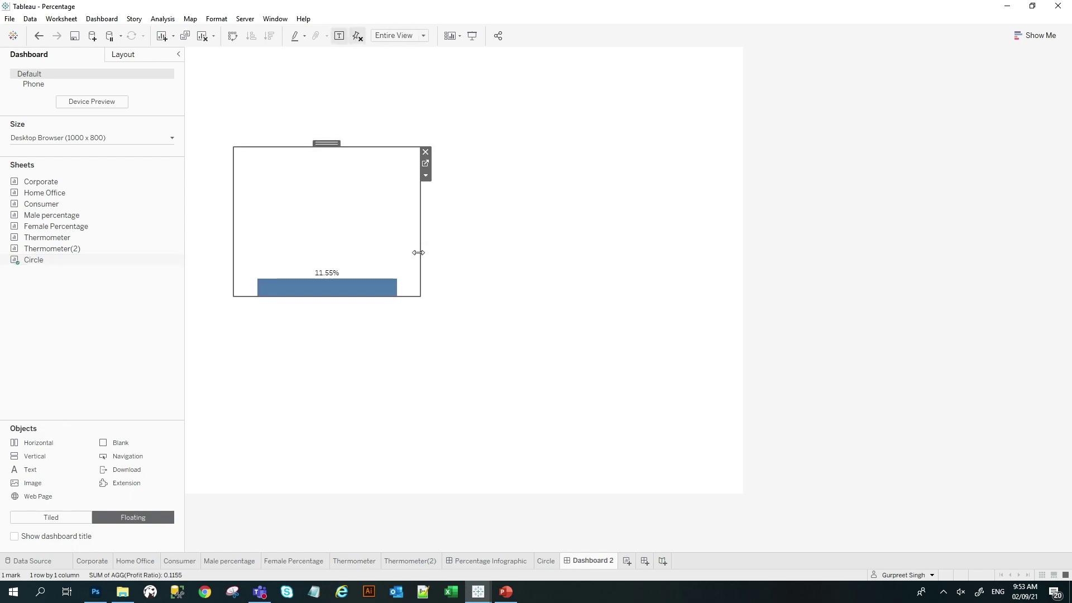
pyautogui.click(512, 250)
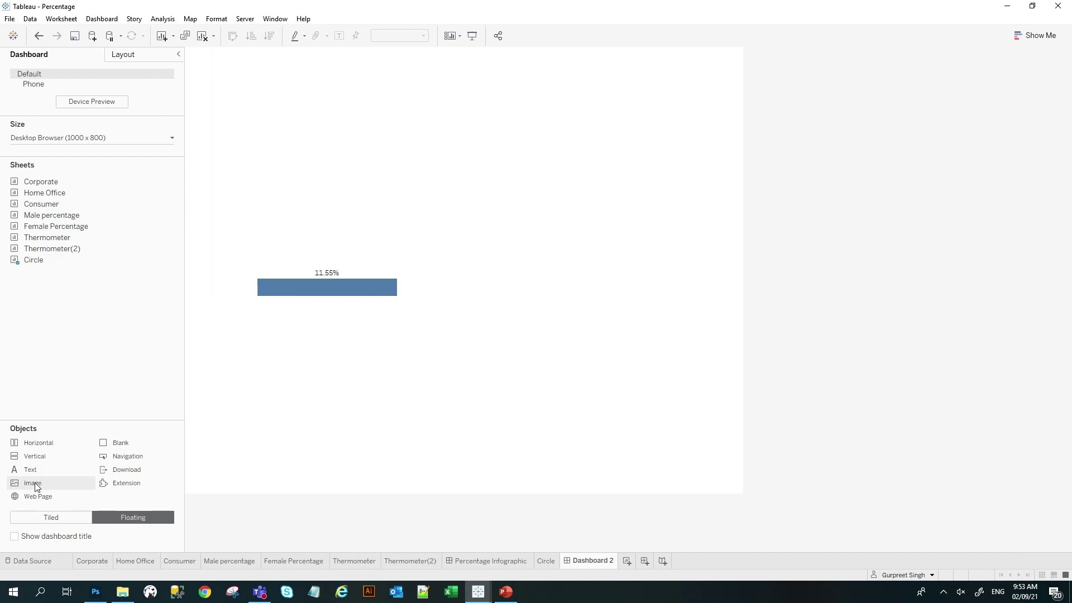
pyautogui.moveTo(36, 482); pyautogui.dragTo(464, 177)
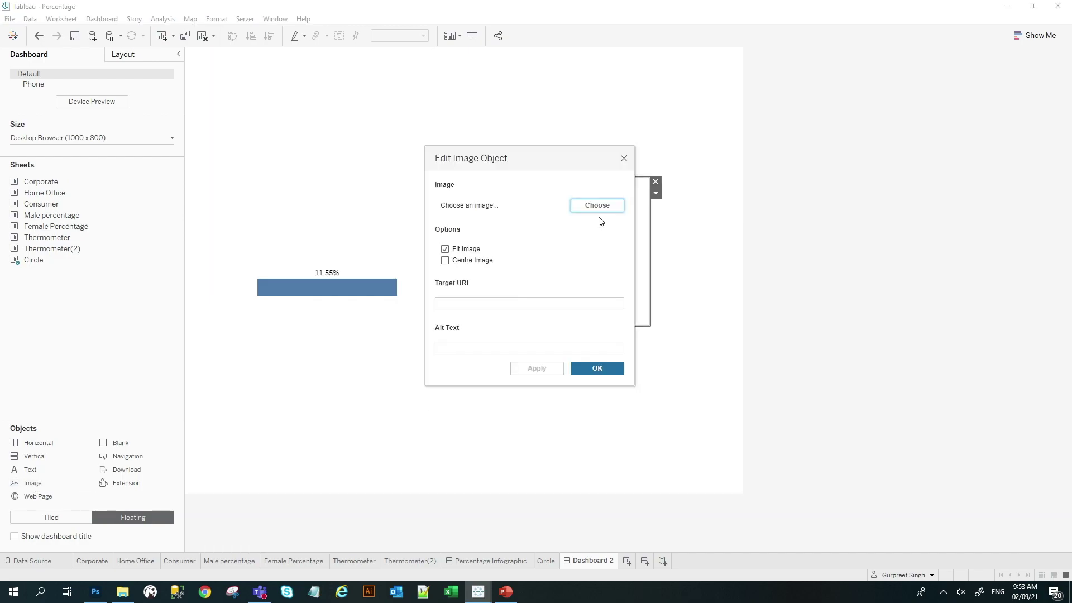
# Load Circle.png into the image object and narrow its frame slightly.
pyautogui.click(599, 208)
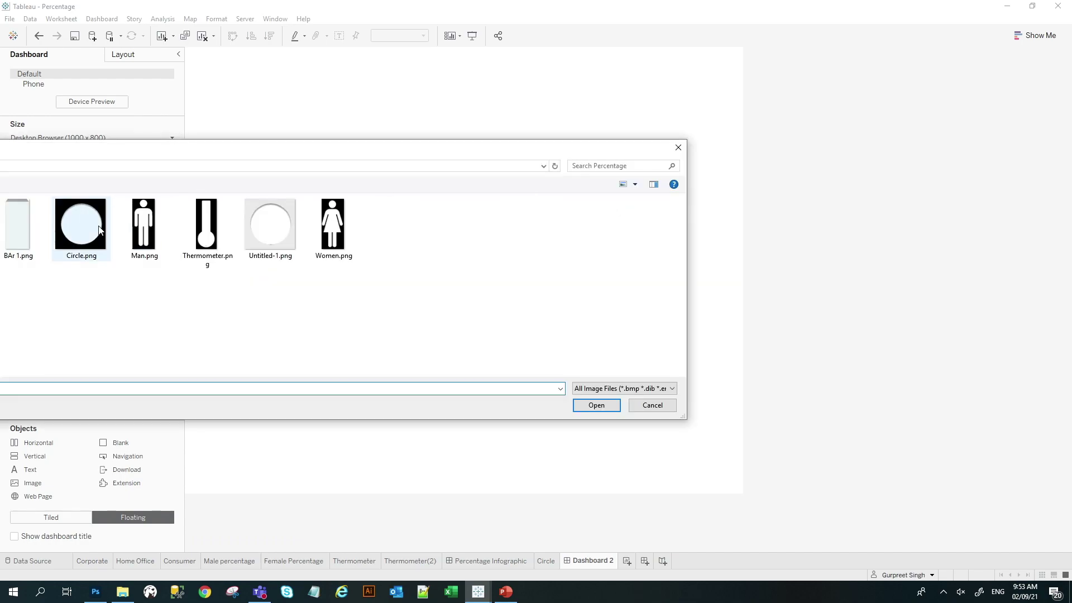
pyautogui.doubleClick(94, 246)
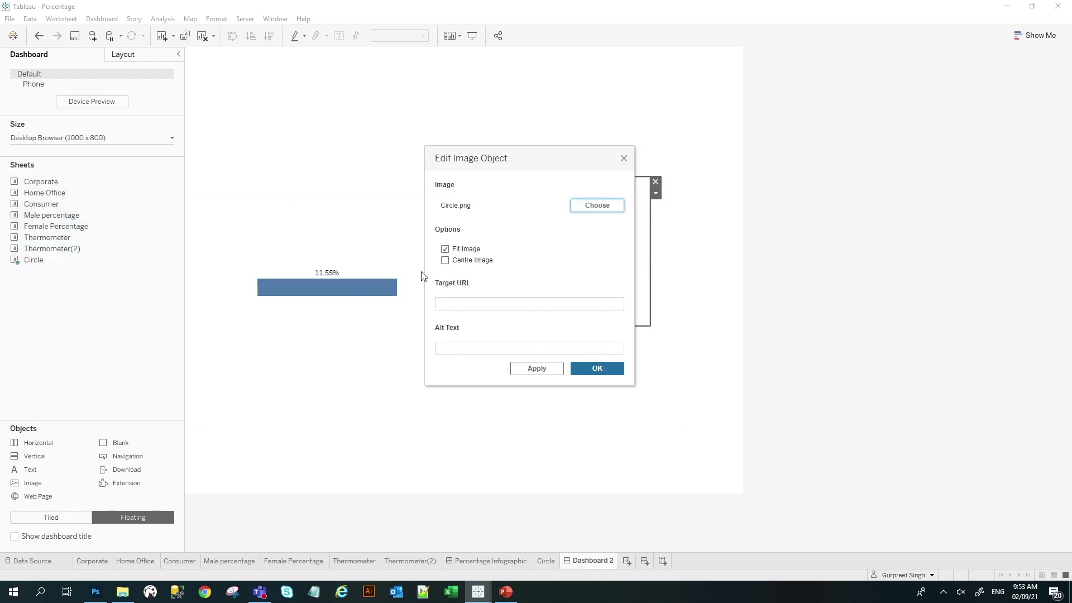
pyautogui.click(607, 373)
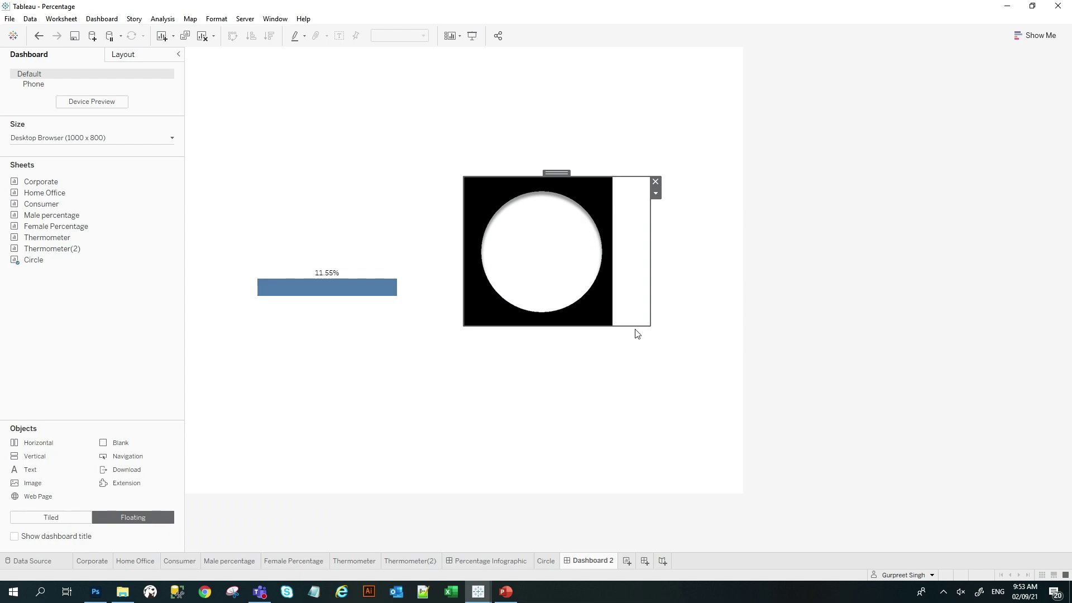
pyautogui.moveTo(651, 310); pyautogui.dragTo(624, 313)
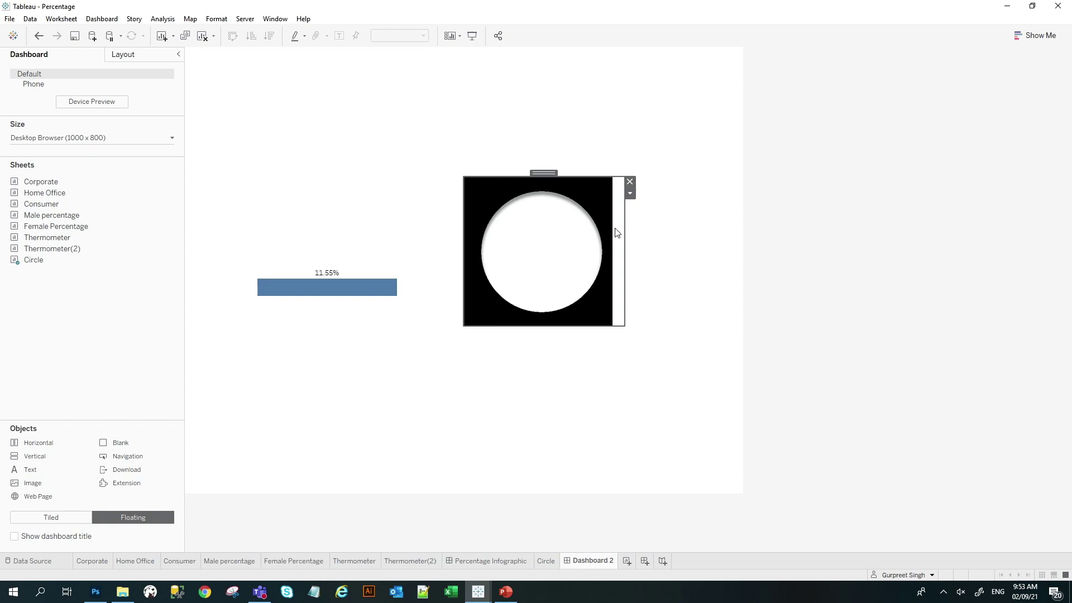
# Move the circle image to the dashboard's top-right and drag the bar chart over it.
pyautogui.click(350, 257)
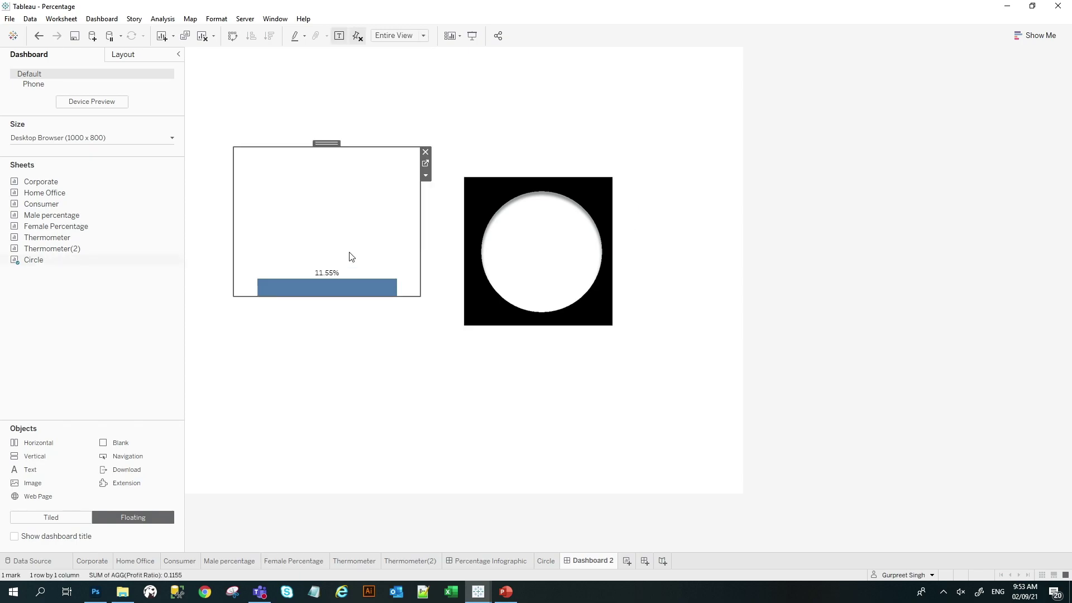
pyautogui.click(546, 188)
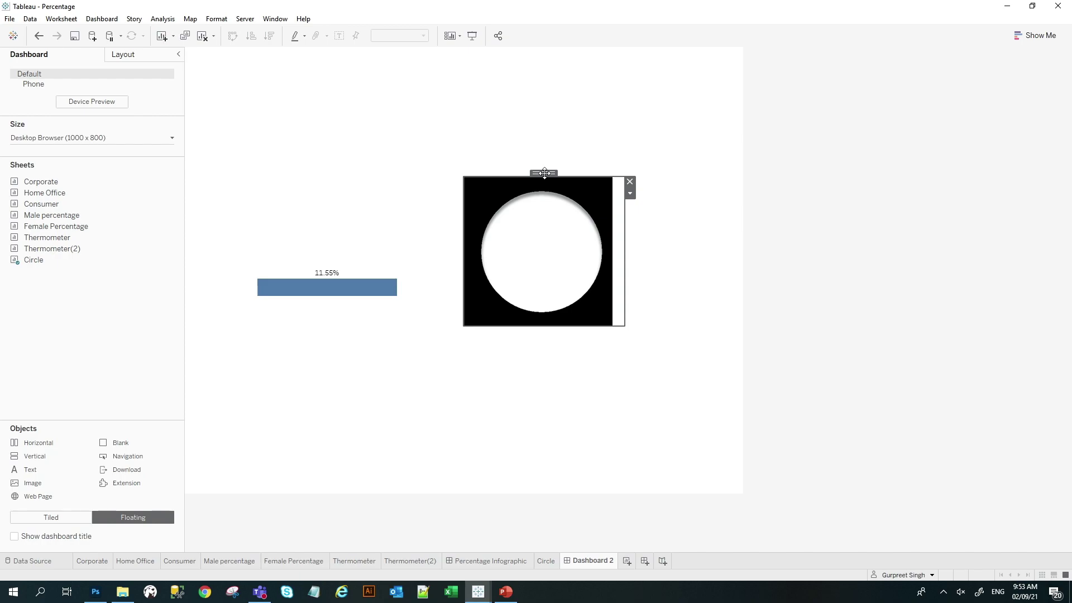
pyautogui.moveTo(546, 173); pyautogui.dragTo(645, 79)
pyautogui.click(352, 237)
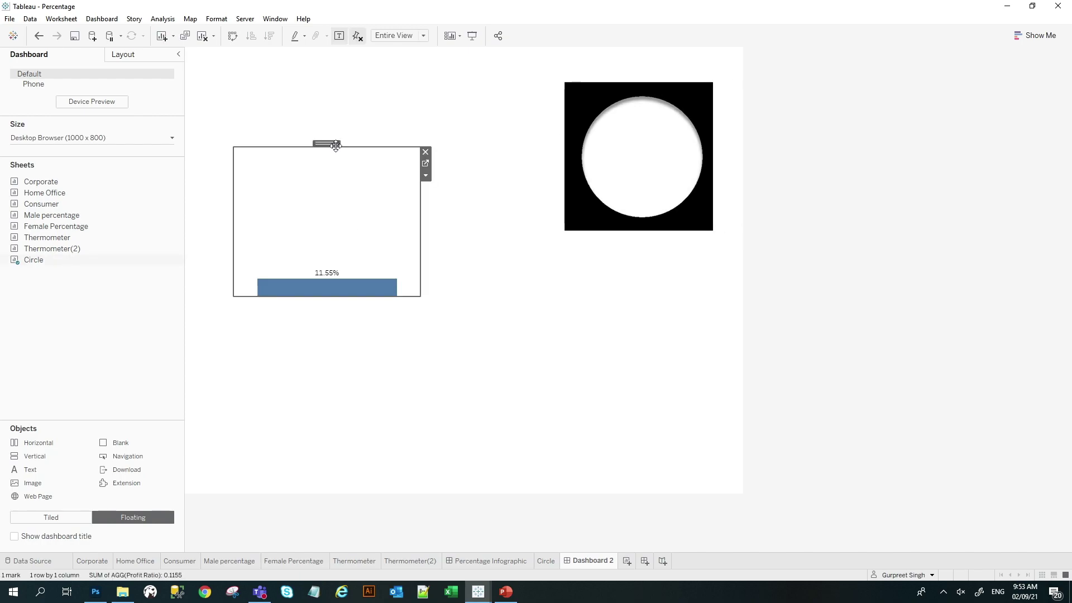
pyautogui.moveTo(334, 144); pyautogui.dragTo(660, 79)
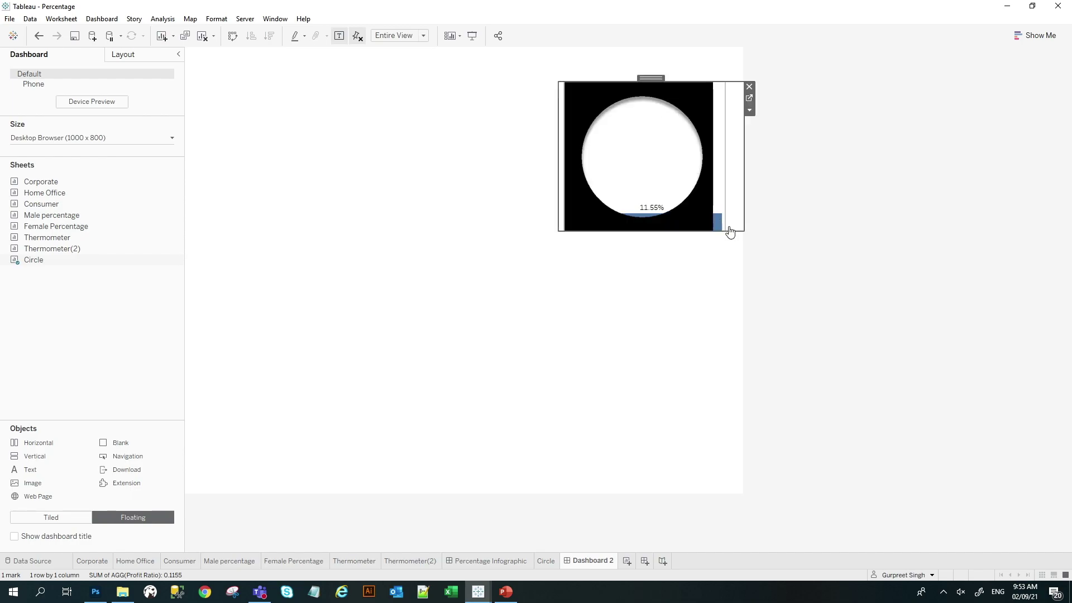
# Resize the 11.55% bar chart's edges to fit inside the circle, then view the Home Office sheet.
pyautogui.moveTo(745, 230); pyautogui.dragTo(709, 217)
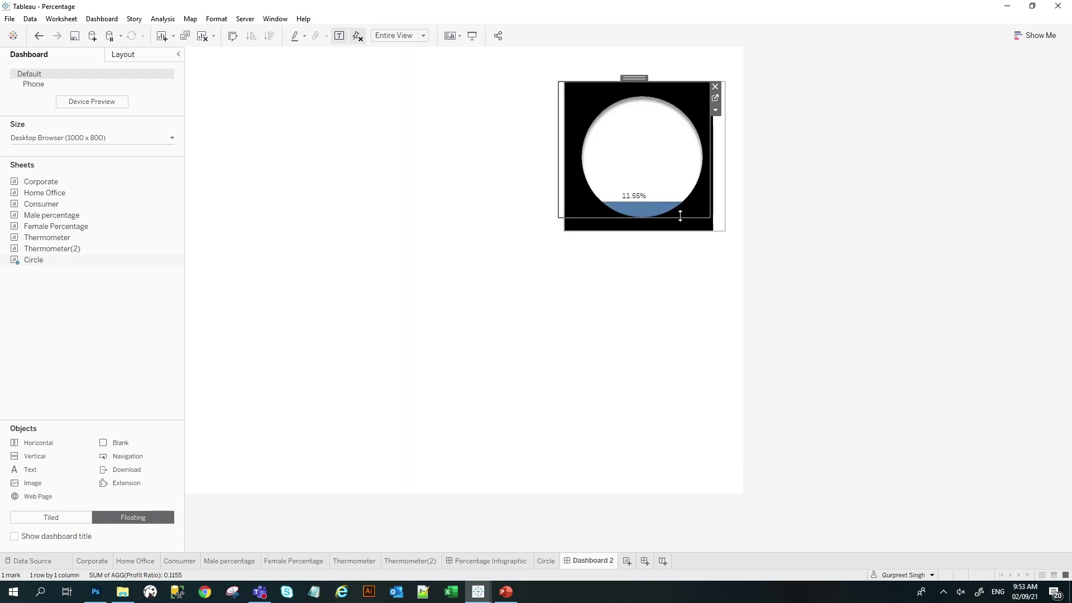
pyautogui.moveTo(558, 208); pyautogui.dragTo(577, 207)
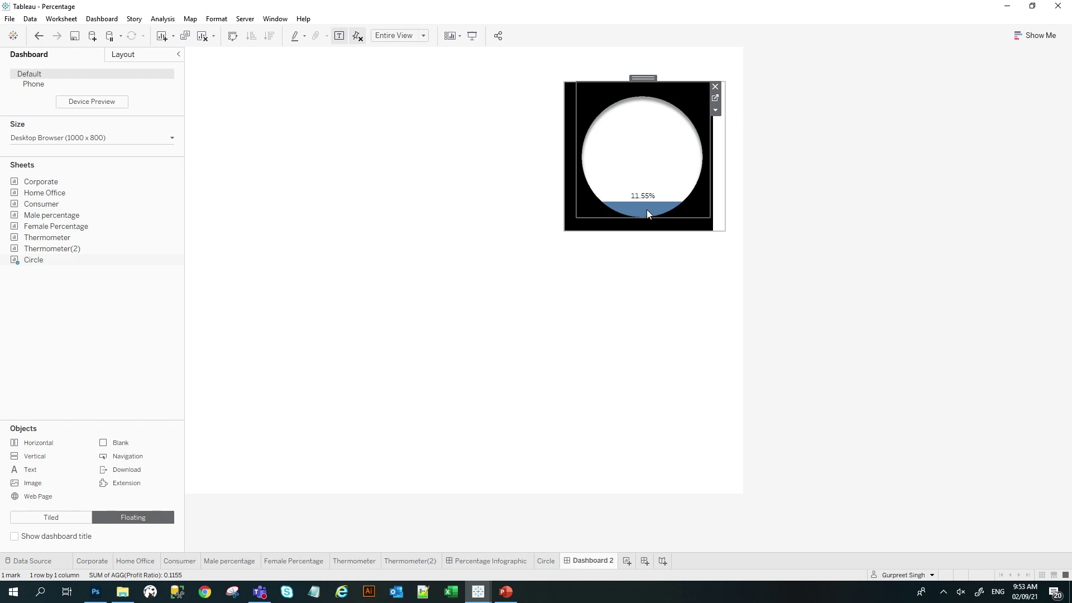
pyautogui.moveTo(687, 83); pyautogui.dragTo(686, 96)
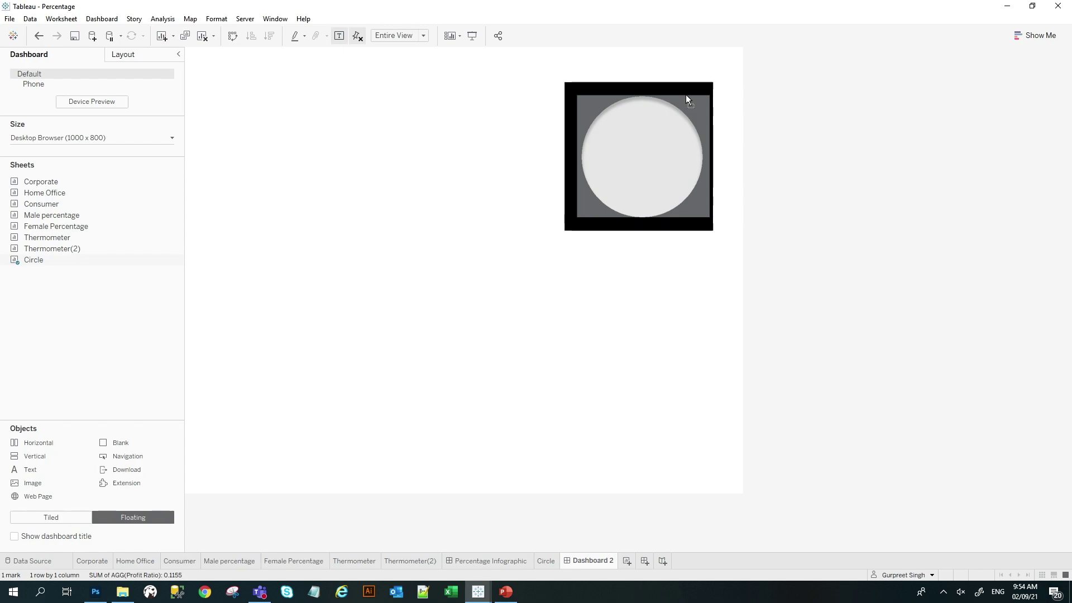
pyautogui.moveTo(685, 95); pyautogui.dragTo(686, 95)
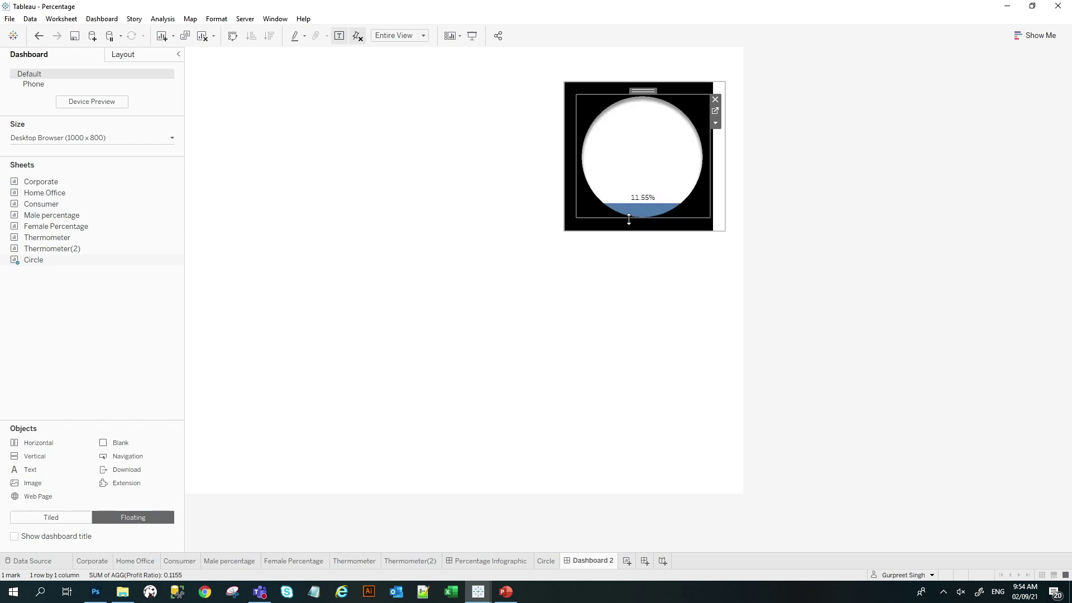
pyautogui.click(652, 292)
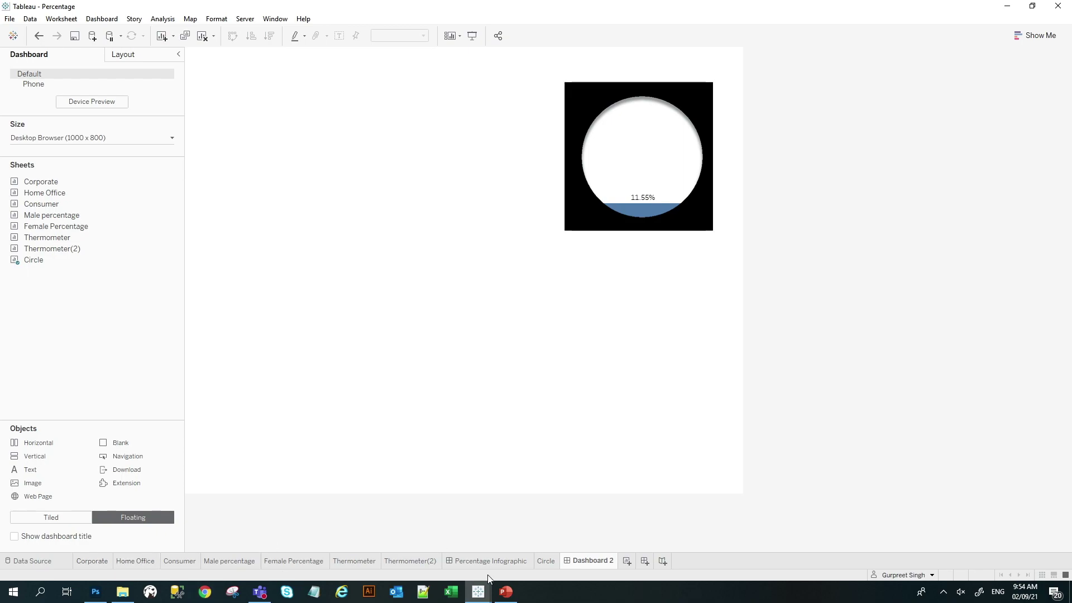
pyautogui.click(135, 561)
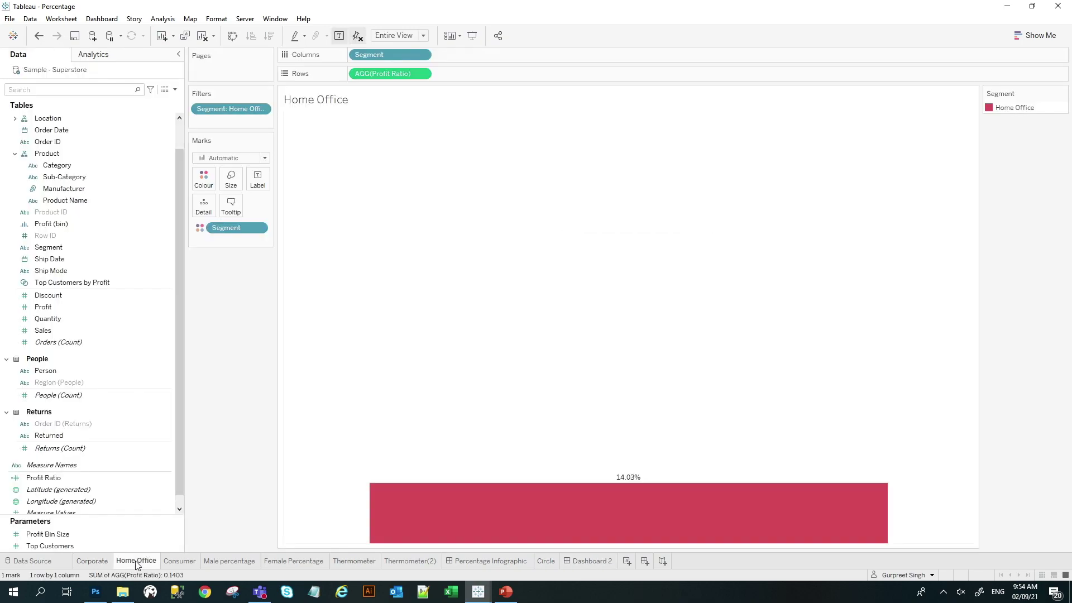
# Return to Dashboard 2 and place a floating image object left of the circle chart.
pyautogui.click(184, 560)
pyautogui.click(592, 561)
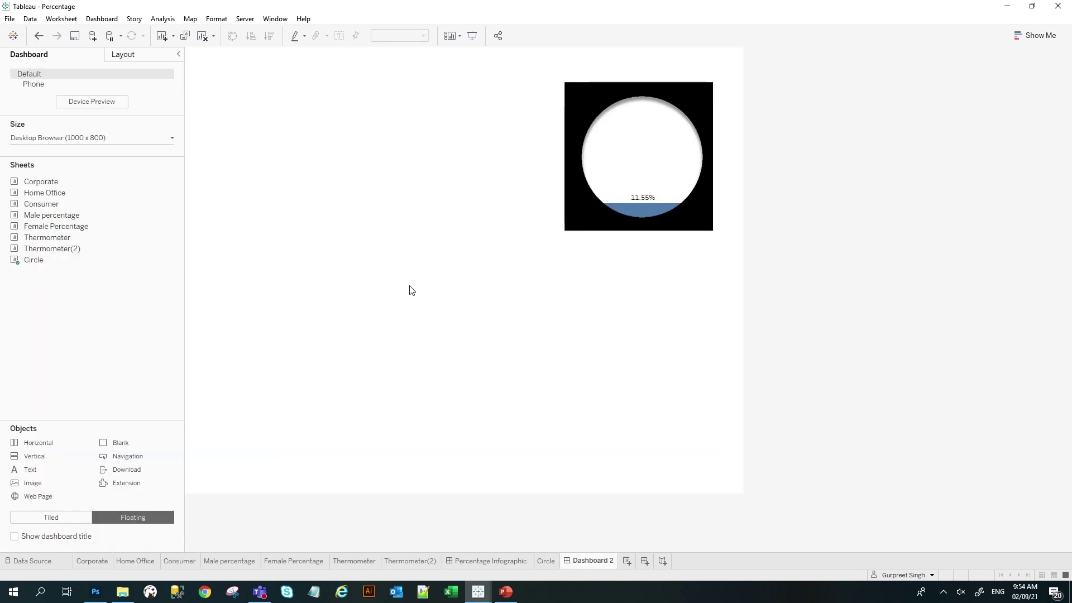
pyautogui.moveTo(52, 248); pyautogui.dragTo(145, 251)
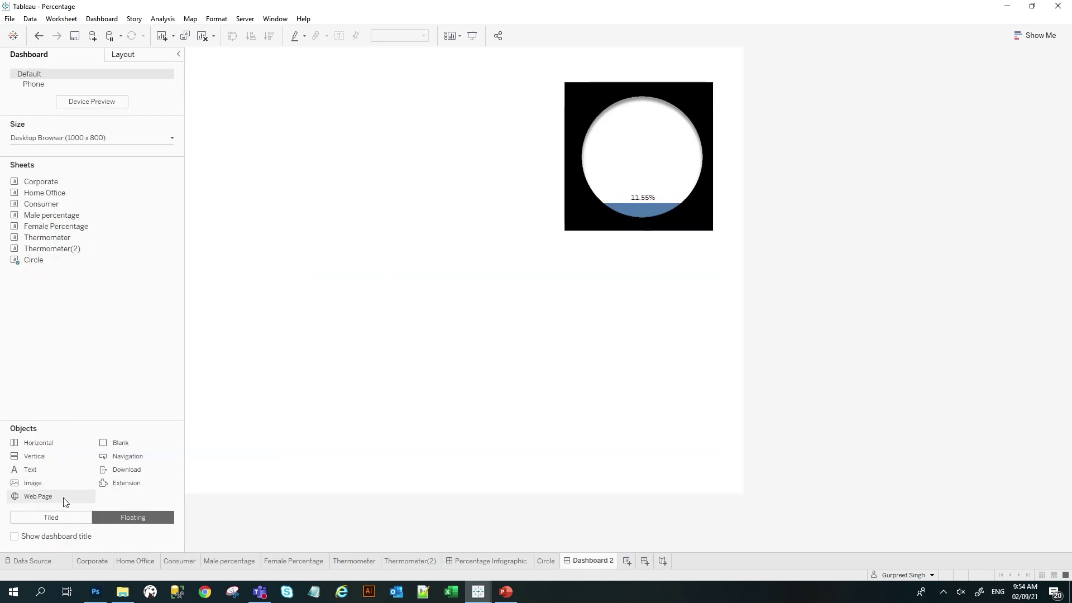
pyautogui.moveTo(176, 375); pyautogui.dragTo(366, 83)
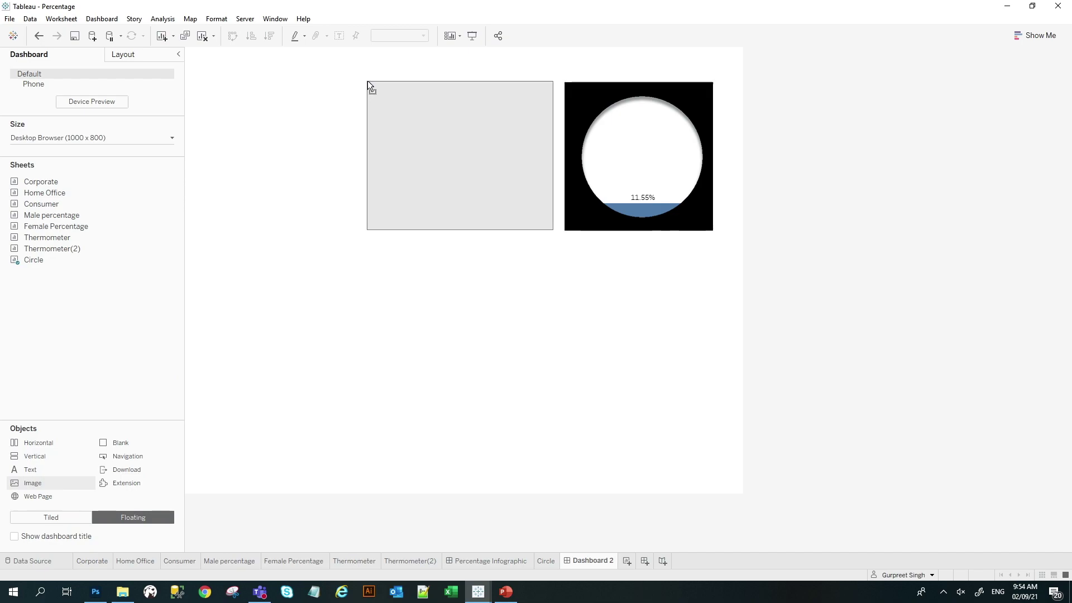
pyautogui.moveTo(367, 81); pyautogui.dragTo(369, 81)
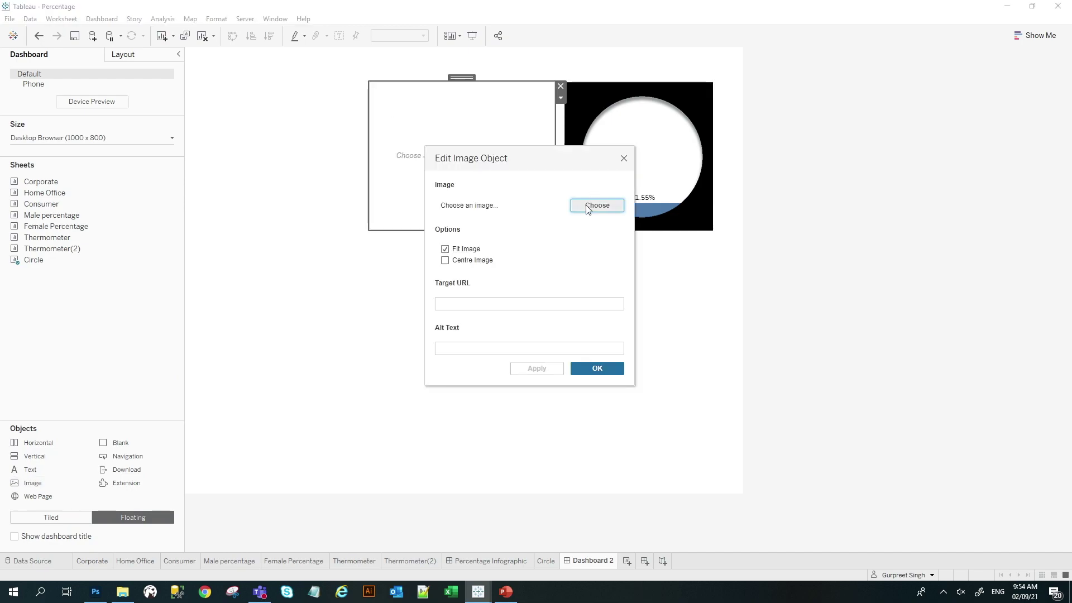
# Load Circle.png into the new image, narrow its frame, and drop the Corporate sheet over it.
pyautogui.click(588, 208)
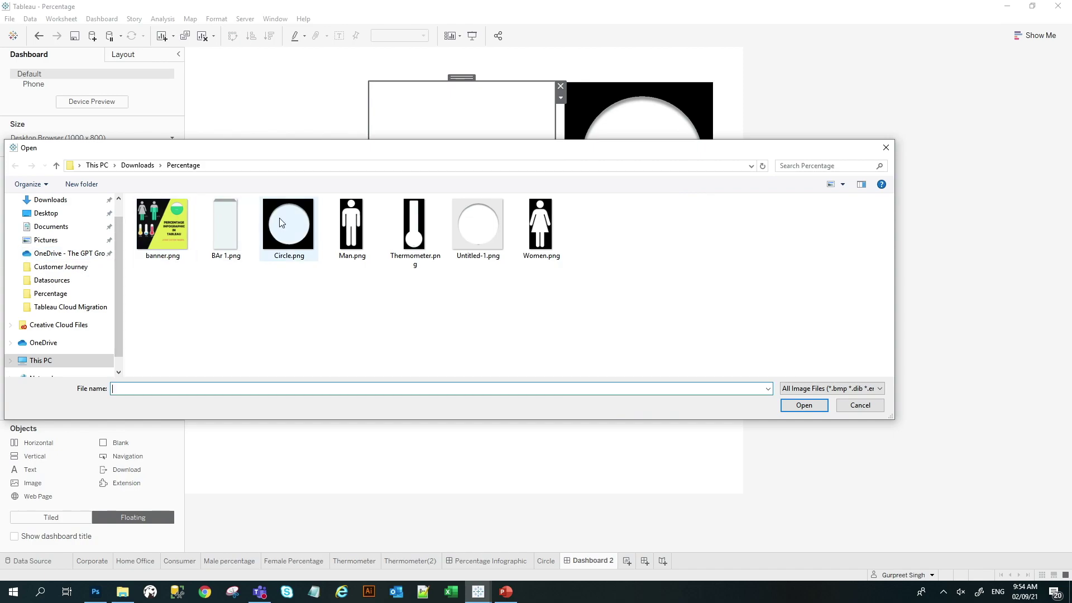
pyautogui.doubleClick(282, 223)
pyautogui.click(596, 369)
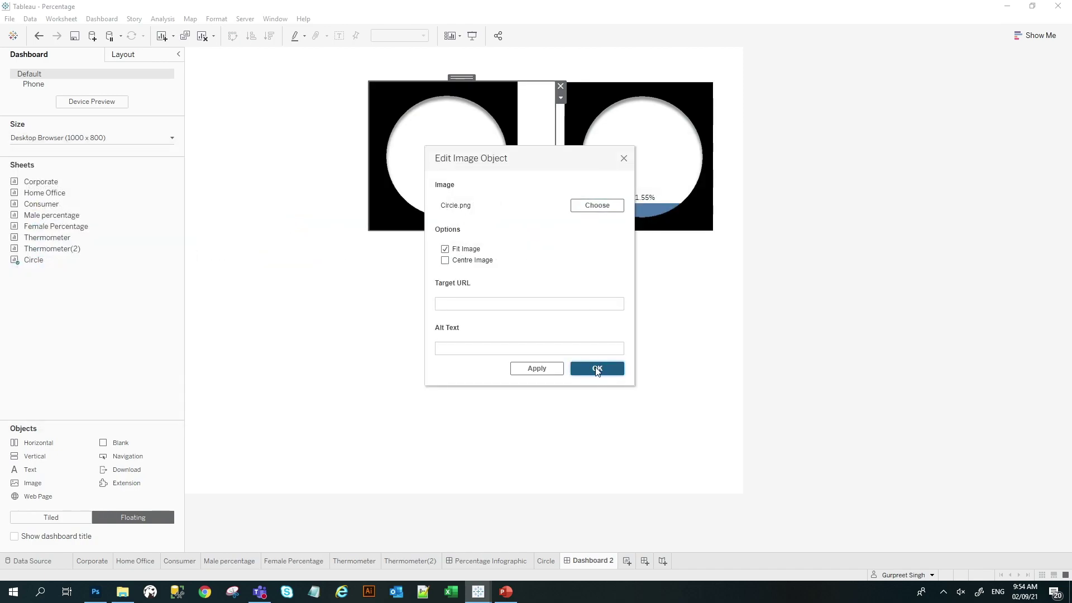
pyautogui.moveTo(370, 172); pyautogui.dragTo(401, 170)
pyautogui.click(419, 308)
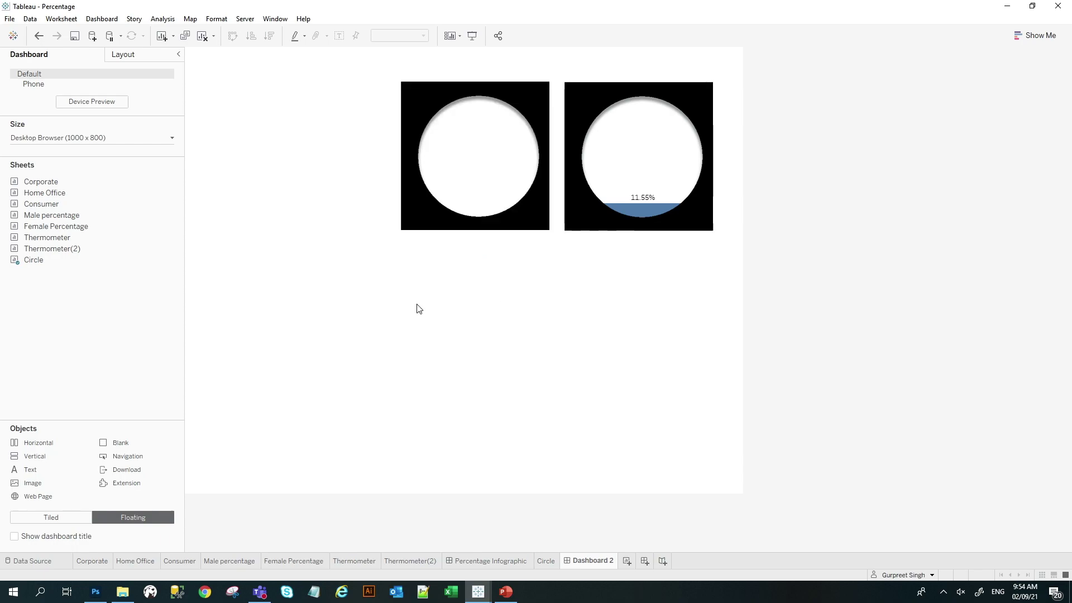
pyautogui.moveTo(47, 182); pyautogui.dragTo(404, 85)
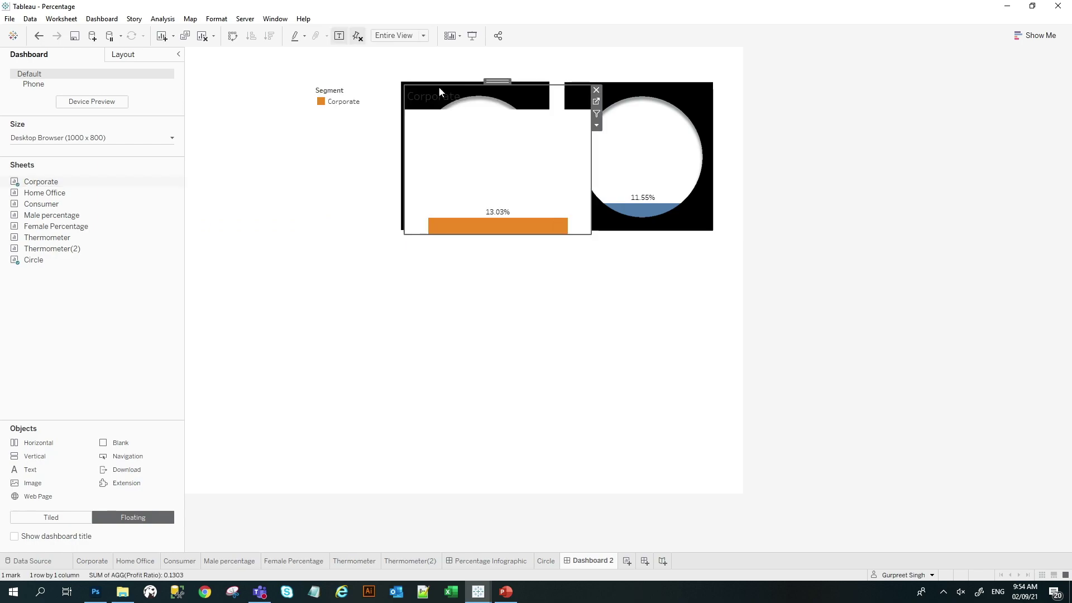
# Hide the Corporate sheet's title and remove the Segment legend.
pyautogui.rightClick(438, 101)
pyautogui.click(468, 129)
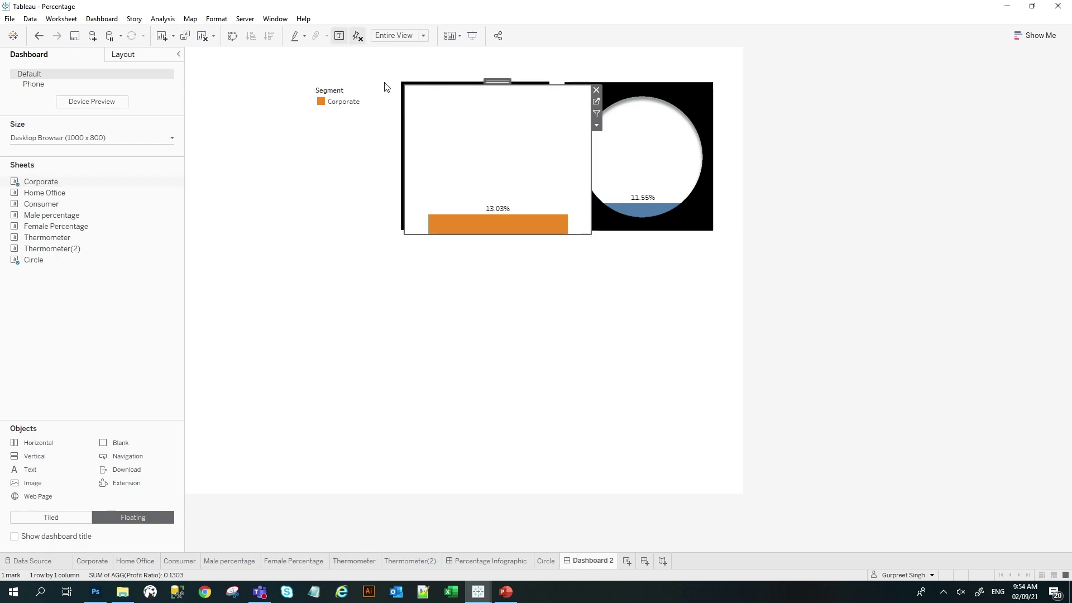
pyautogui.click(357, 91)
pyautogui.click(397, 90)
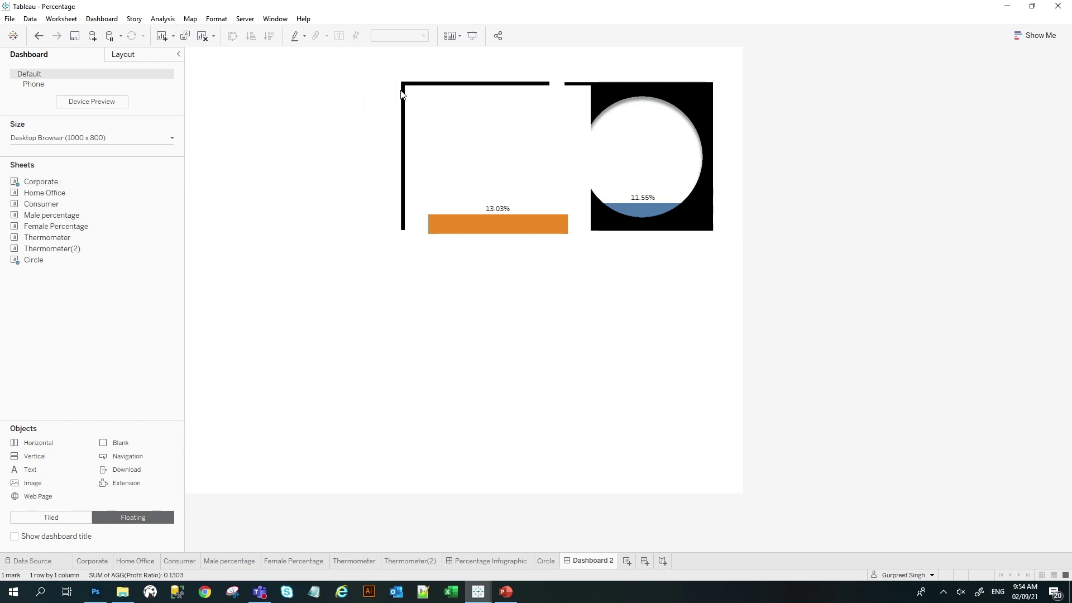
# Send the Corporate sheet behind the image and resize it to fit inside the left circle.
pyautogui.click(516, 151)
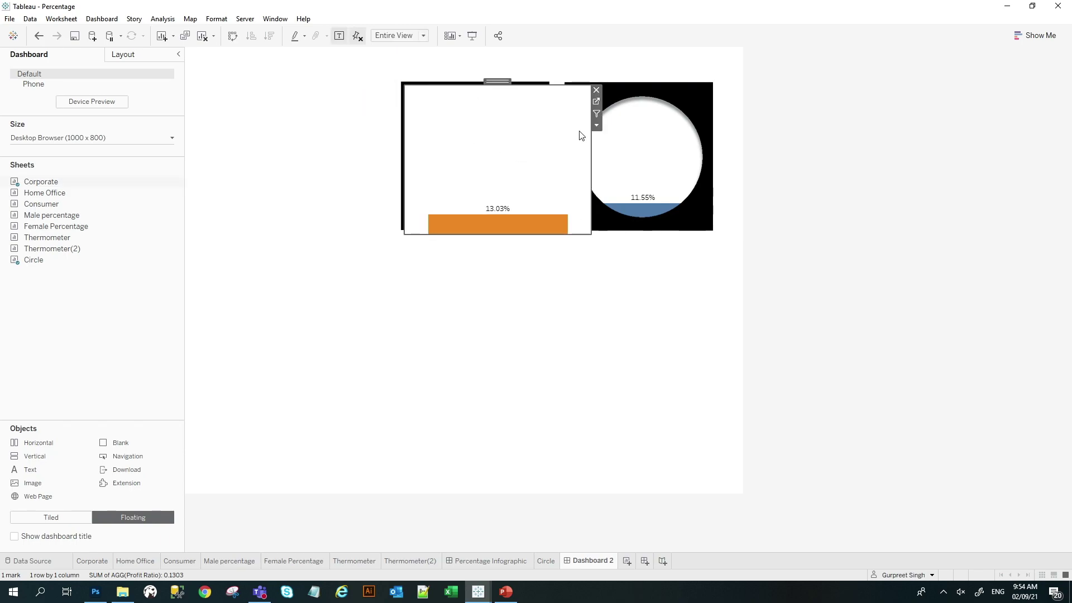
pyautogui.click(597, 126)
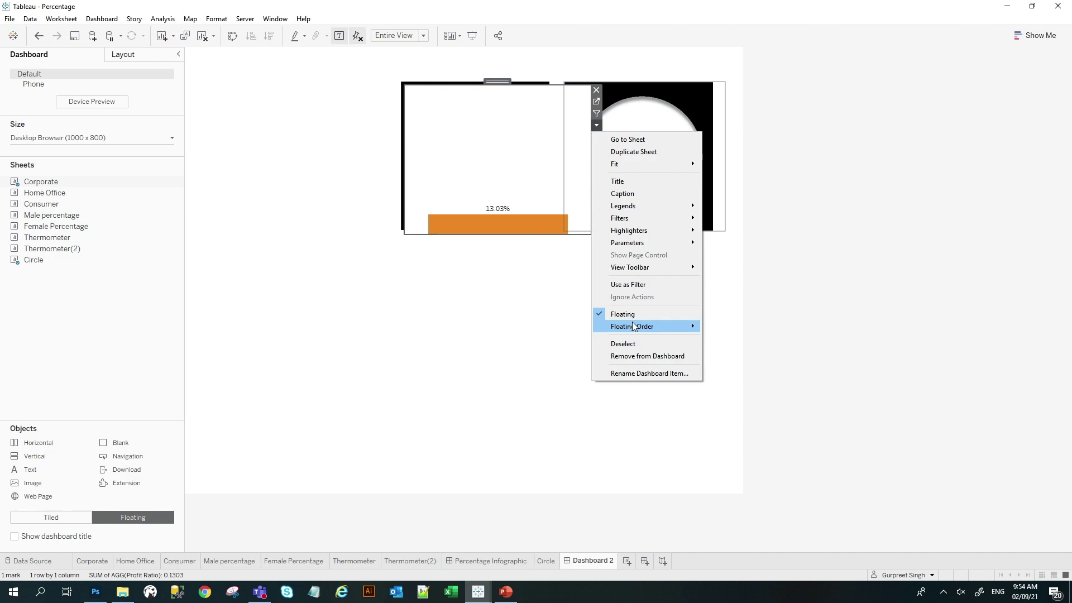
pyautogui.moveTo(635, 326)
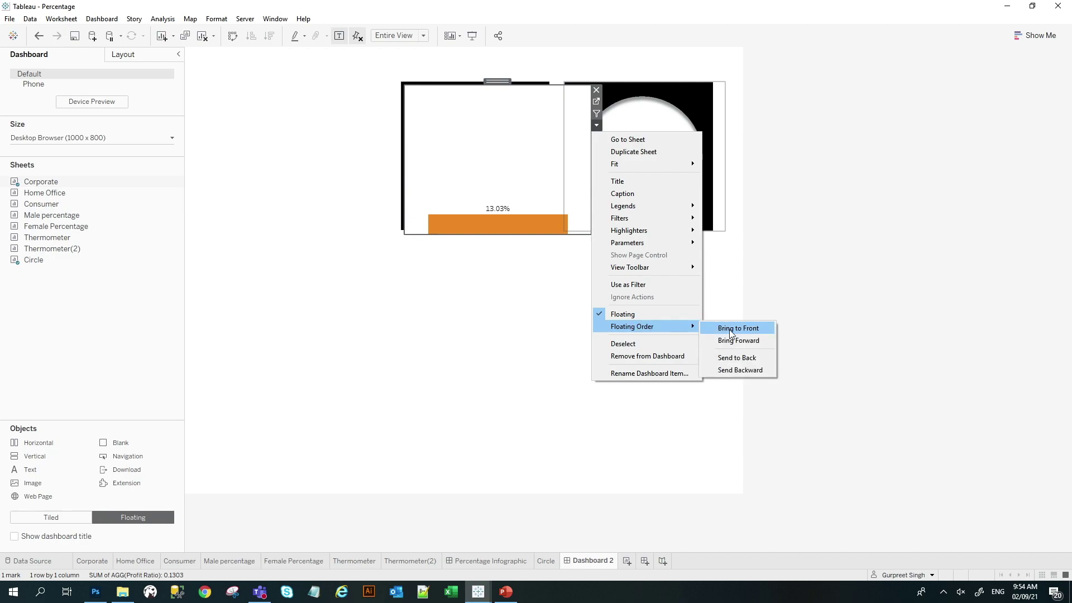
pyautogui.click(741, 357)
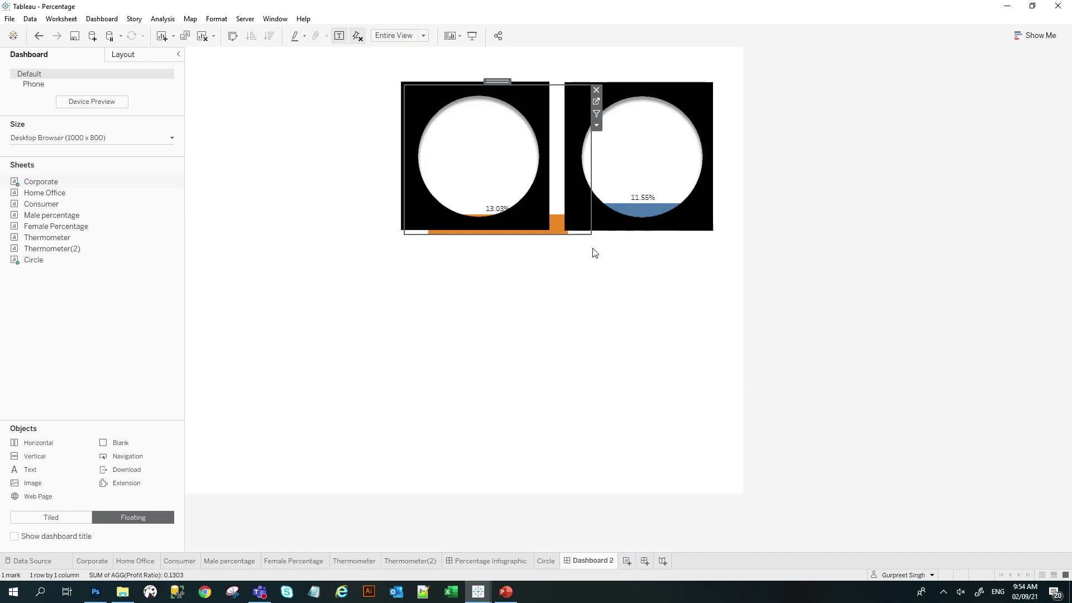
pyautogui.moveTo(590, 237); pyautogui.dragTo(542, 217)
pyautogui.moveTo(502, 84); pyautogui.dragTo(501, 93)
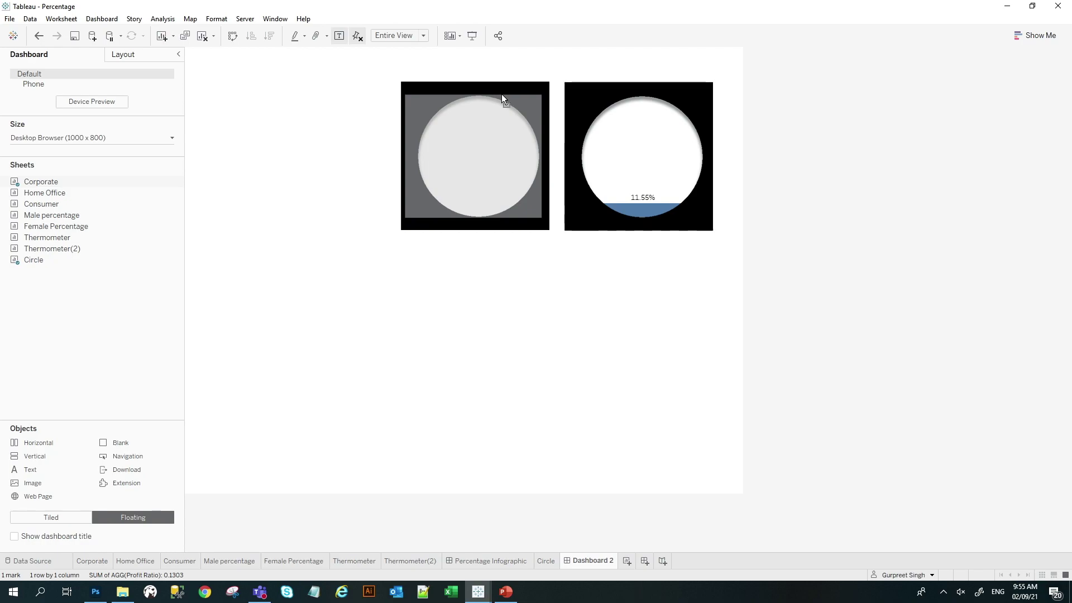
pyautogui.moveTo(502, 94); pyautogui.dragTo(502, 94)
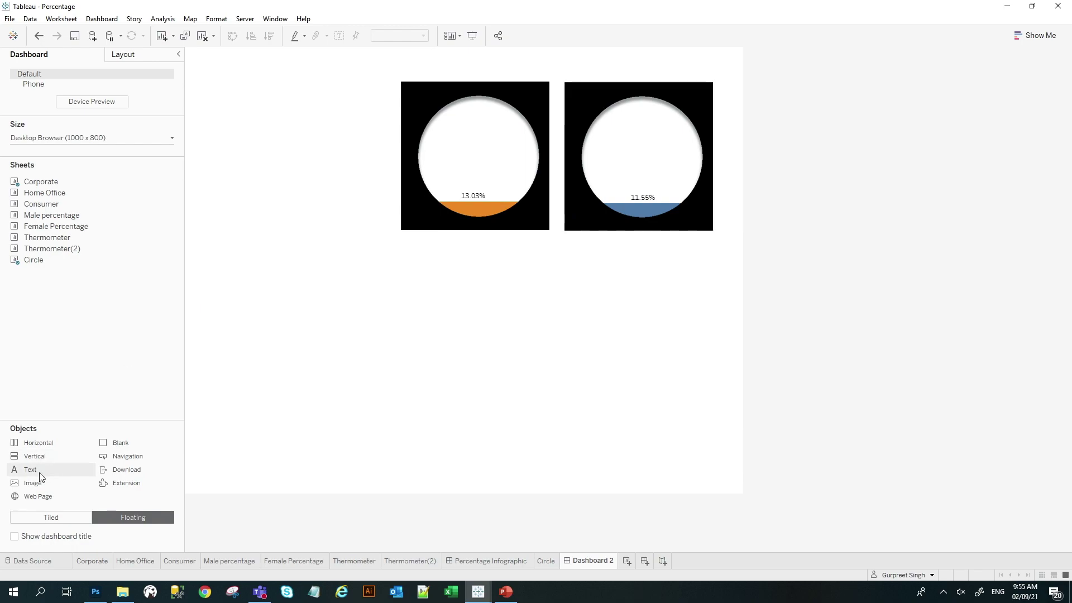
# Float a new image with Man.png left of the circles and narrow it to the figure.
pyautogui.moveTo(38, 483); pyautogui.dragTo(212, 82)
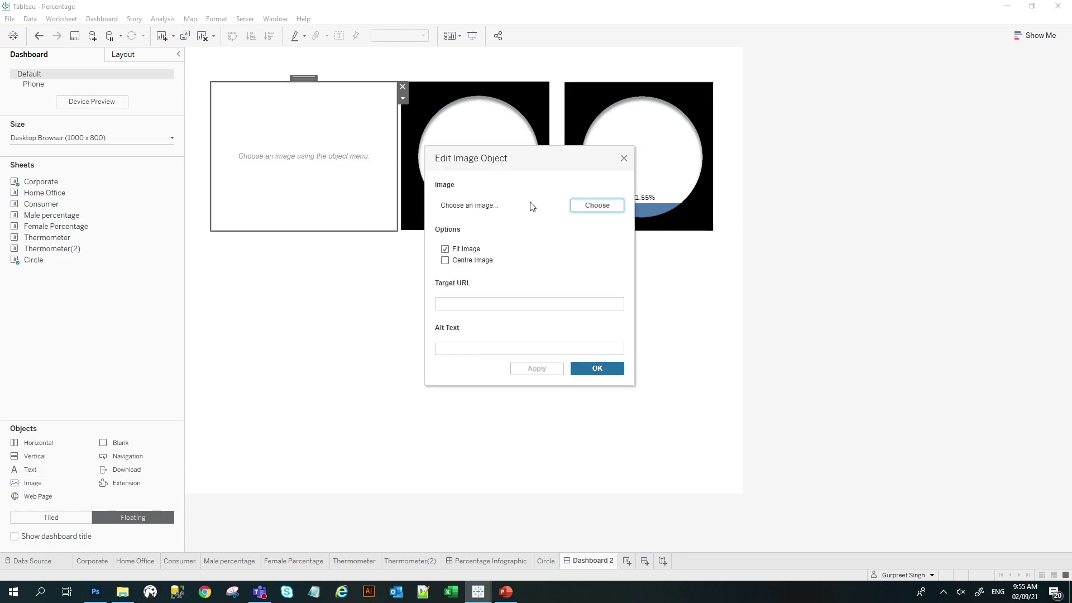
pyautogui.click(597, 206)
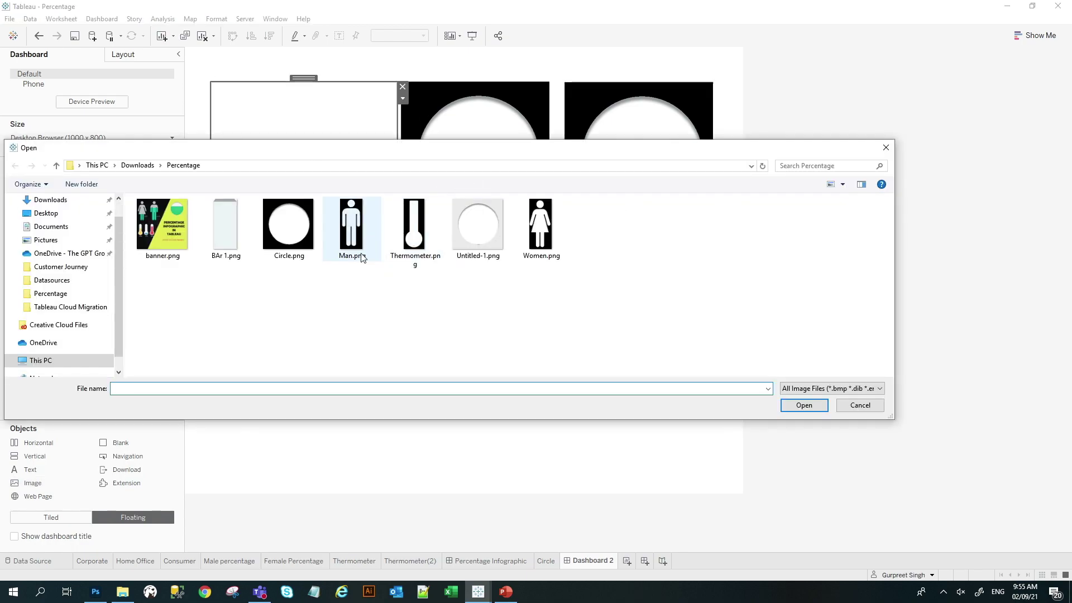
pyautogui.doubleClick(352, 229)
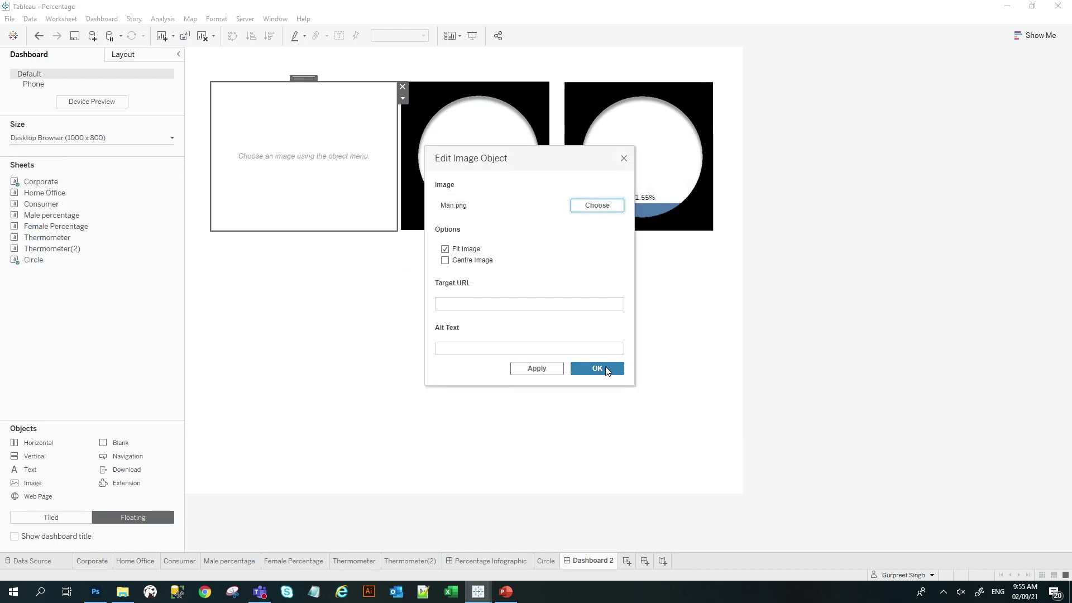
pyautogui.click(608, 369)
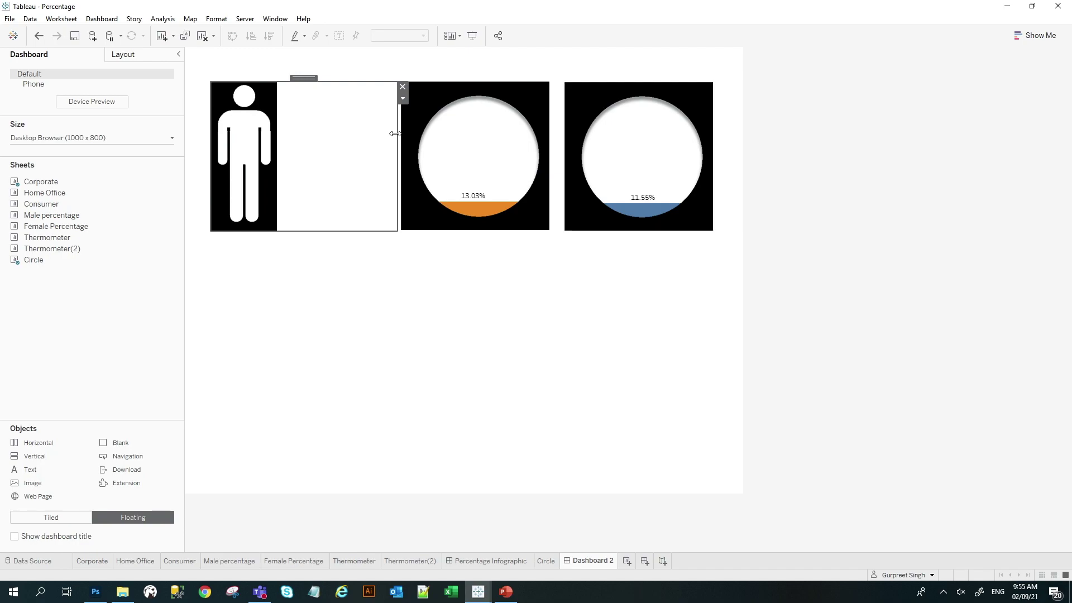
pyautogui.moveTo(396, 134); pyautogui.dragTo(290, 134)
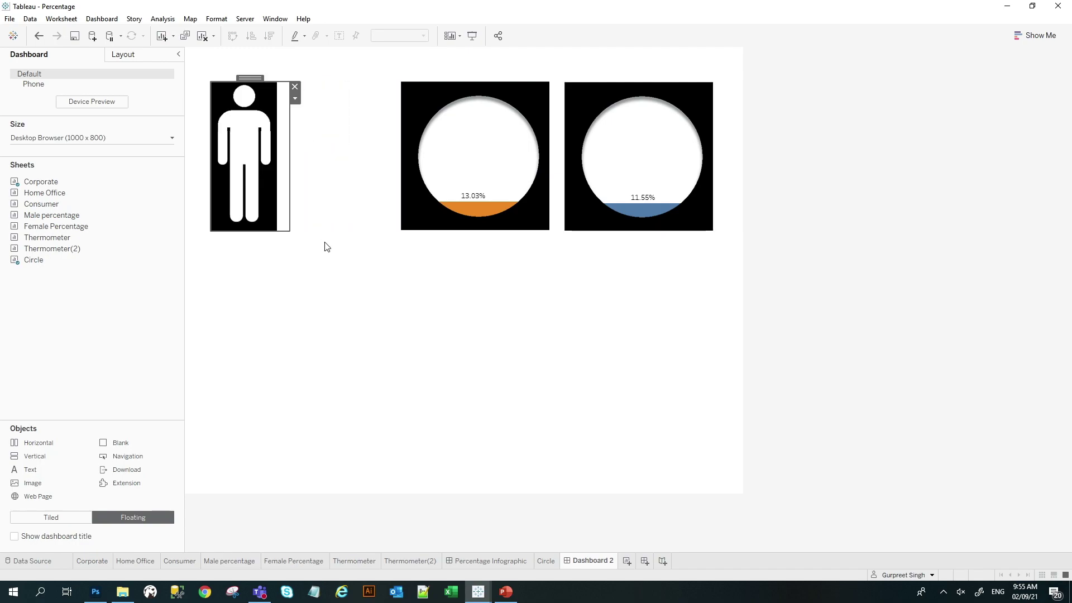
pyautogui.click(310, 209)
# Add the Male percentage sheet below the man figure and hide its title.
pyautogui.doubleClick(54, 215)
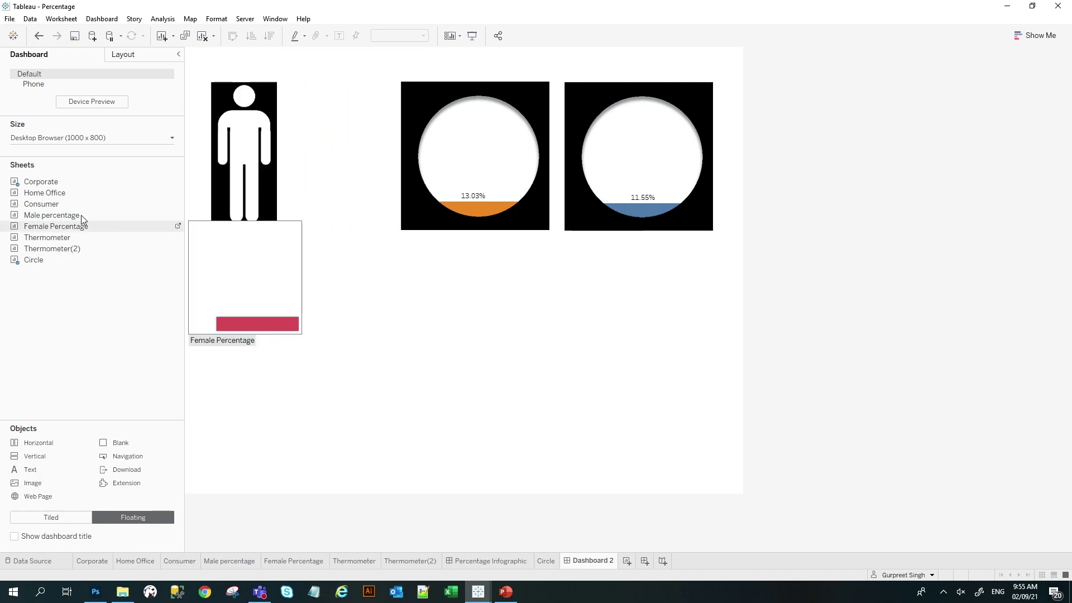
pyautogui.doubleClick(51, 226)
pyautogui.hotkey('ctrl', 'z')
pyautogui.hotkey('ctrl', 'z')
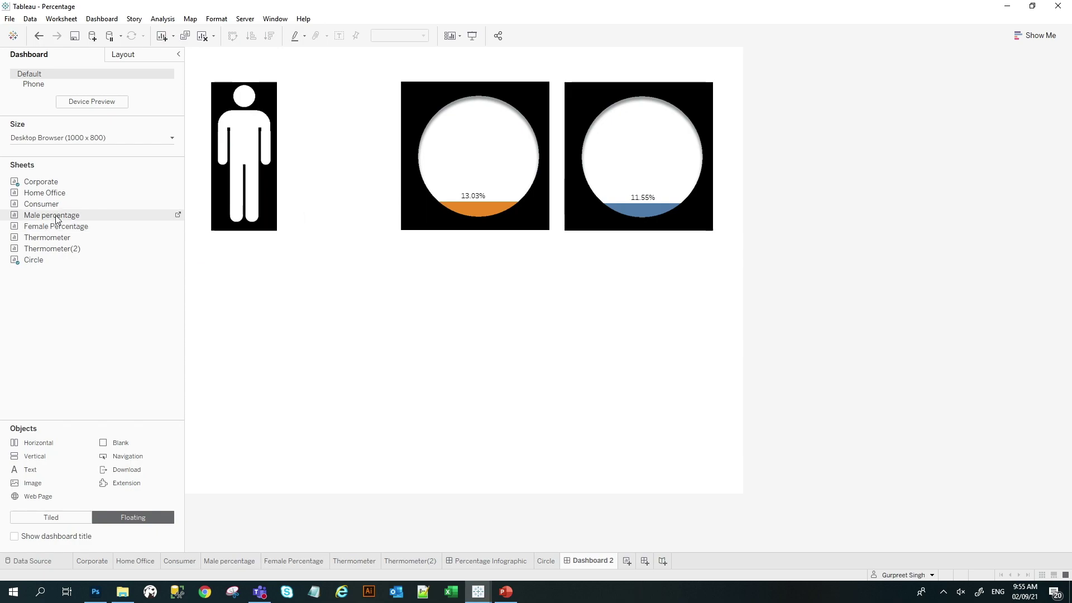
pyautogui.moveTo(91, 219); pyautogui.dragTo(208, 272)
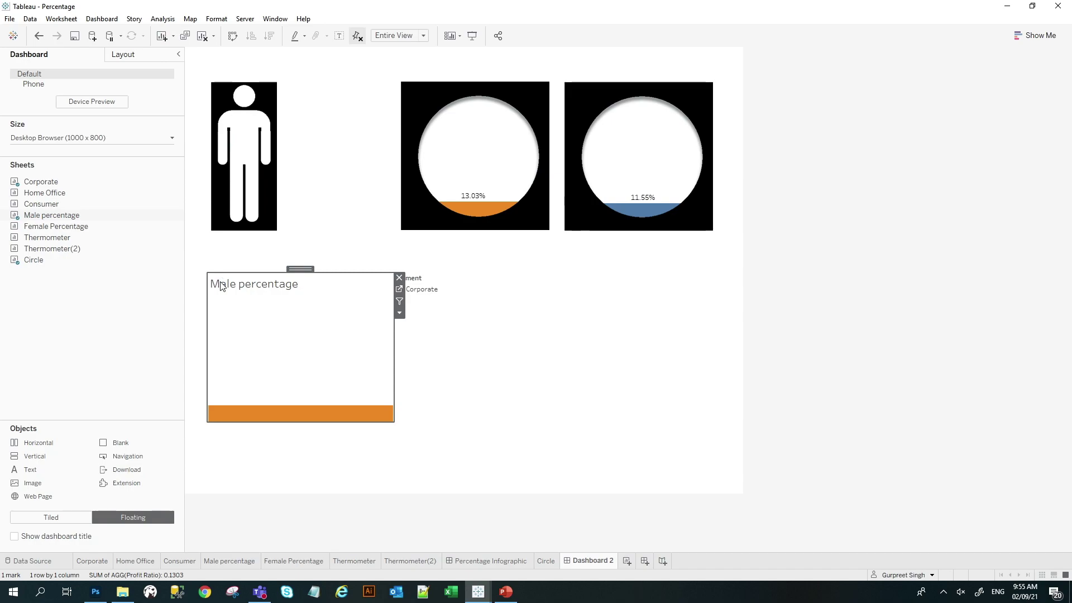
pyautogui.rightClick(222, 282)
pyautogui.click(273, 314)
# Remove the Segment legend, narrow the Male percentage sheet to a slim bar, and move it onto the man.
pyautogui.click(436, 282)
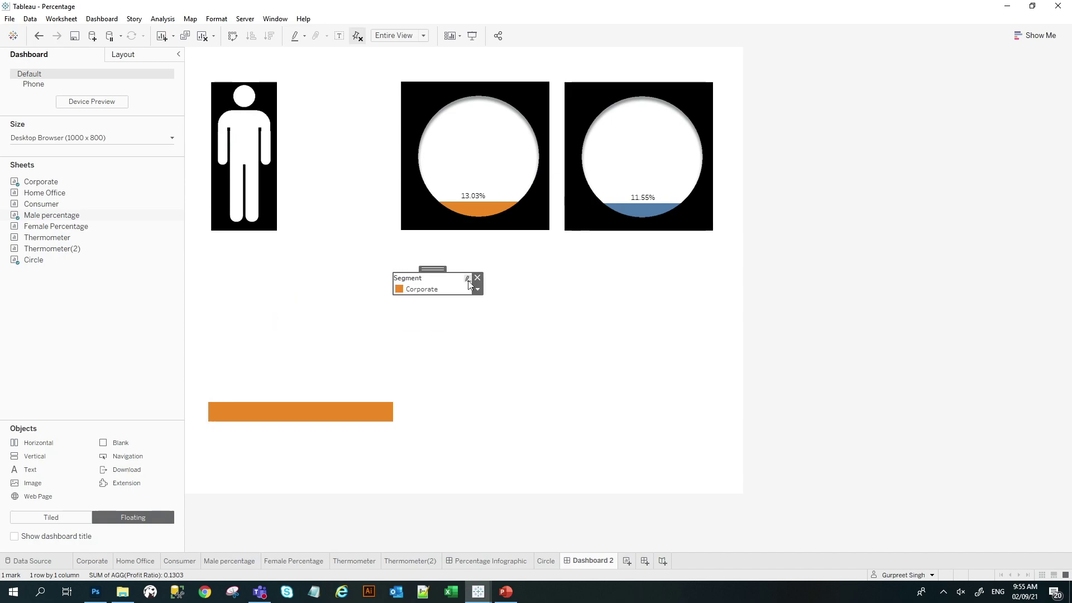
pyautogui.click(478, 278)
pyautogui.click(336, 329)
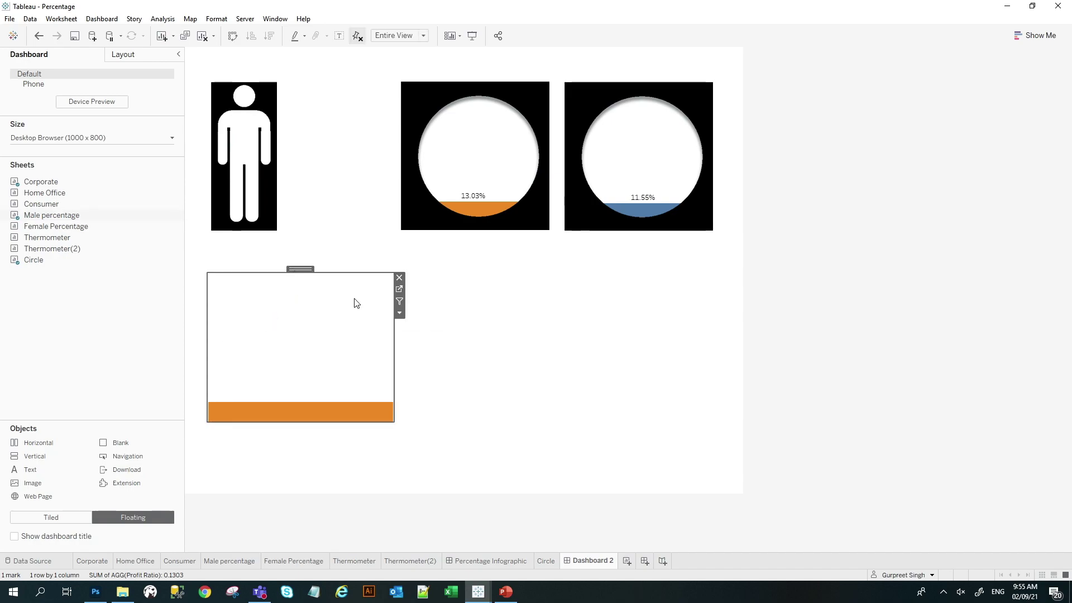
pyautogui.moveTo(394, 351); pyautogui.dragTo(261, 351)
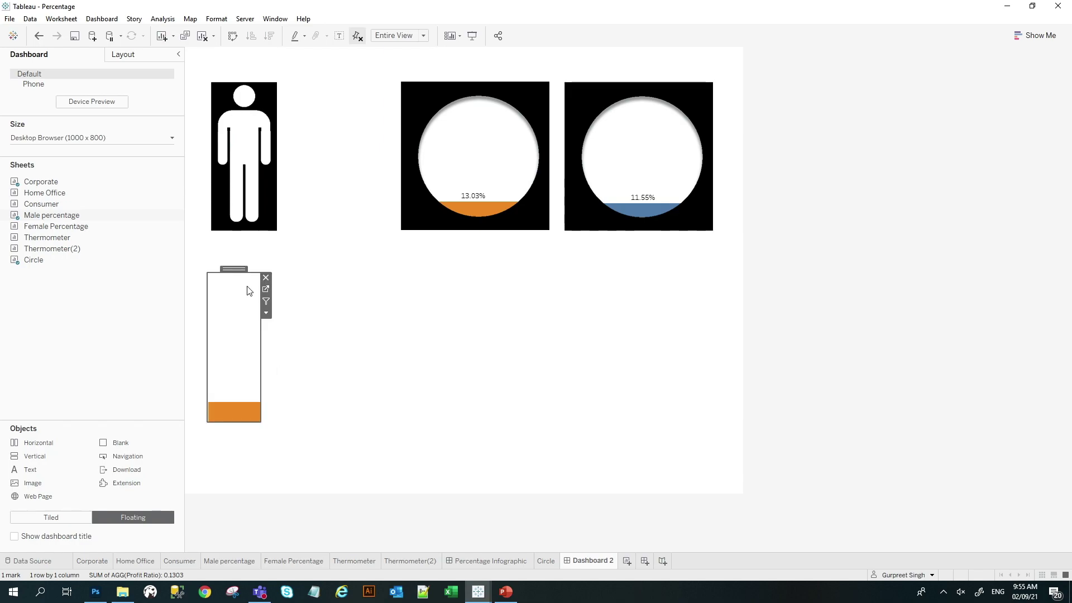
pyautogui.moveTo(238, 270); pyautogui.dragTo(247, 82)
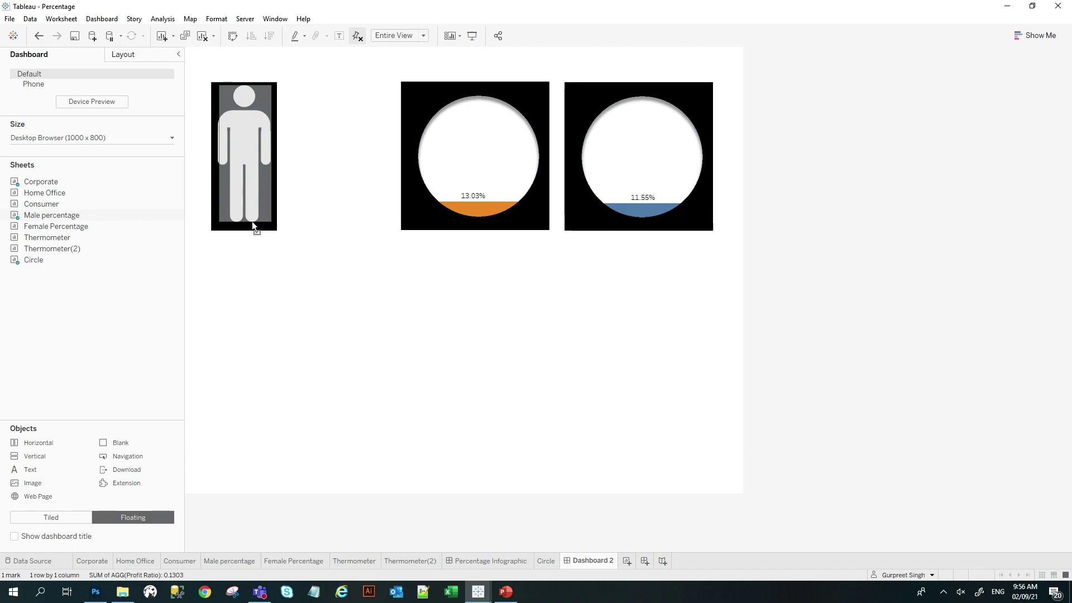
# Align the Male percentage bar within the man figure and set its Floating Order to Bring to Front.
pyautogui.click(253, 221)
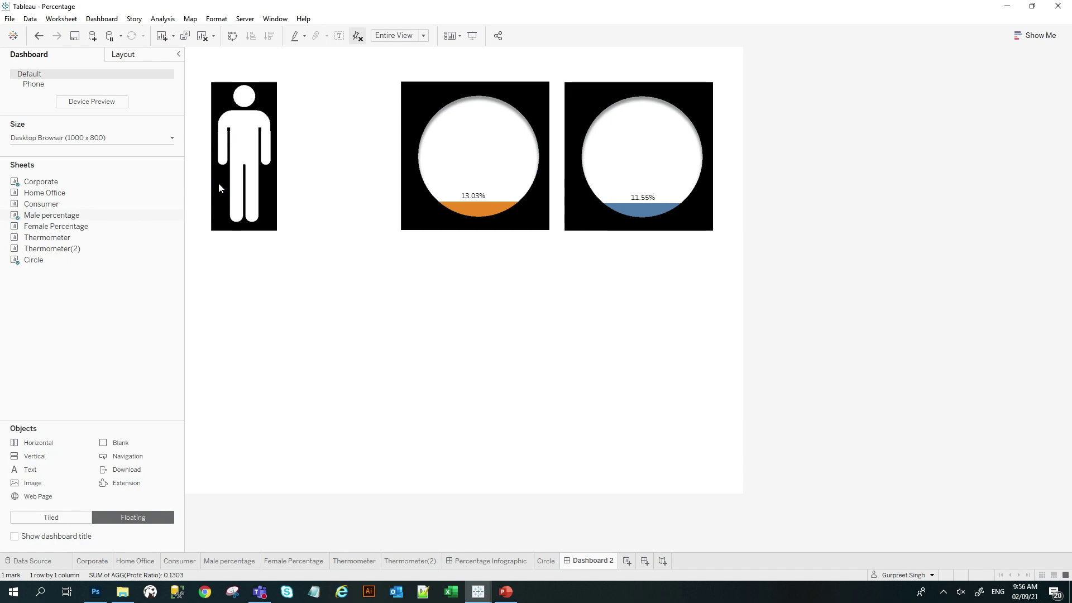
pyautogui.moveTo(219, 183); pyautogui.dragTo(216, 183)
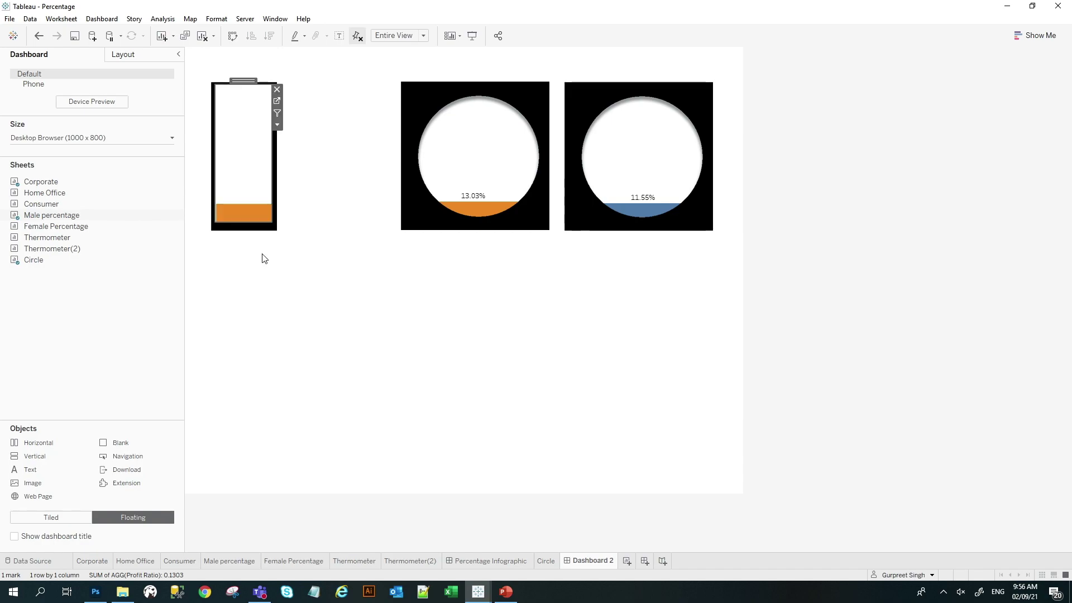
pyautogui.click(277, 125)
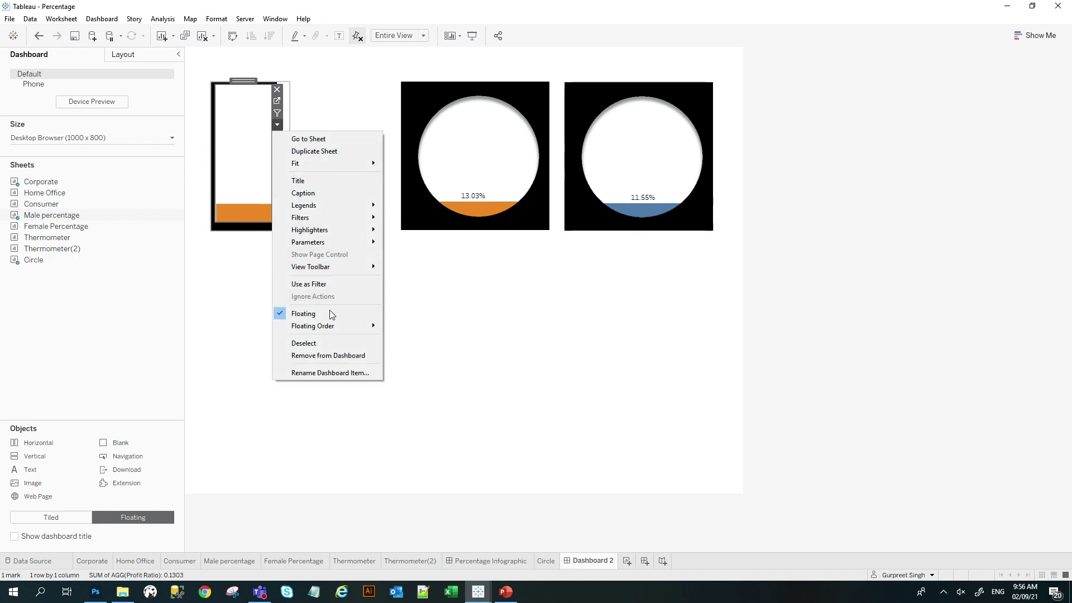
pyautogui.moveTo(329, 326)
pyautogui.click(419, 328)
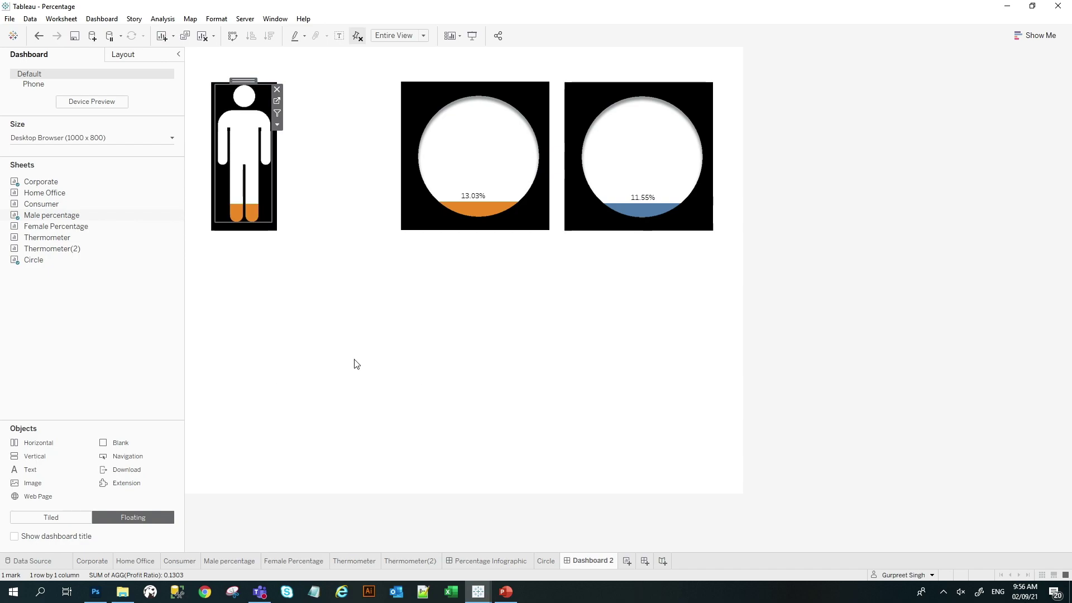
pyautogui.click(317, 347)
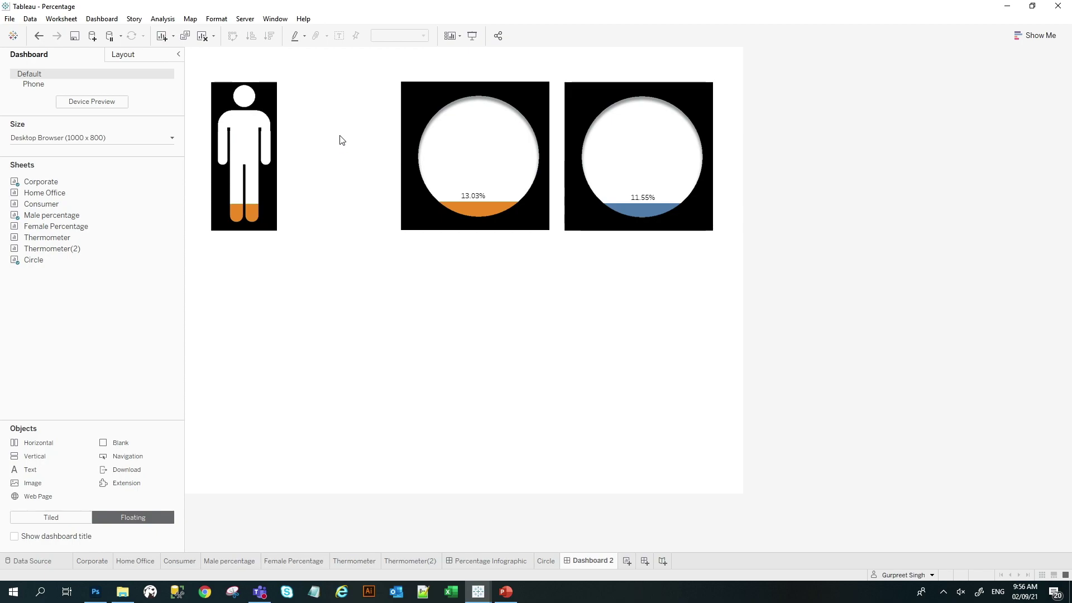
# Set the Dashboard Shading Default to black in Format Dashboard.
pyautogui.click(217, 19)
pyautogui.click(255, 36)
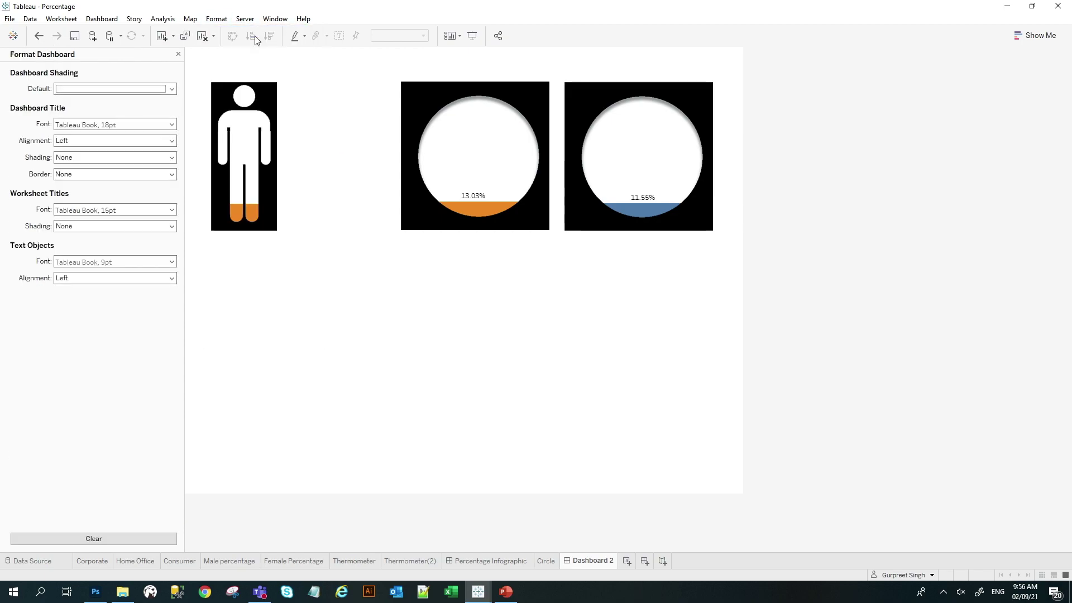
pyautogui.click(123, 88)
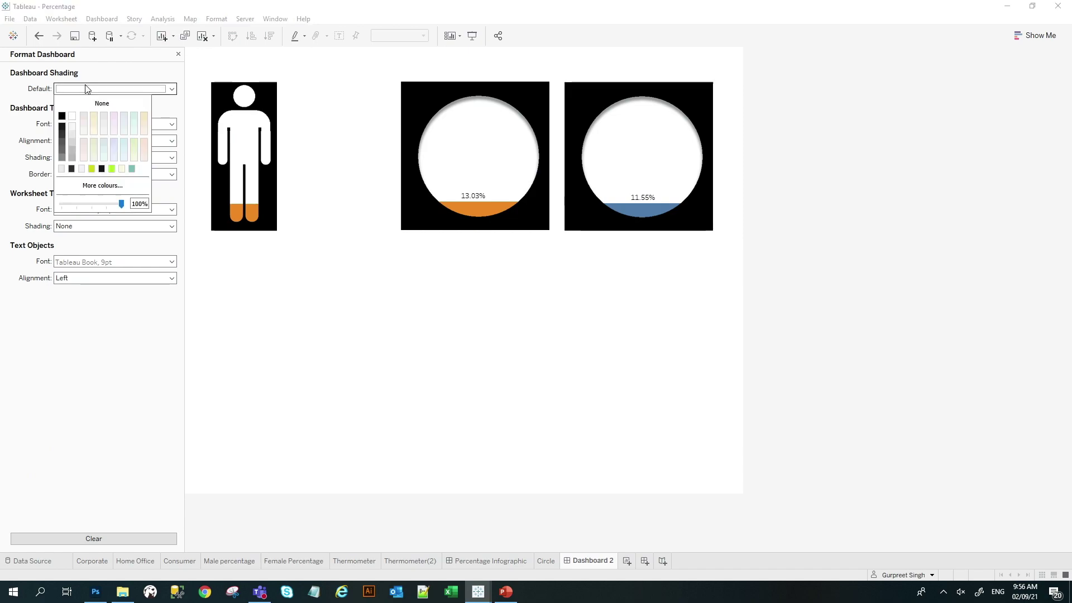
pyautogui.click(62, 116)
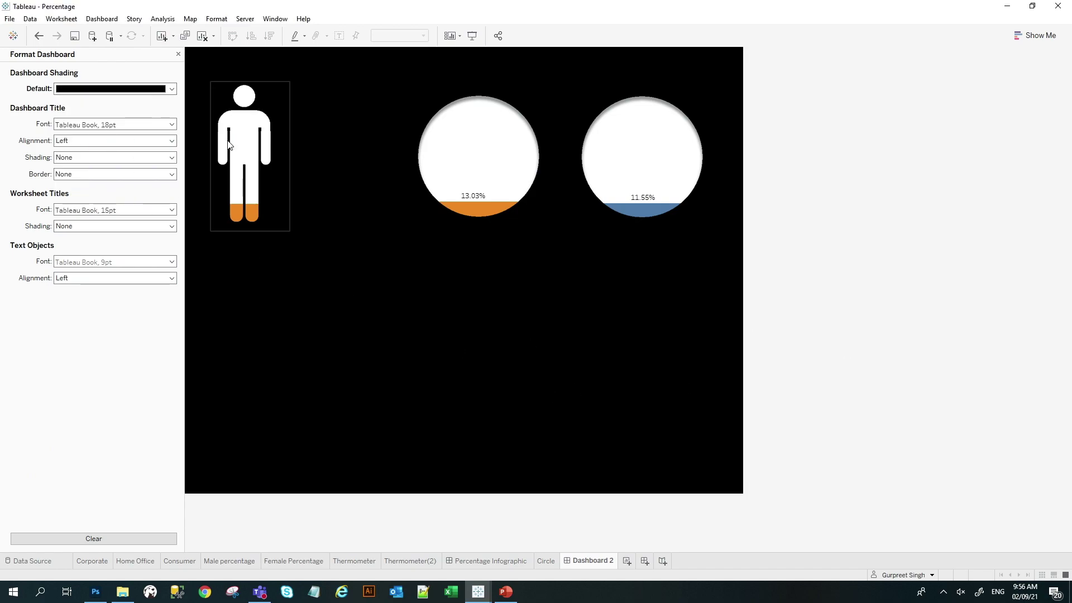
pyautogui.click(178, 54)
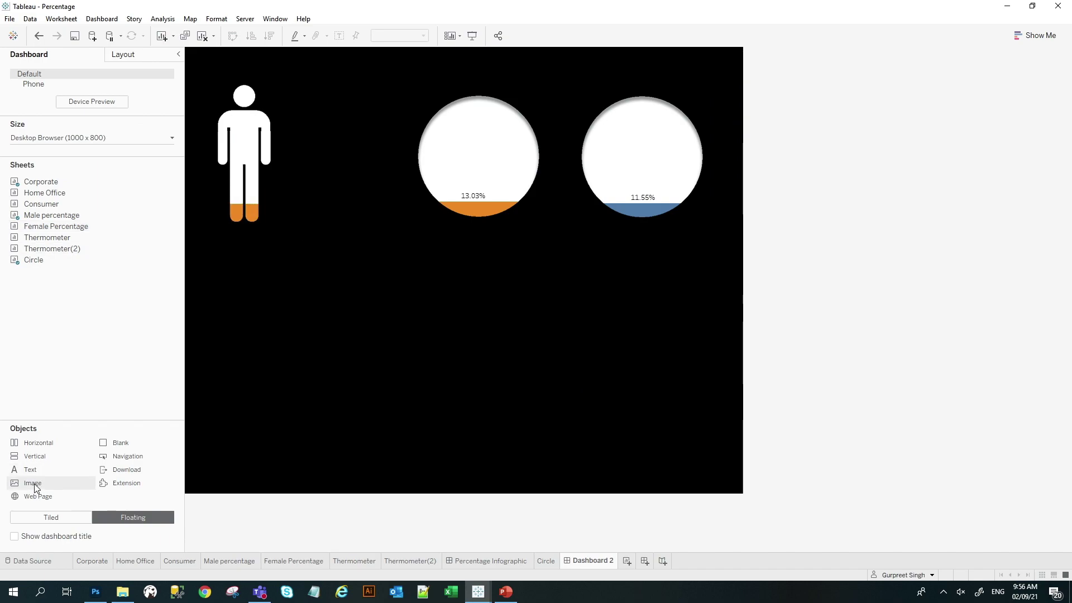
# Add a floating Image object showing Women.png.
pyautogui.moveTo(35, 483); pyautogui.dragTo(292, 246)
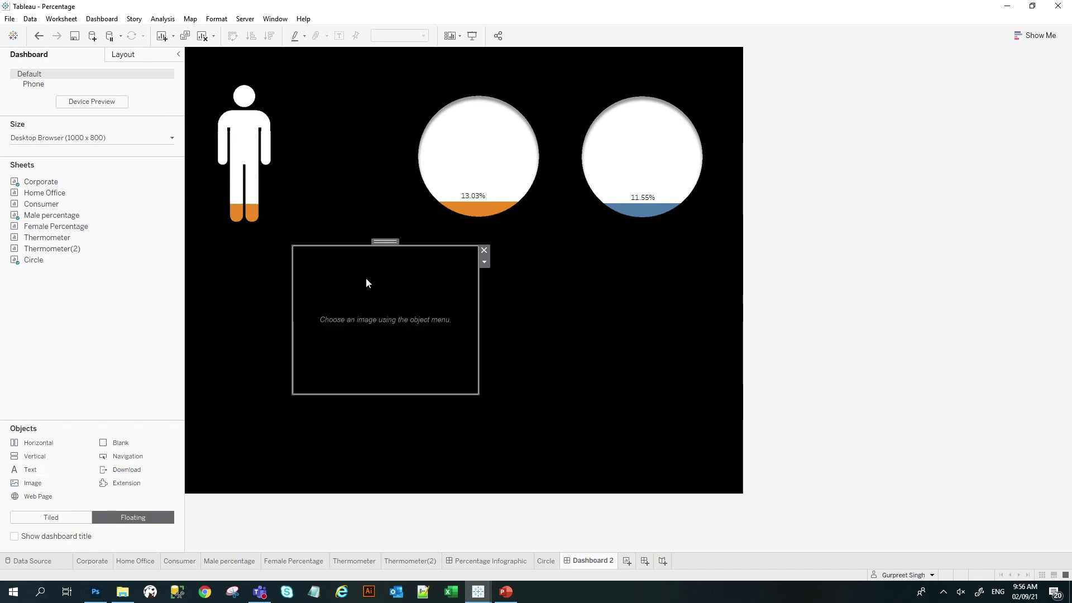
pyautogui.click(597, 205)
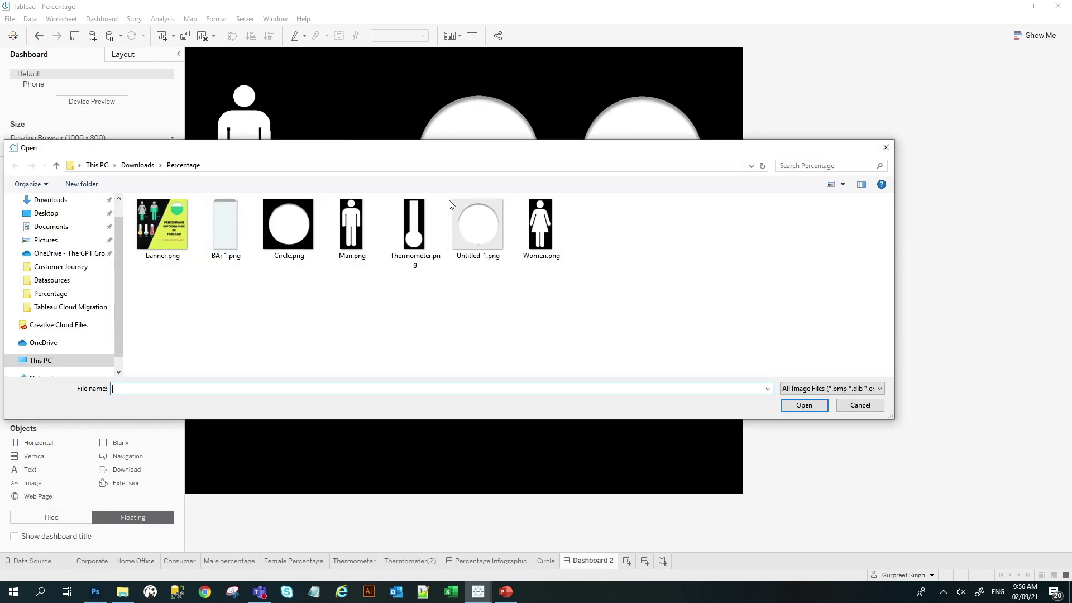
pyautogui.doubleClick(542, 226)
pyautogui.click(590, 369)
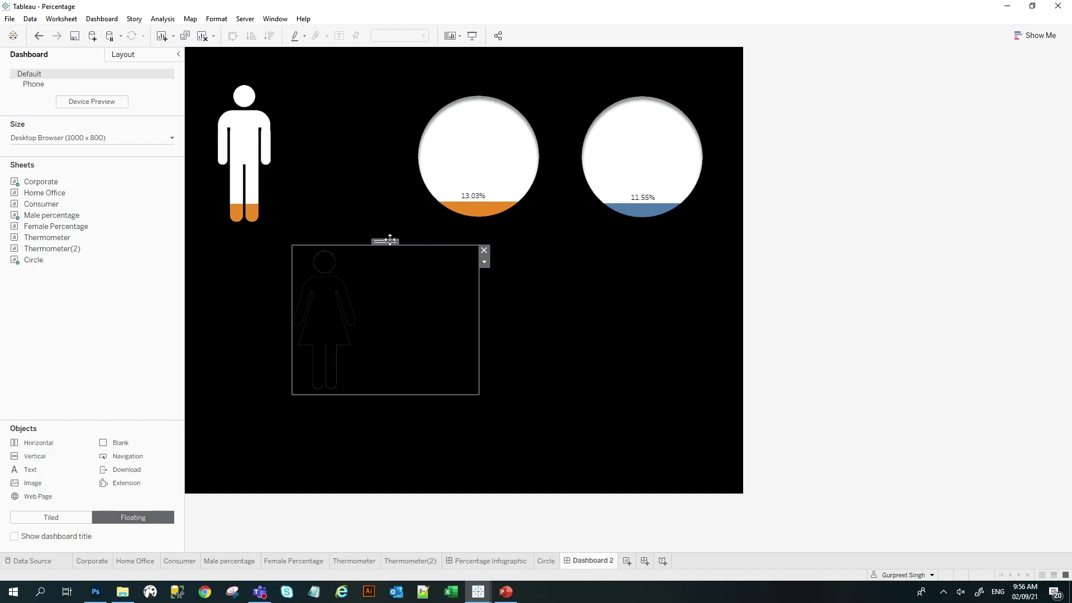
# Move the woman image beside the man, narrow it, and drop the Female Percentage sheet over it.
pyautogui.moveTo(390, 240); pyautogui.dragTo(407, 82)
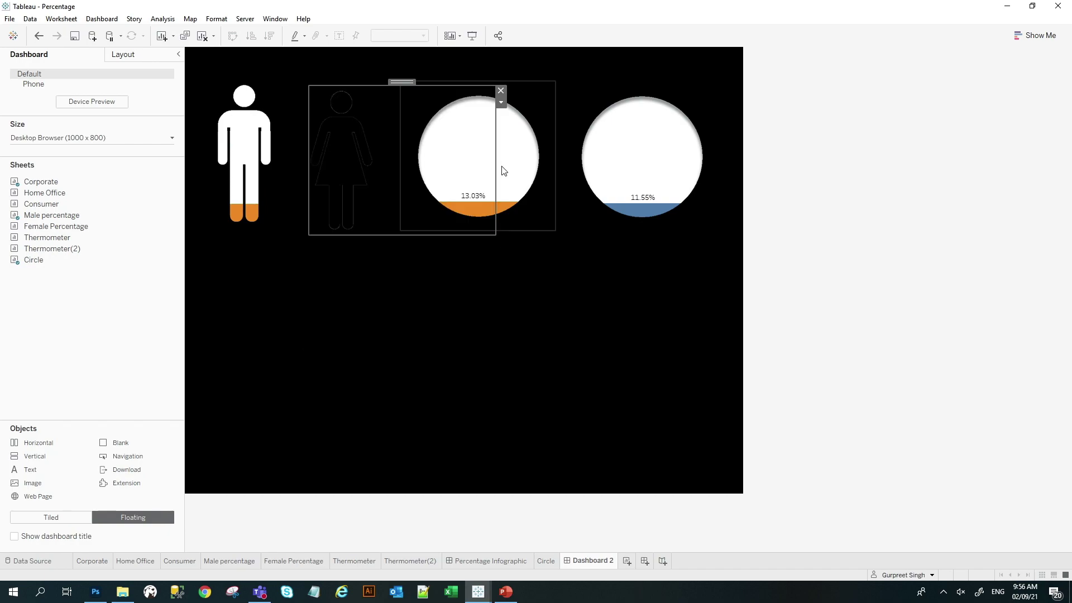
pyautogui.moveTo(496, 165); pyautogui.dragTo(392, 162)
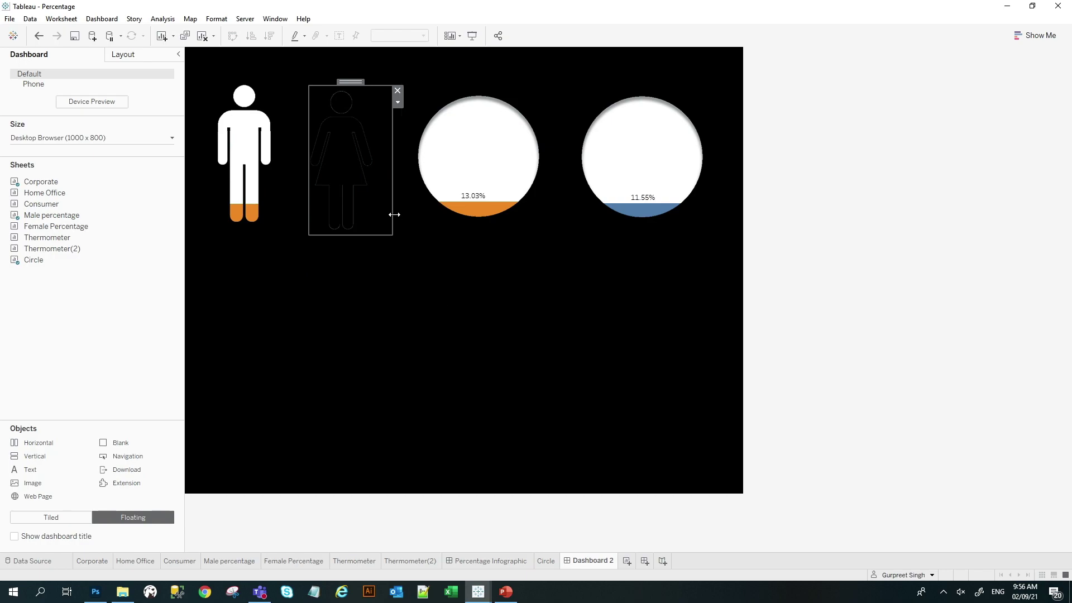
pyautogui.moveTo(394, 214); pyautogui.dragTo(391, 217)
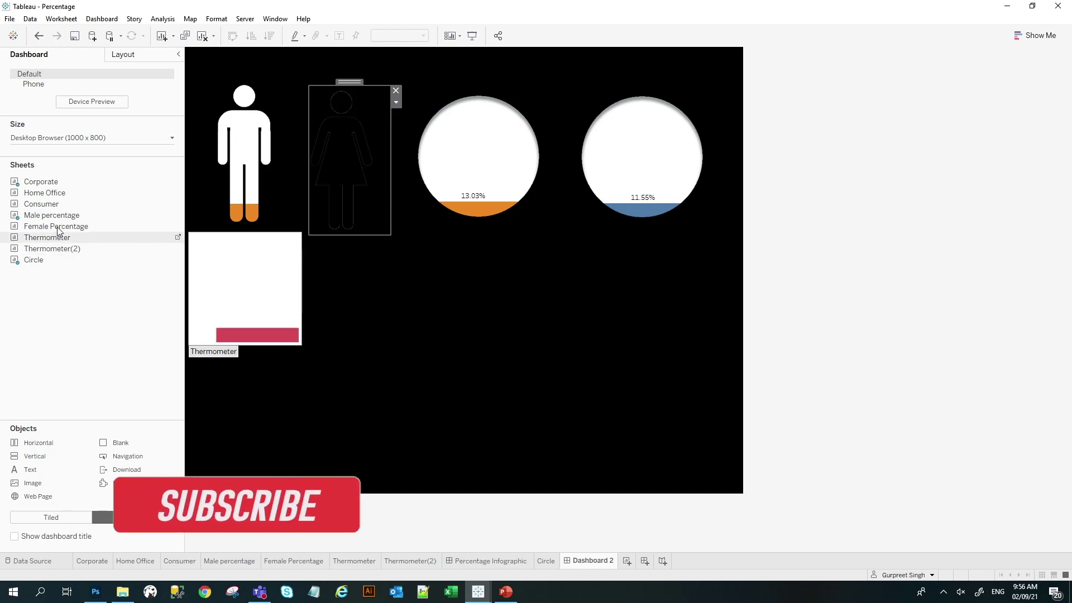
pyautogui.moveTo(57, 226); pyautogui.dragTo(310, 92)
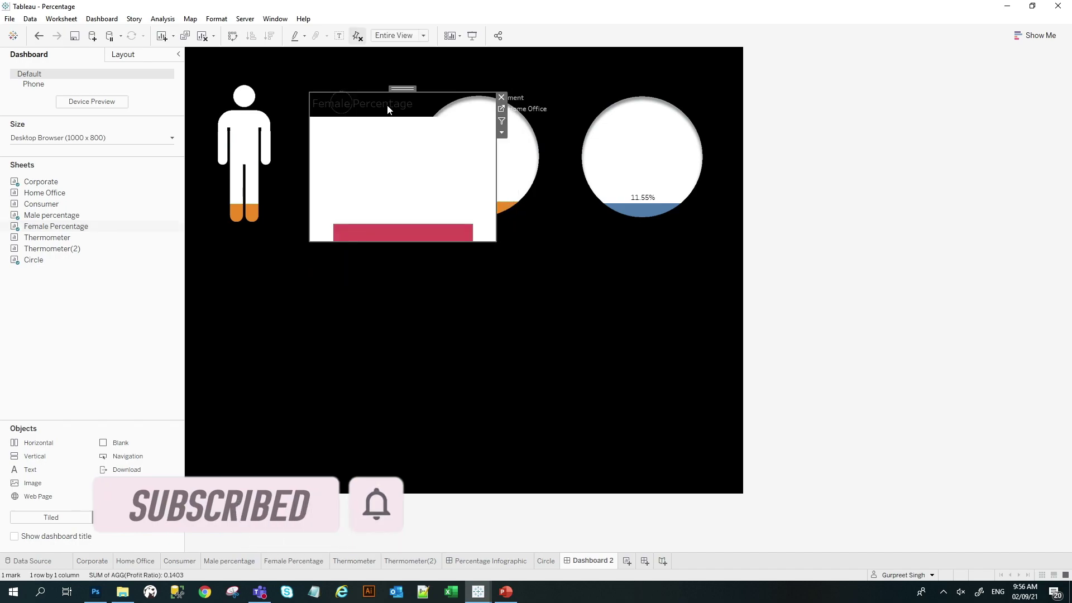
# Hide the Female Percentage title, narrow the chart to the figure's width, and remove the Segment legend.
pyautogui.rightClick(389, 108)
pyautogui.click(416, 137)
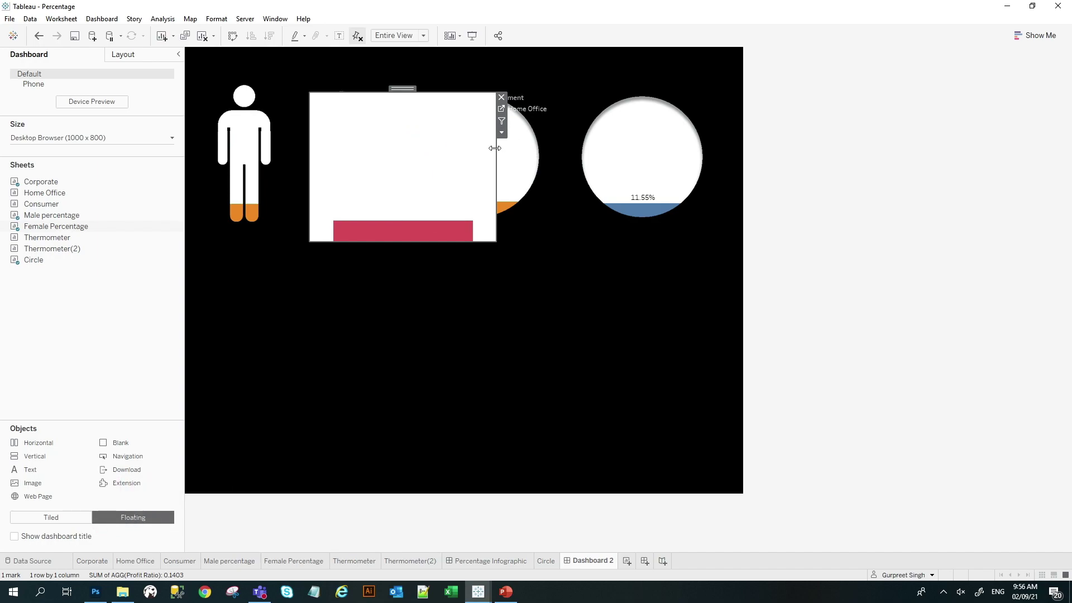
pyautogui.moveTo(494, 148); pyautogui.dragTo(373, 142)
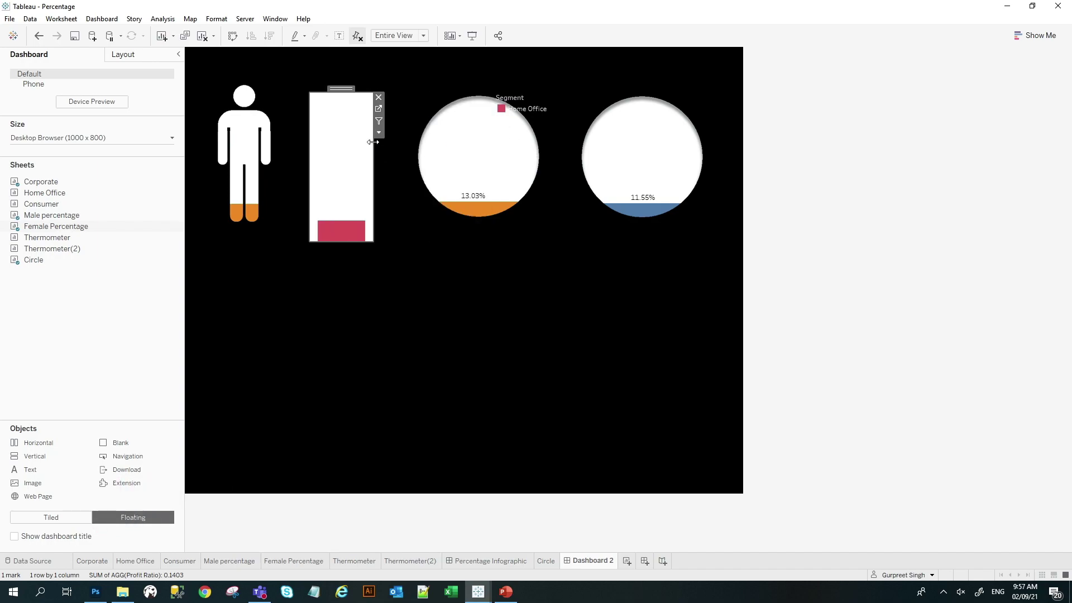
pyautogui.click(540, 99)
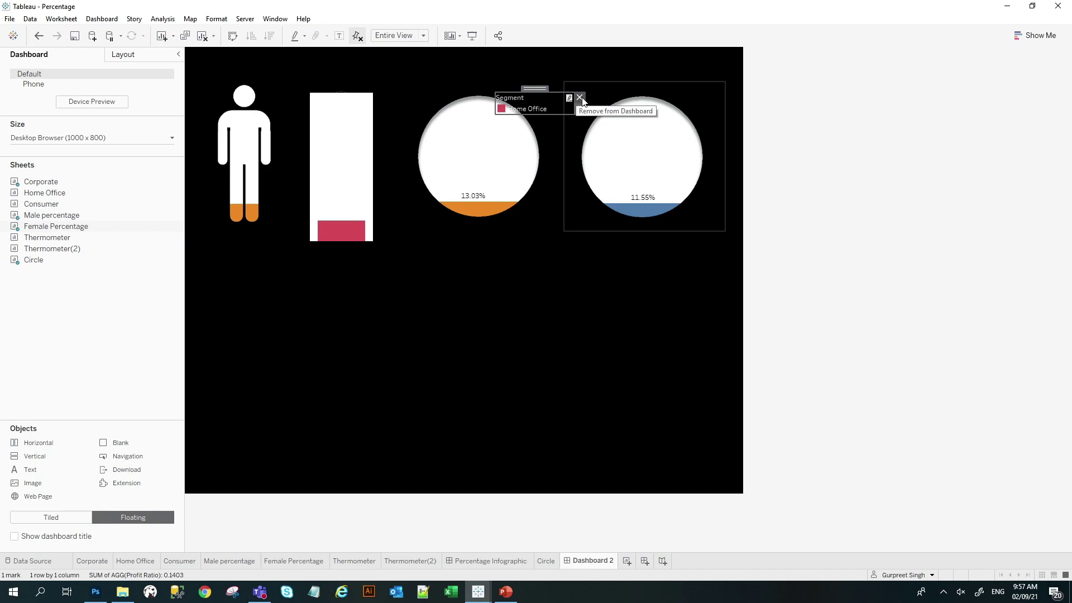
pyautogui.click(580, 98)
pyautogui.click(349, 134)
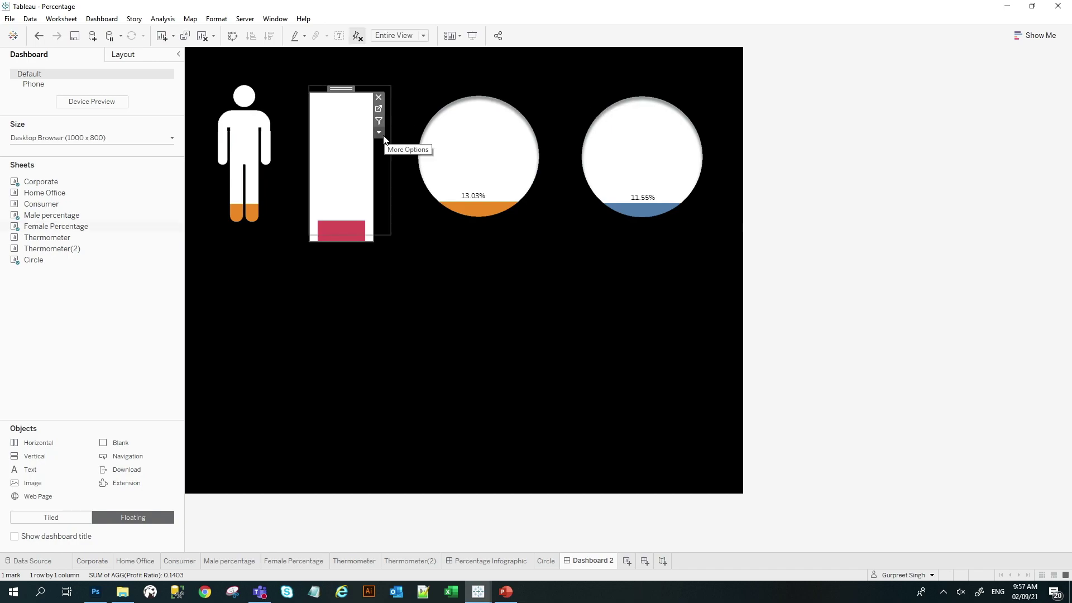
# Send the Female Percentage chart to the back and align the woman image over the bar.
pyautogui.click(379, 133)
pyautogui.moveTo(428, 337)
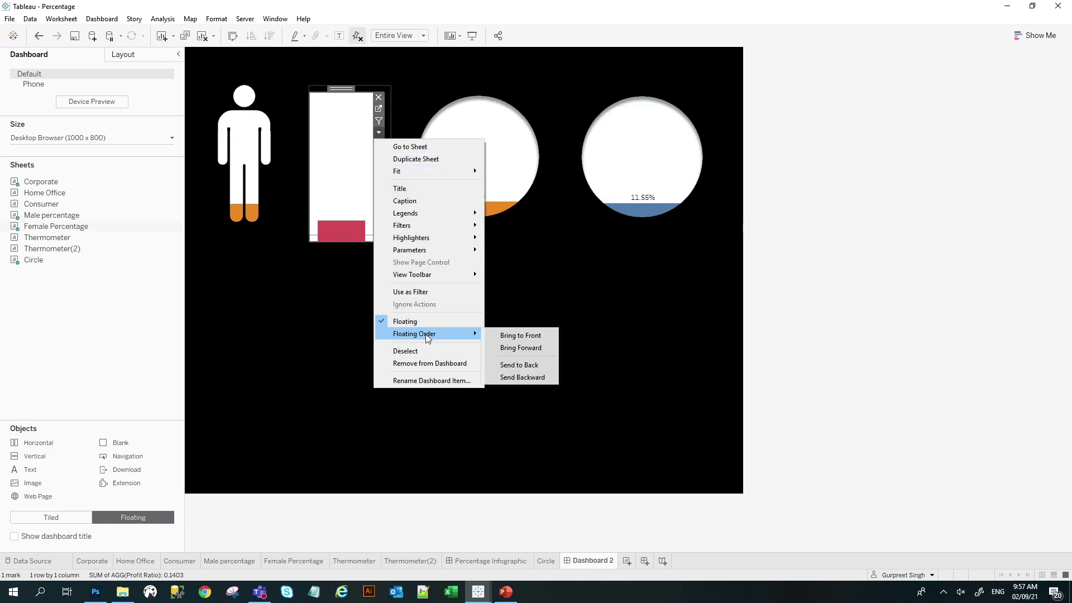
pyautogui.click(522, 366)
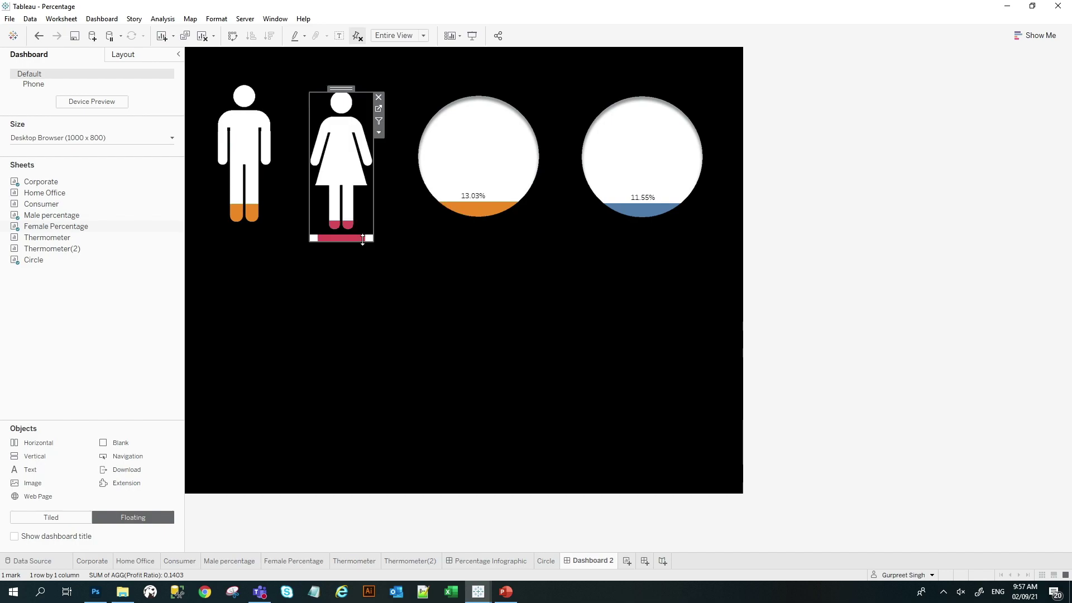
pyautogui.moveTo(346, 239); pyautogui.dragTo(347, 231)
pyautogui.click(363, 90)
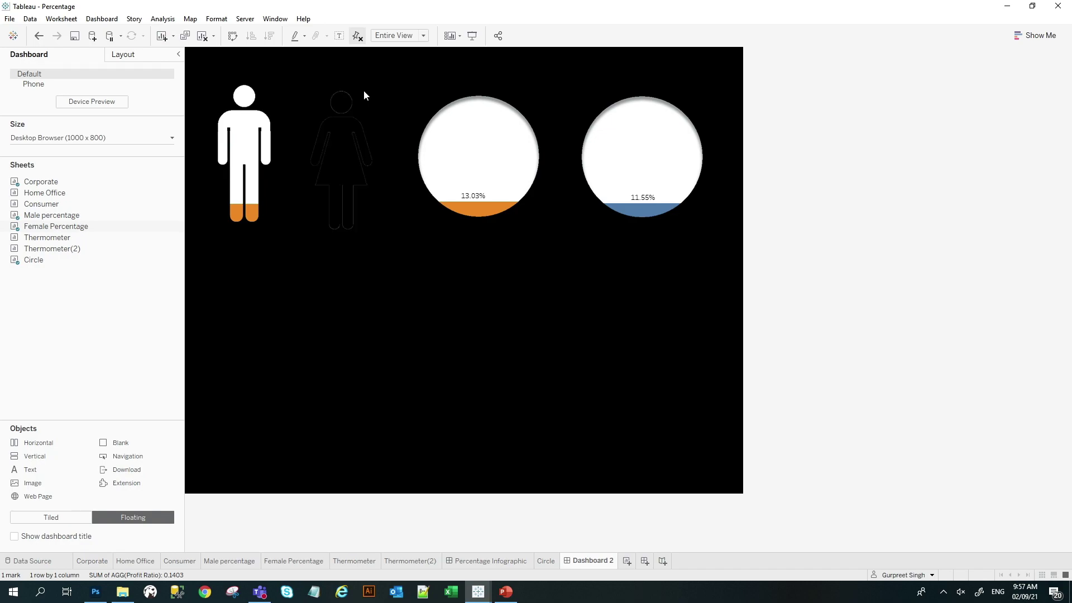
pyautogui.moveTo(363, 95); pyautogui.dragTo(363, 90)
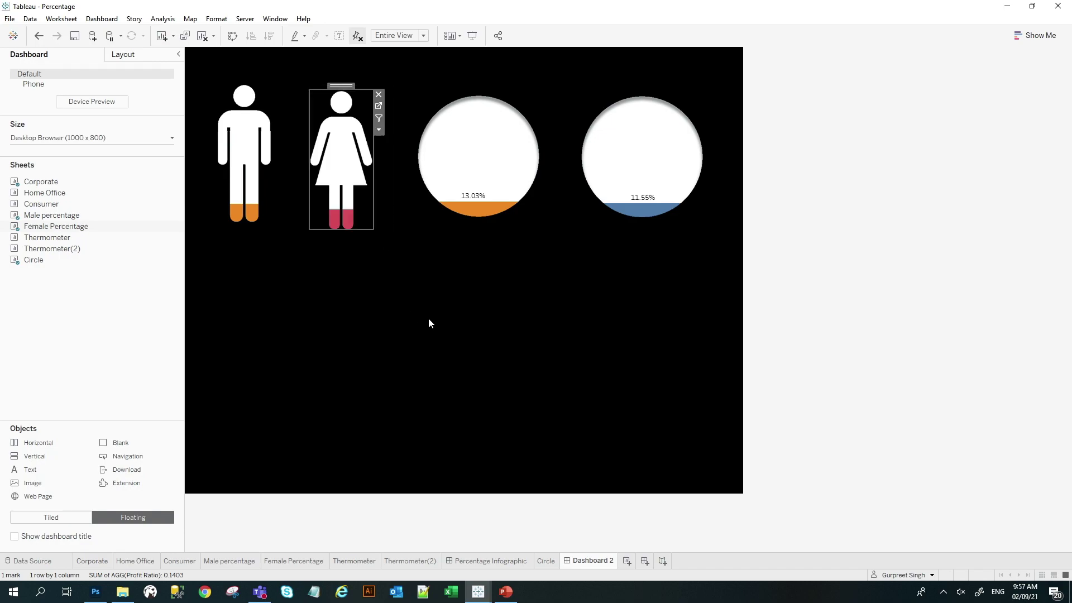
pyautogui.click(428, 317)
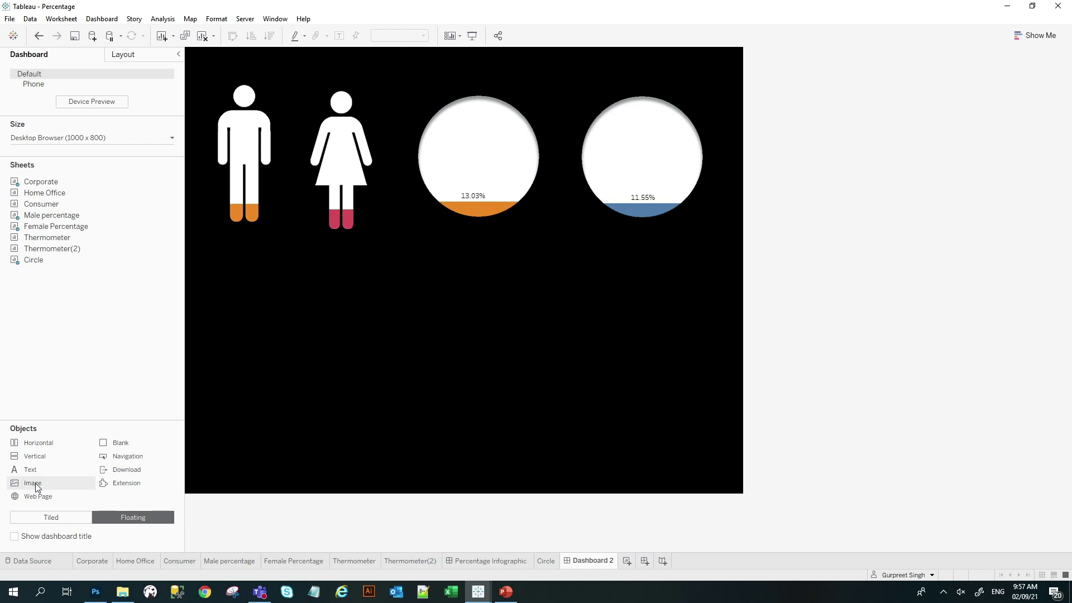
# Add a floating Thermometer.png image below the figures and place the Thermometer sheet over it.
pyautogui.moveTo(35, 483); pyautogui.dragTo(384, 314)
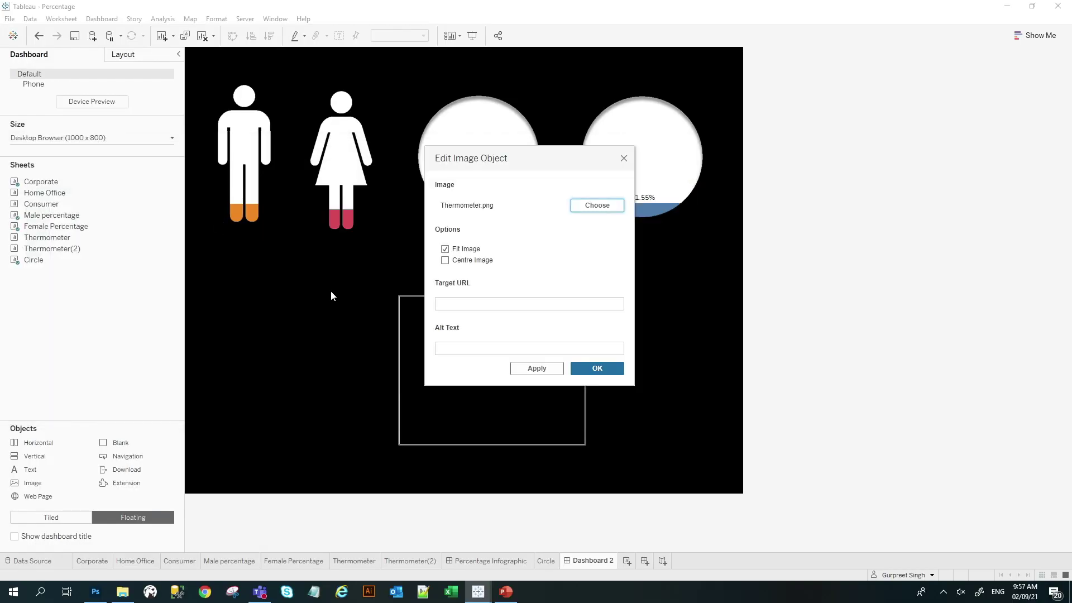
pyautogui.click(597, 369)
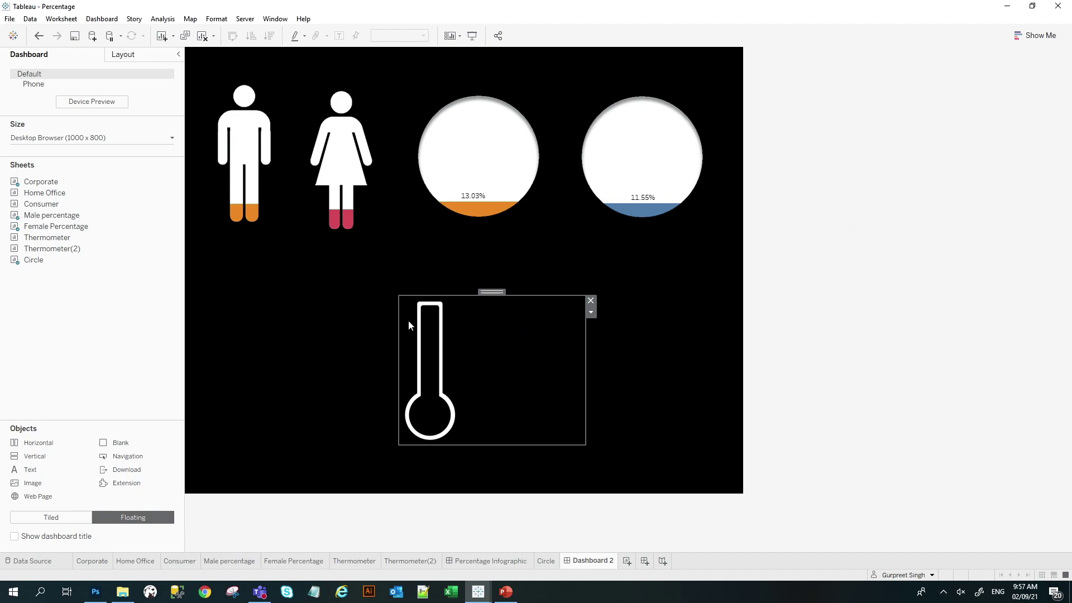
pyautogui.moveTo(50, 237)
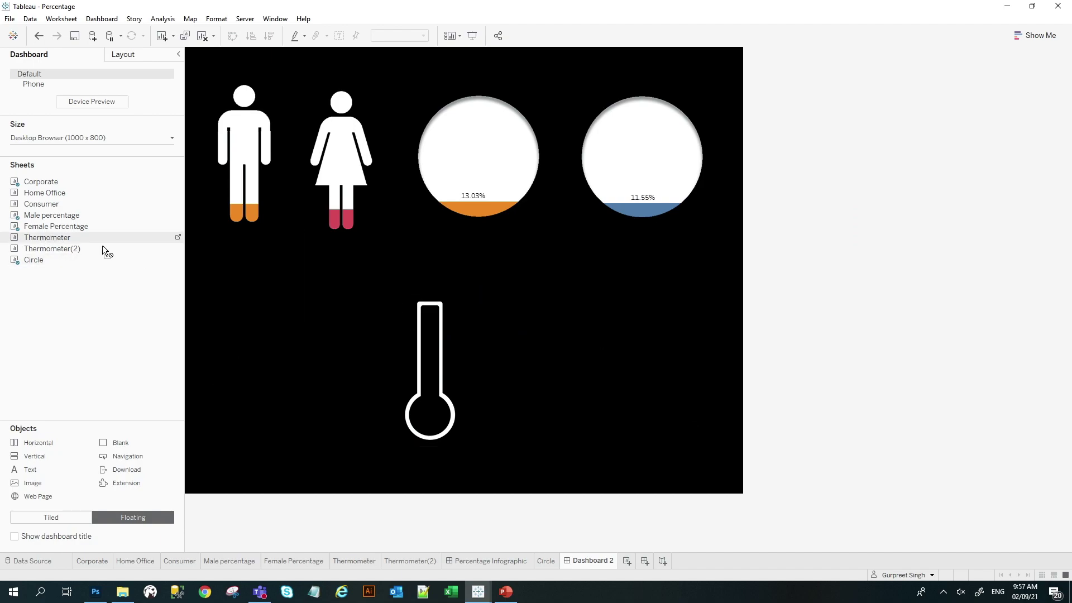
pyautogui.moveTo(103, 250); pyautogui.dragTo(405, 300)
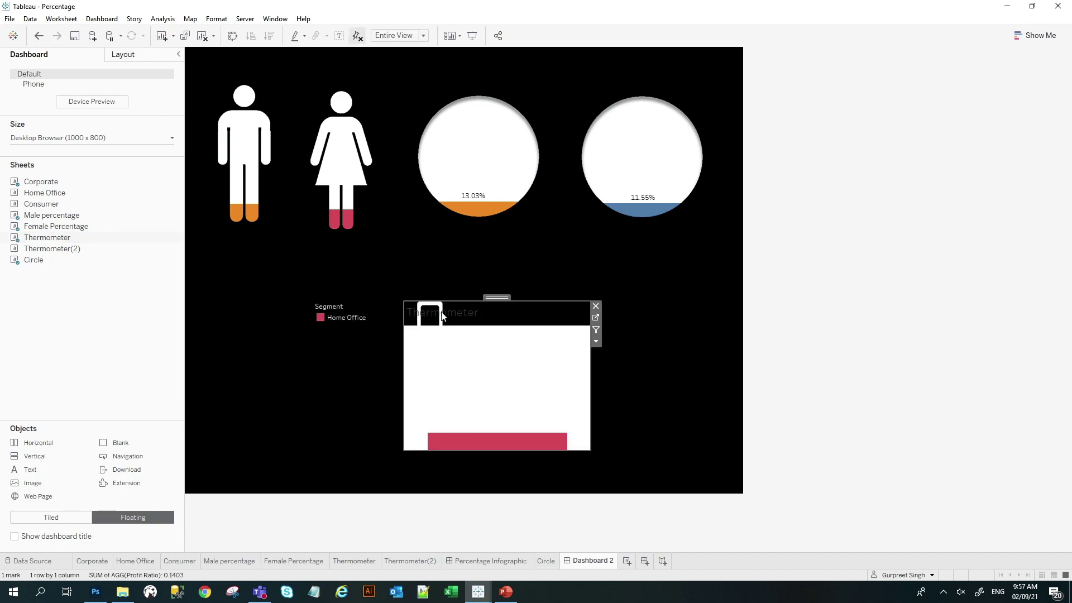
# Hide the Thermometer sheet's title, remove the Segment legend, and narrow the chart to the thermometer's width.
pyautogui.rightClick(442, 315)
pyautogui.click(472, 343)
pyautogui.click(366, 307)
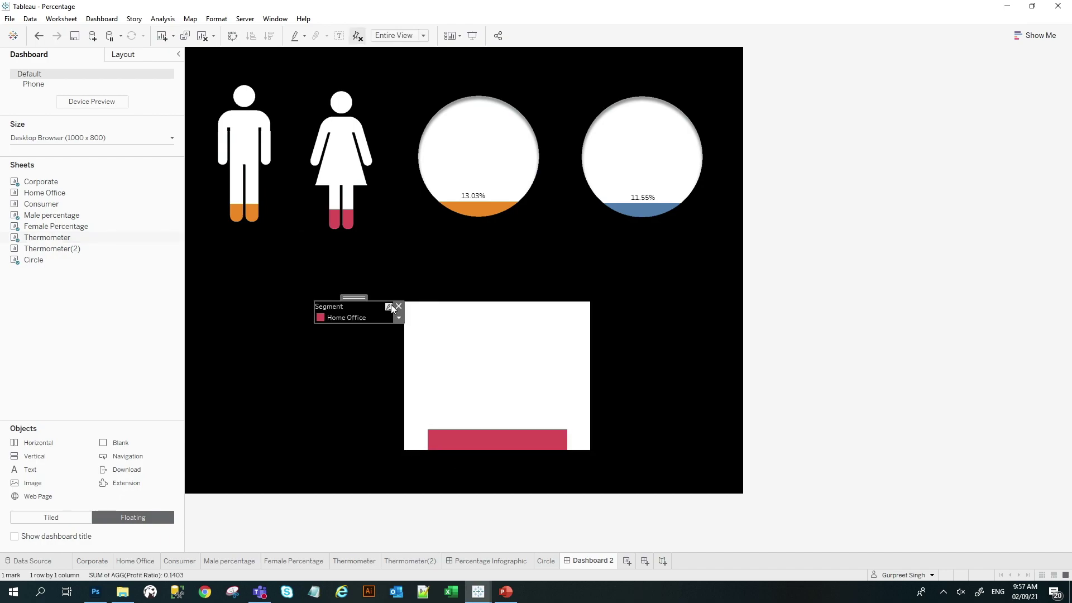
pyautogui.click(398, 306)
pyautogui.click(525, 390)
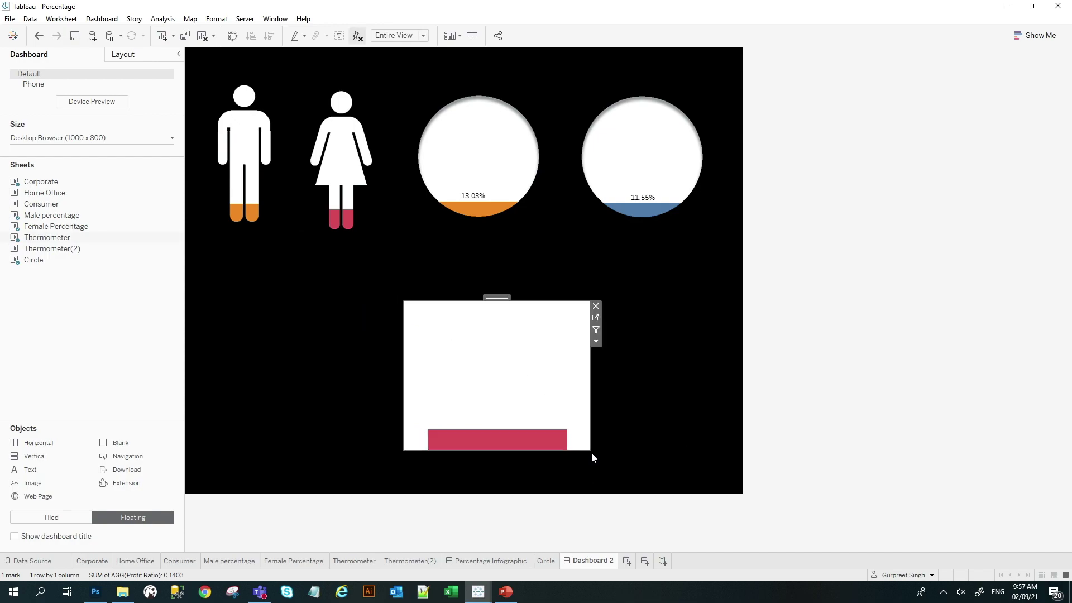
pyautogui.moveTo(591, 452); pyautogui.dragTo(457, 441)
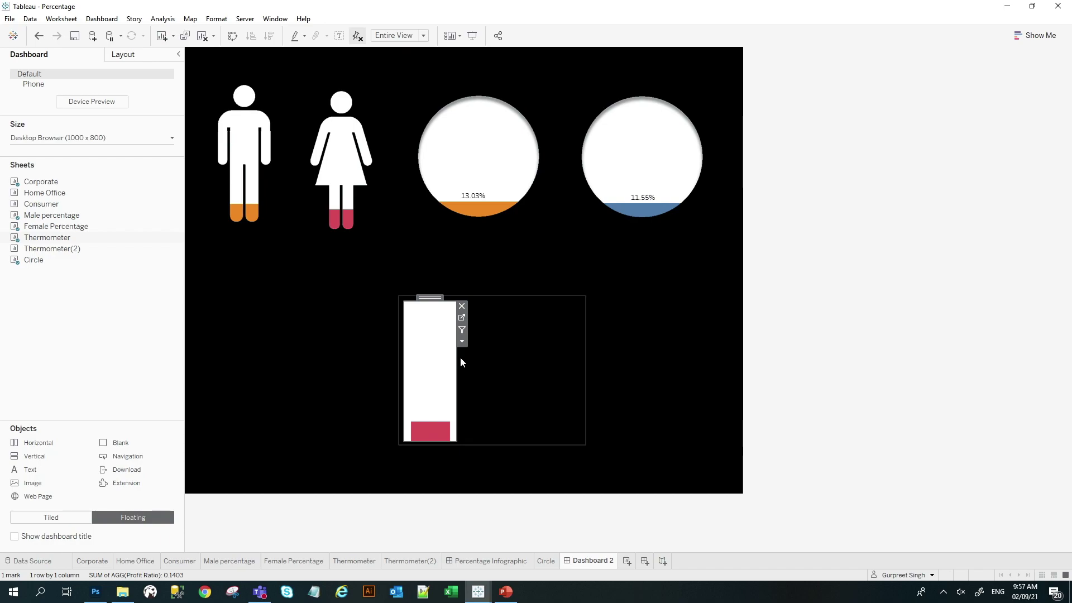
# Set the Thermometer chart's Floating Order to Send to Back so it fills the bulb.
pyautogui.click(462, 341)
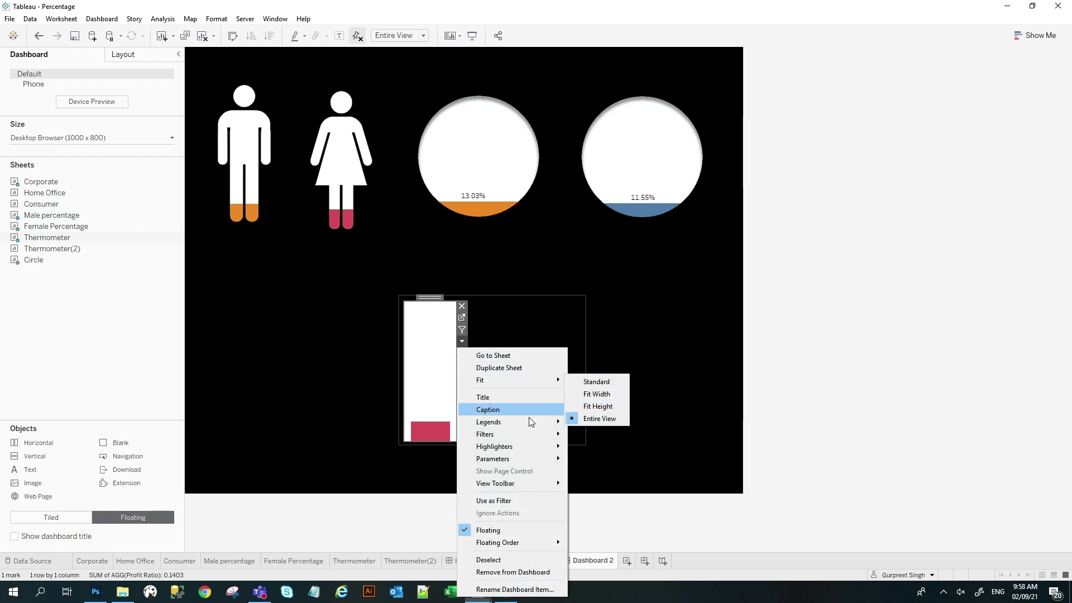
pyautogui.moveTo(536, 543)
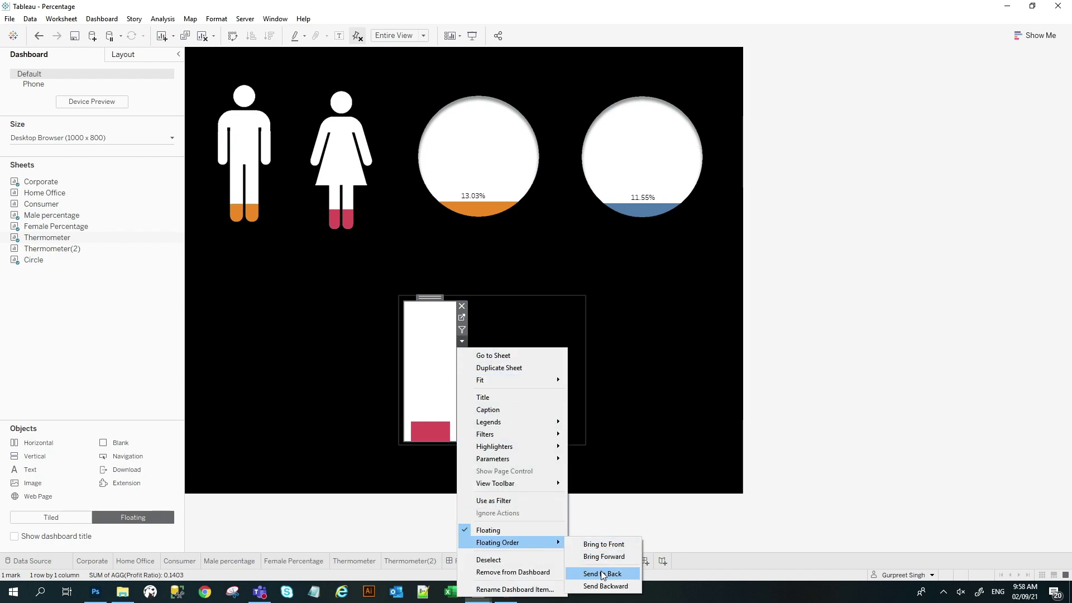
pyautogui.click(603, 575)
pyautogui.click(639, 466)
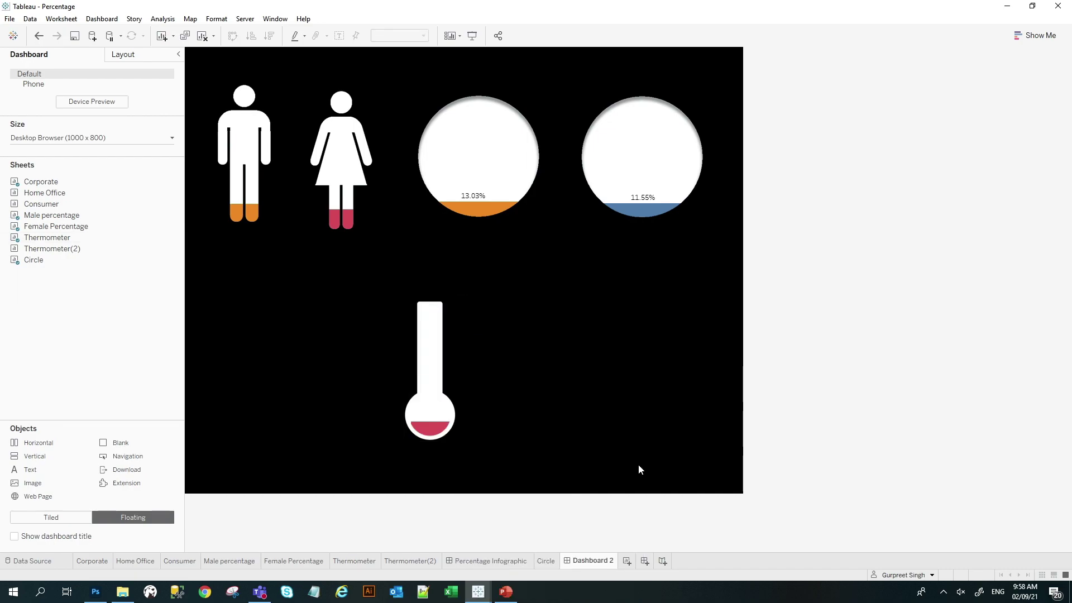